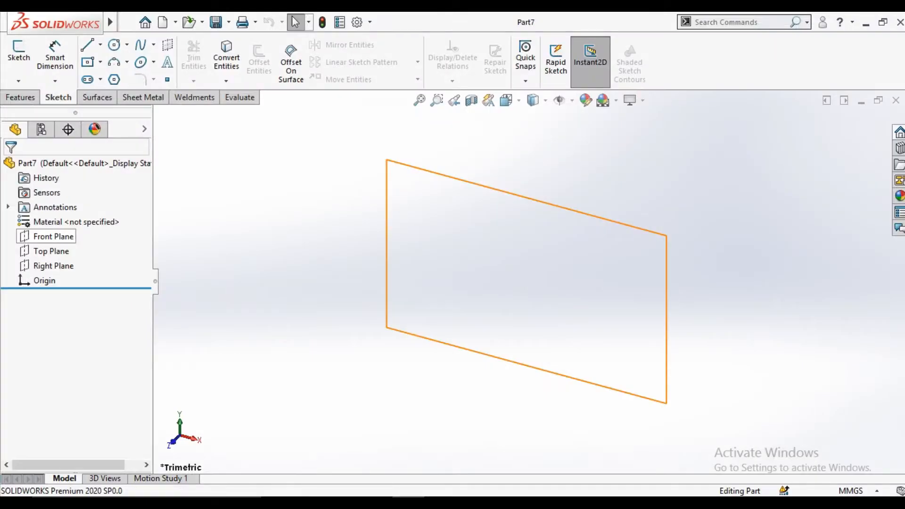
Start a sketch on the Front Plane and draw two concentric circles centred on the origin.
click(53, 236)
click(79, 216)
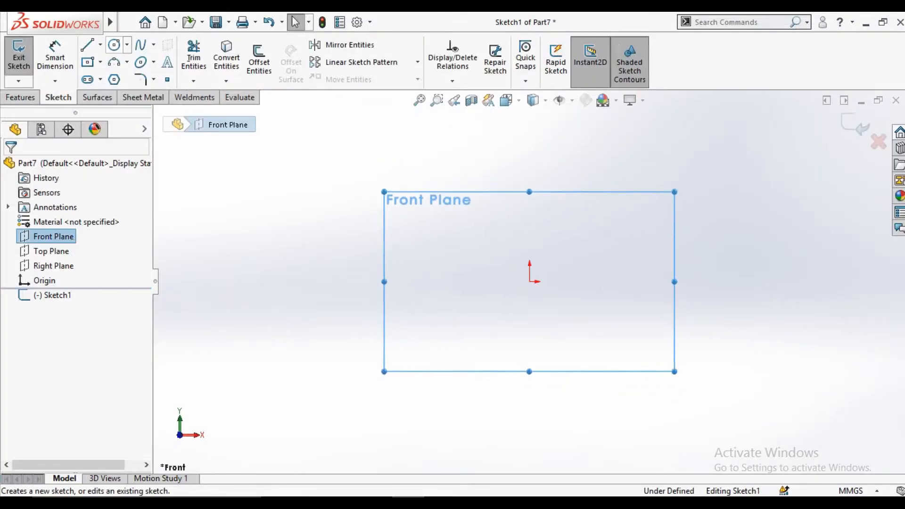
click(114, 44)
drag(530, 281, 621, 328)
drag(530, 282, 556, 325)
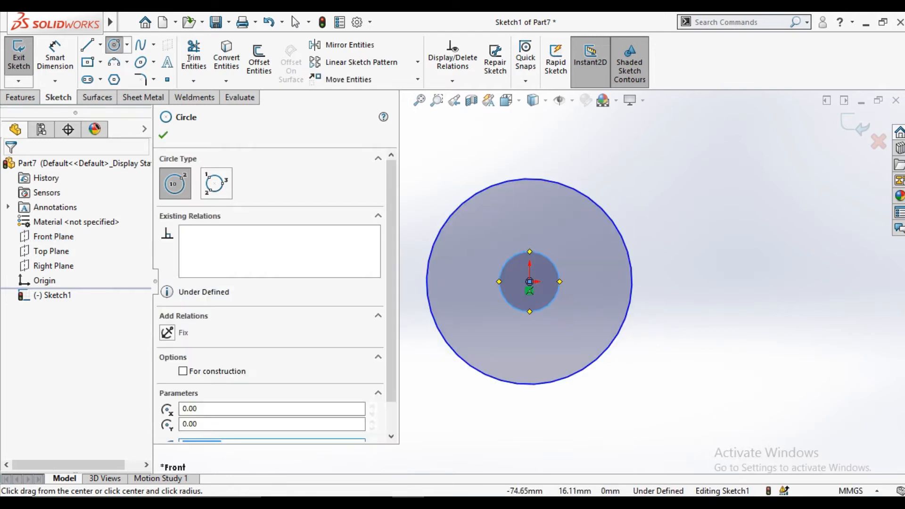
Dimension the outer circle's diameter to 100 mm and the inner circle's diameter to 25 mm.
click(55, 56)
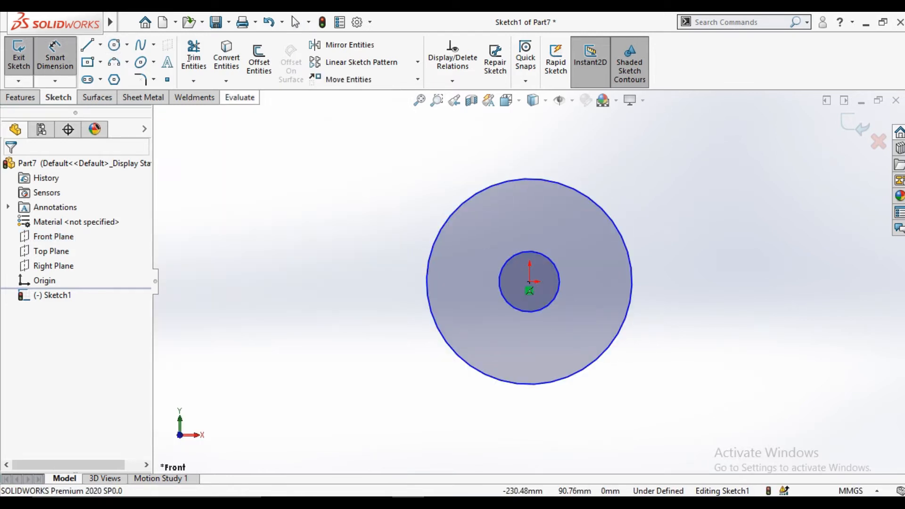
click(604, 210)
click(649, 151)
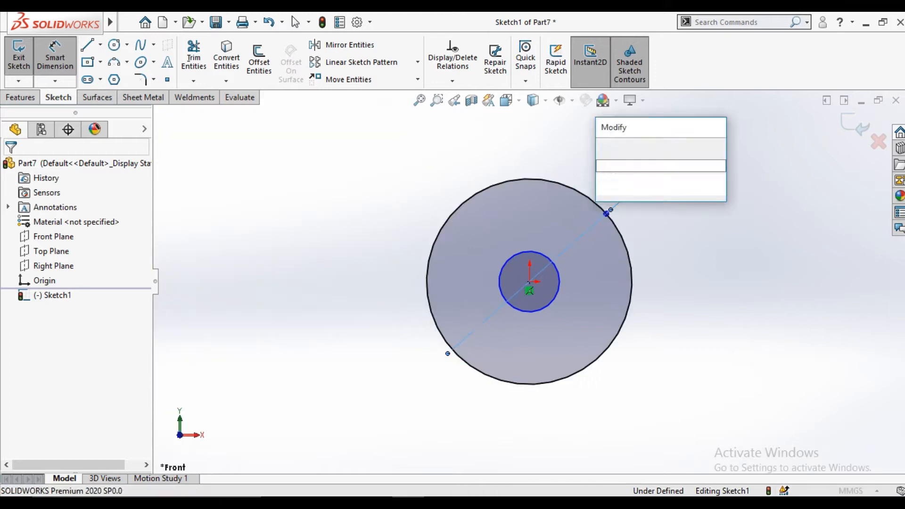
text(100)
key(Return)
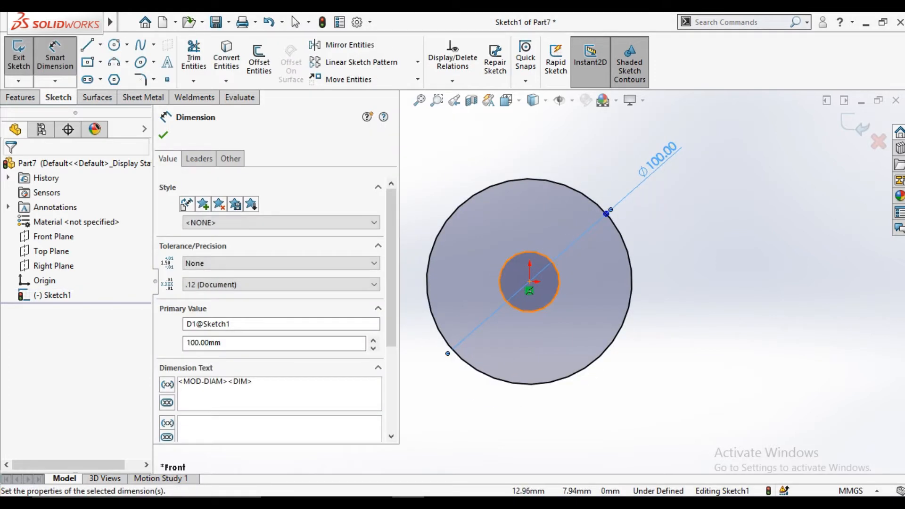
click(558, 294)
click(721, 264)
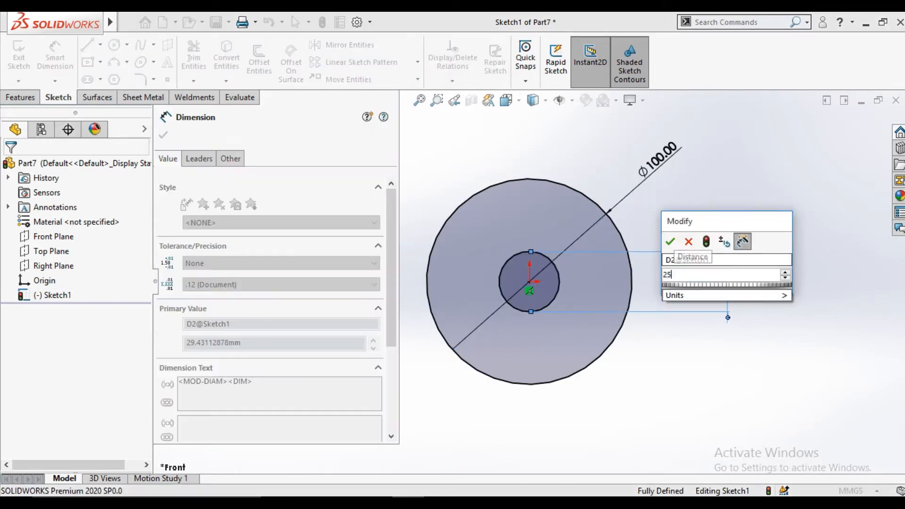
key(Return)
click(163, 136)
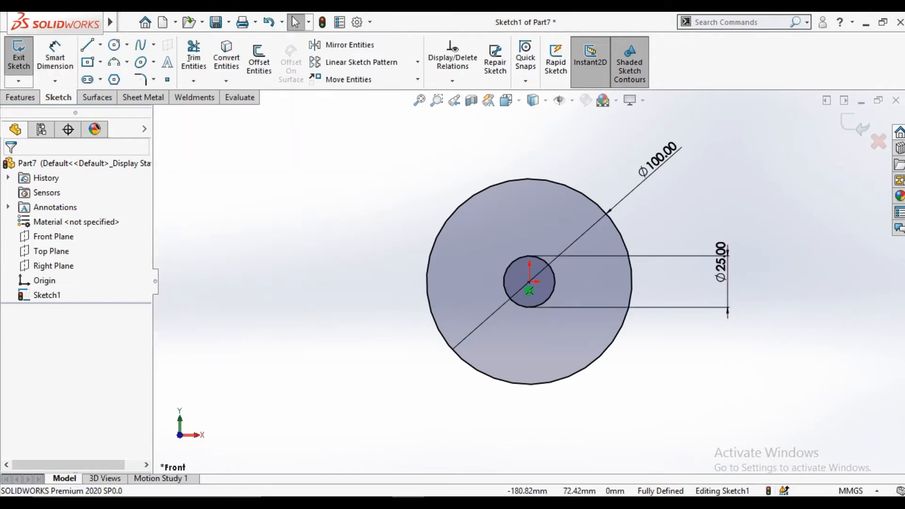
Extrude the ring between the two circles as a blind boss 15 mm thick.
click(21, 98)
click(25, 61)
text(15)
key(Return)
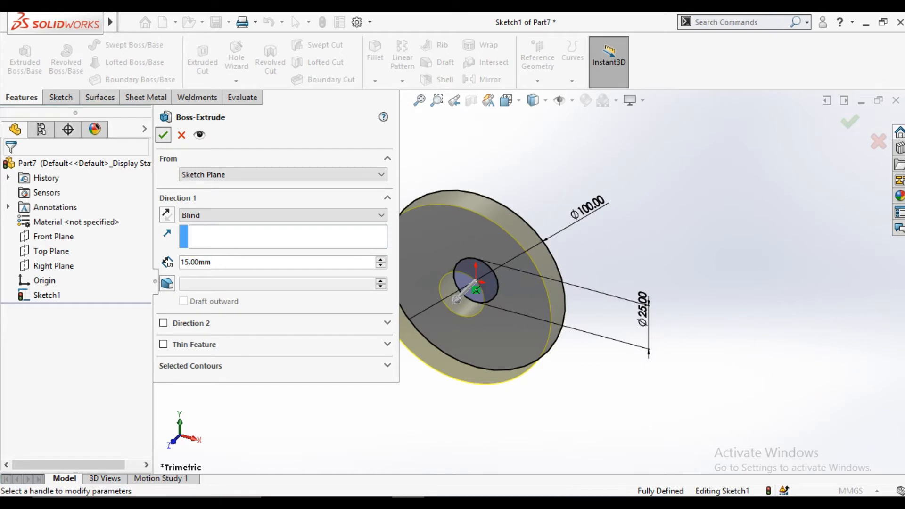
Fillet both outer circular edges of the disc with a 3 mm radius.
click(376, 52)
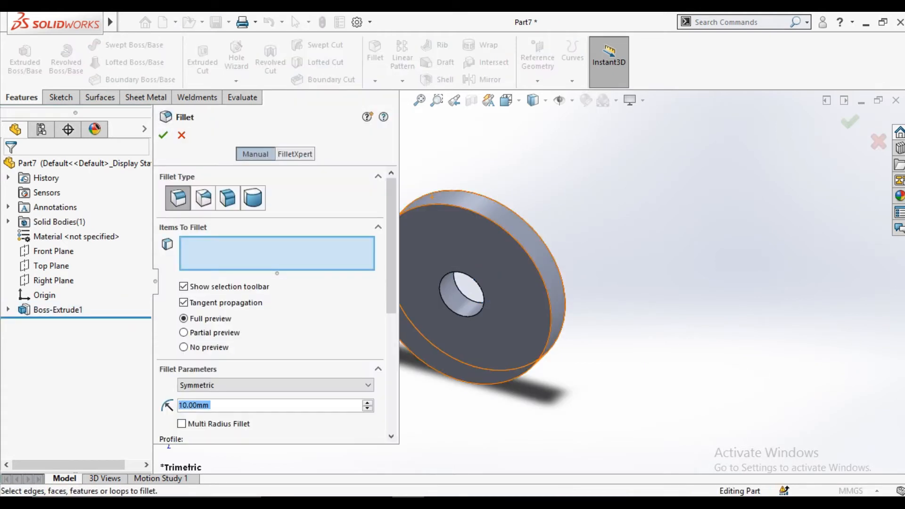
click(457, 206)
key(Left)
key(Left)
key(Left)
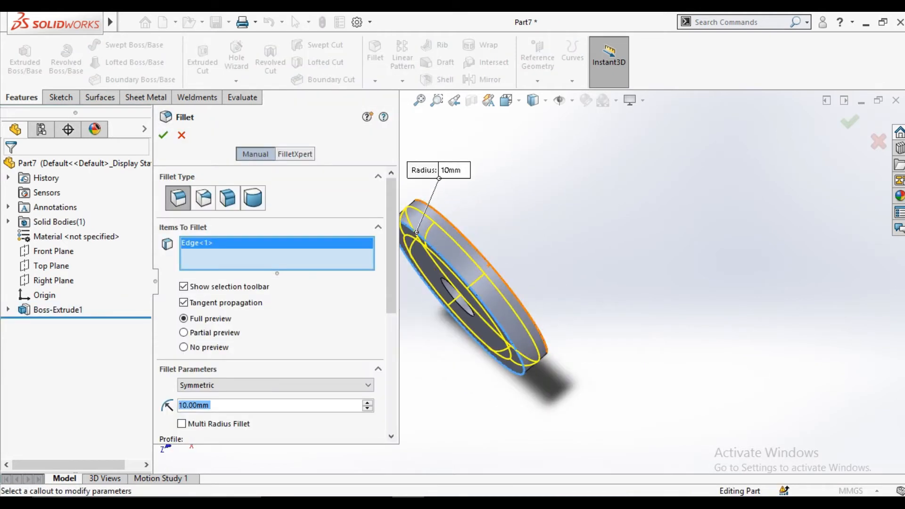
click(472, 315)
text(3)
key(Return)
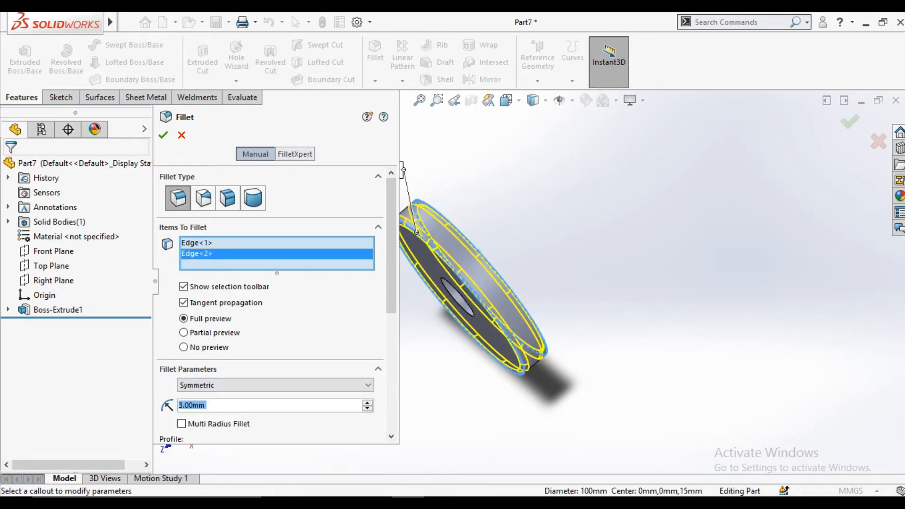
key(Return)
Start a new sketch on the disc's flat front face.
key(Left)
key(Left)
key(Left)
key(Left)
key(Left)
key(Left)
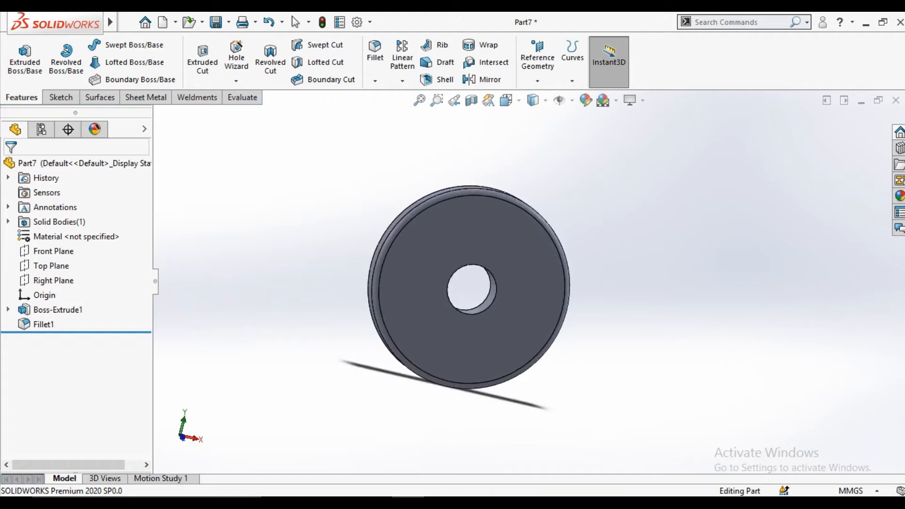
key(Right)
key(Right)
key(Right)
key(Right)
key(Right)
click(493, 212)
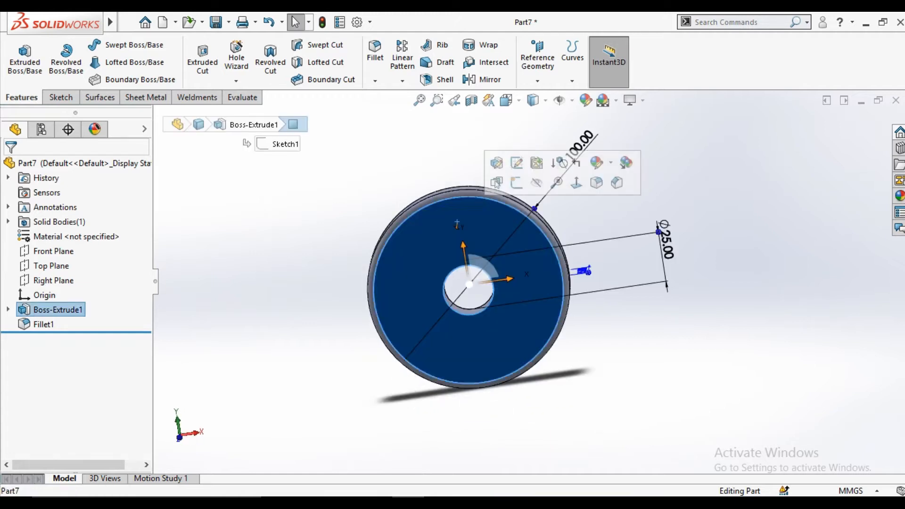
click(517, 183)
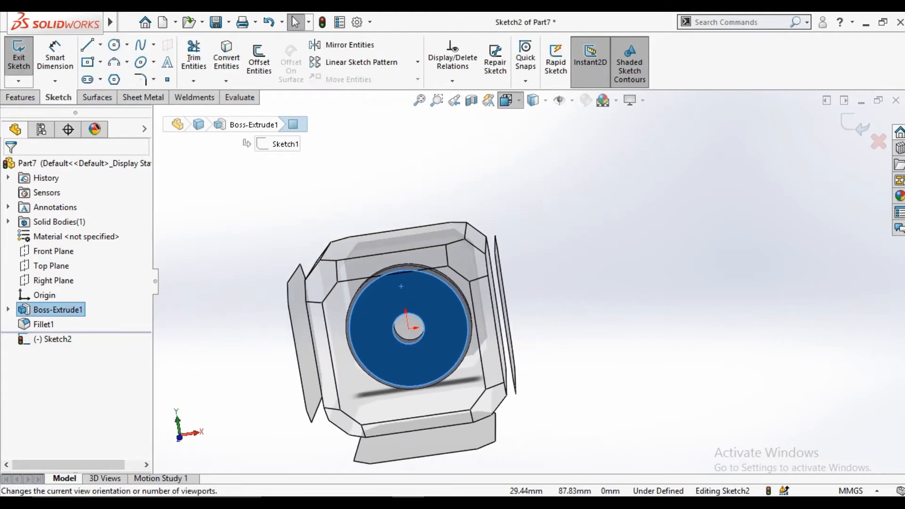
Draw a vertical centerline from the origin up to the disc's outer edge.
click(101, 45)
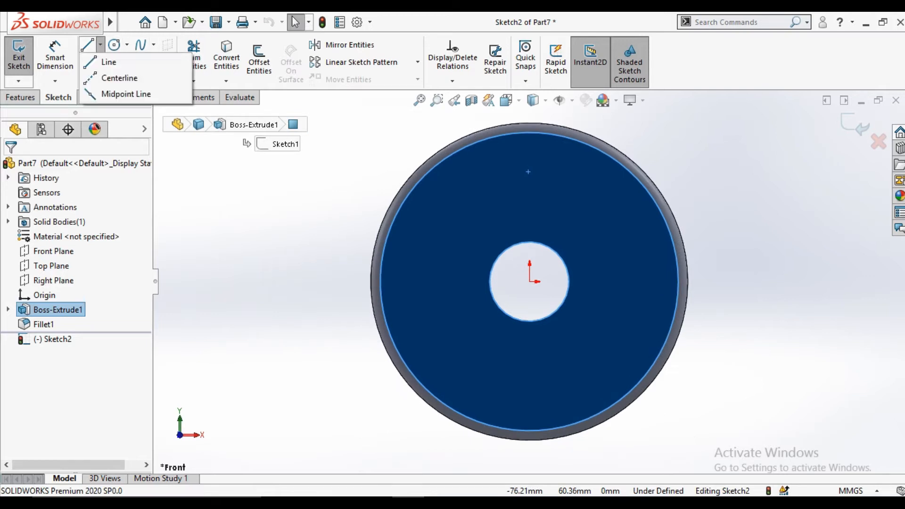
click(121, 77)
click(529, 281)
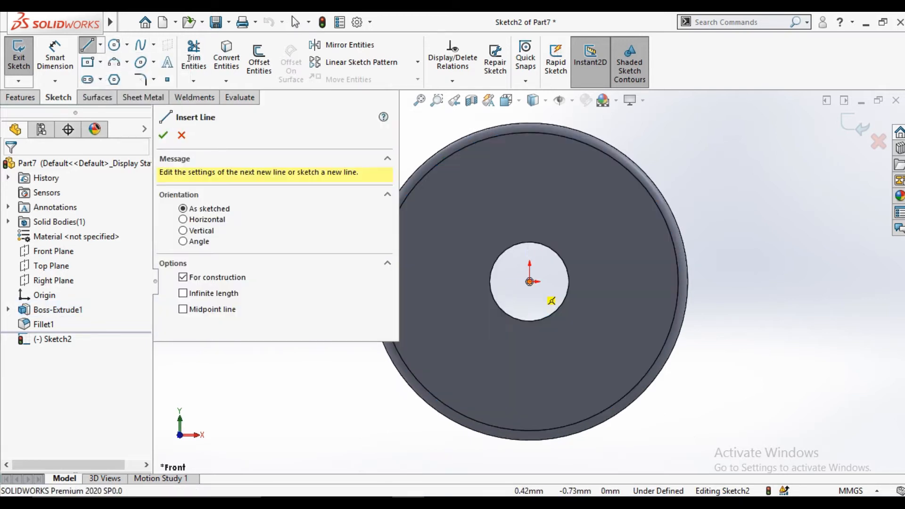
click(530, 124)
key(Escape)
Sketch an S-shaped profile of two connected three-point arcs, radii about 4.8 and 6.1 mm, from the centerline to the disc's outer edge.
scroll(556, 137, down, 4)
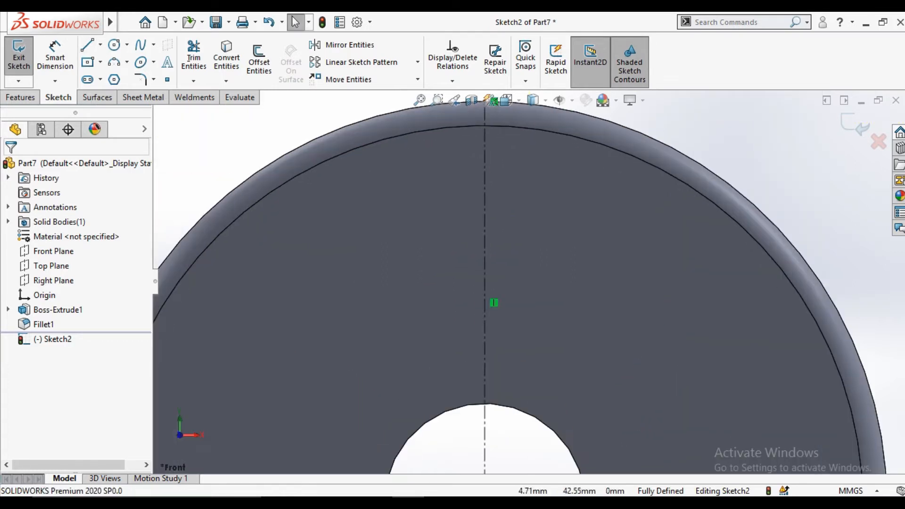
click(114, 62)
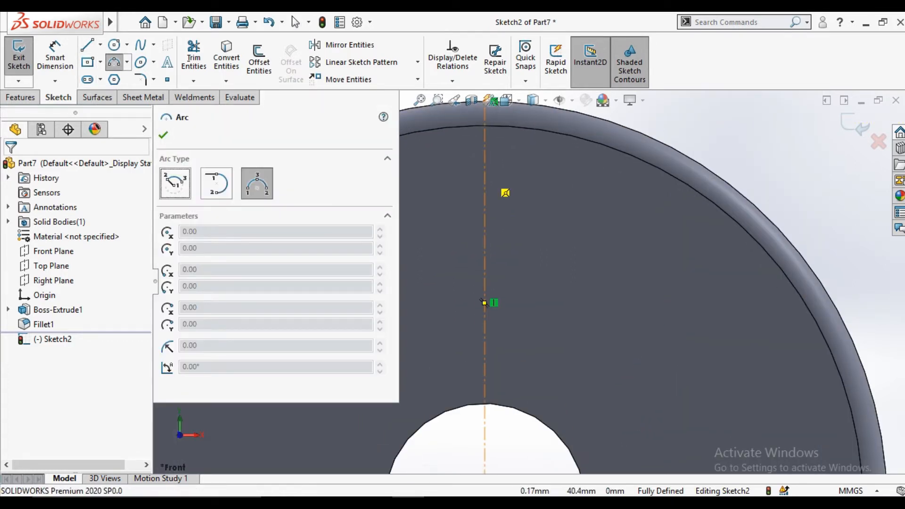
click(485, 178)
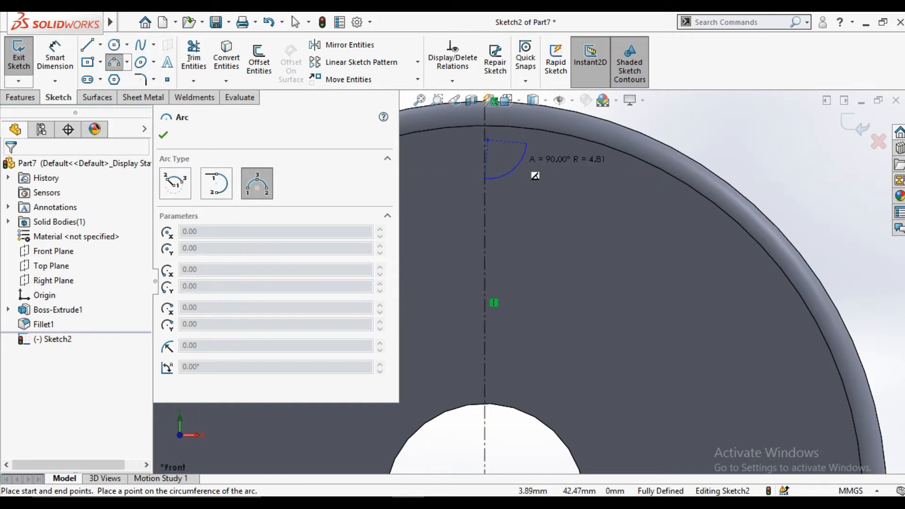
click(535, 175)
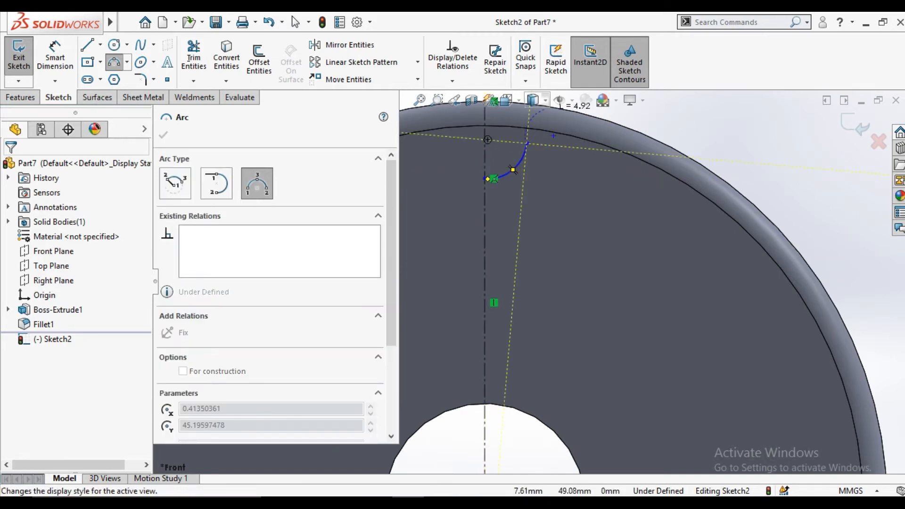
scroll(536, 283, up, 2)
scroll(561, 170, down, 2)
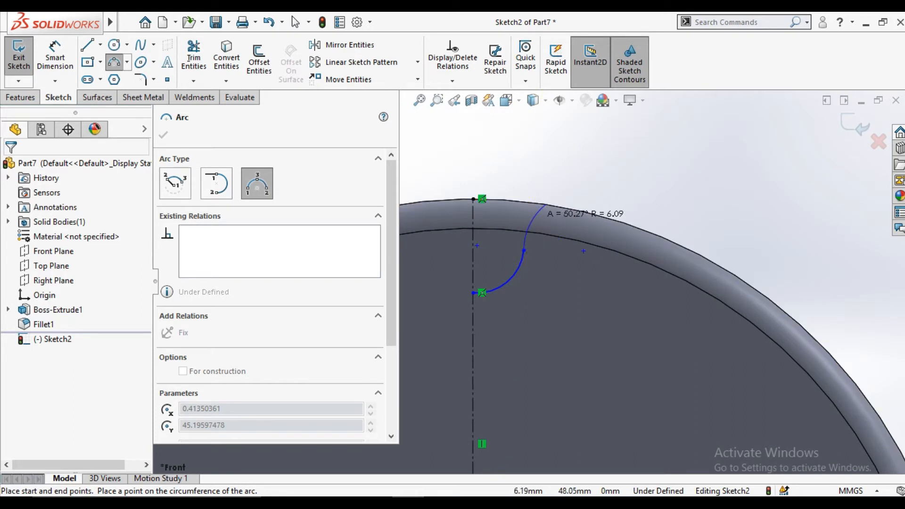
click(547, 206)
right_click(561, 138)
click(584, 148)
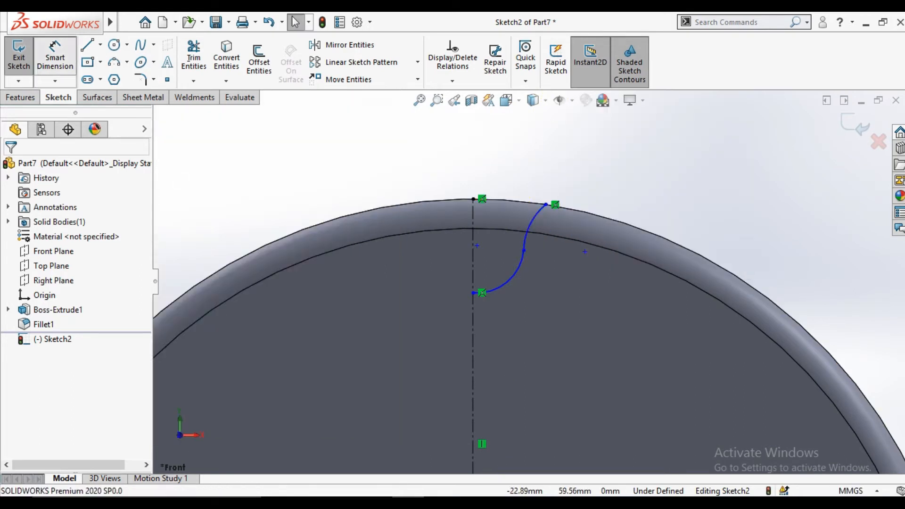
Dimension the vertical distance from the origin to the lower arc's endpoint on the centerline as 38 mm.
key(d)
click(473, 199)
scroll(472, 199, up, 3)
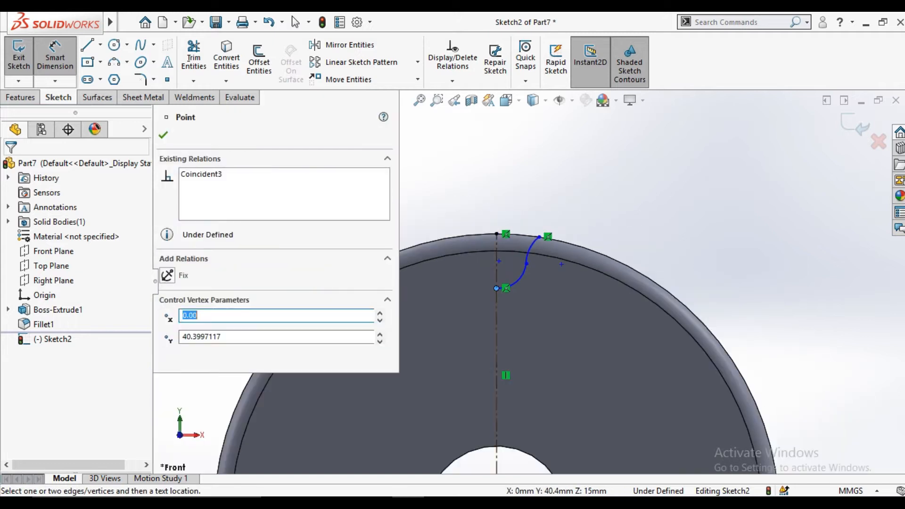
click(514, 395)
scroll(707, 325, down, 3)
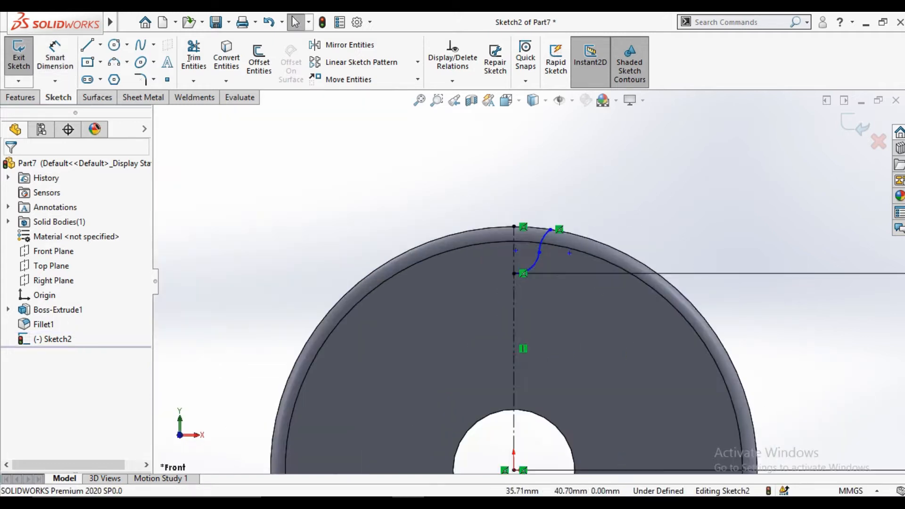
scroll(707, 325, up, 3)
scroll(707, 325, down, 3)
click(766, 387)
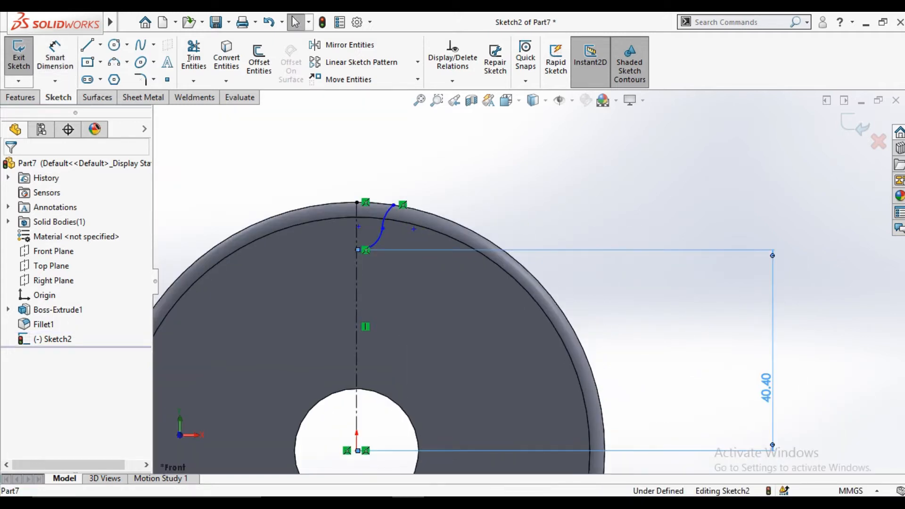
text(38)
key(Return)
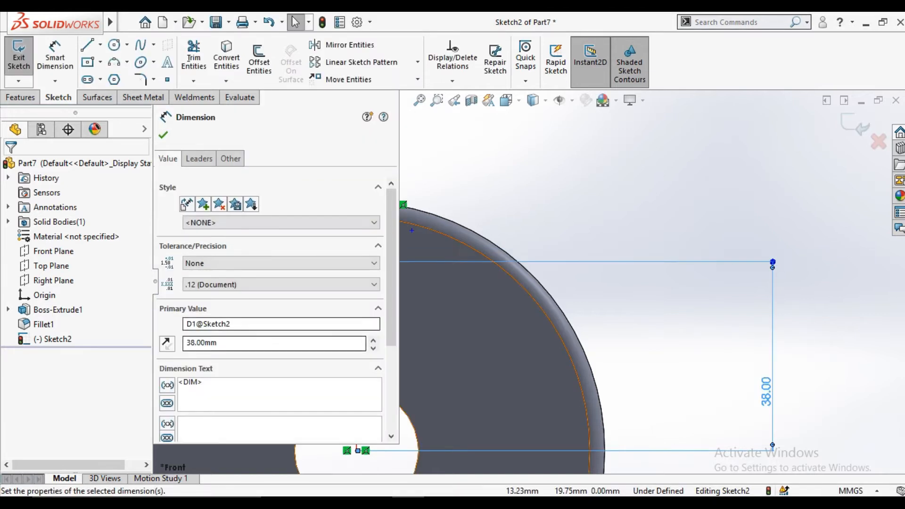
key(Escape)
Add a tangent relation between the two connected arcs.
scroll(466, 413, up, 4)
scroll(467, 413, down, 6)
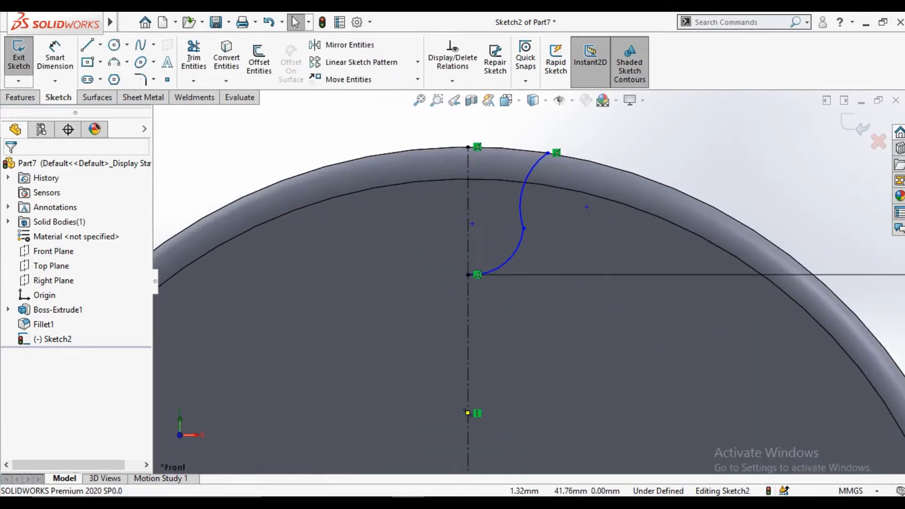
click(521, 198)
ctrl+click(507, 253)
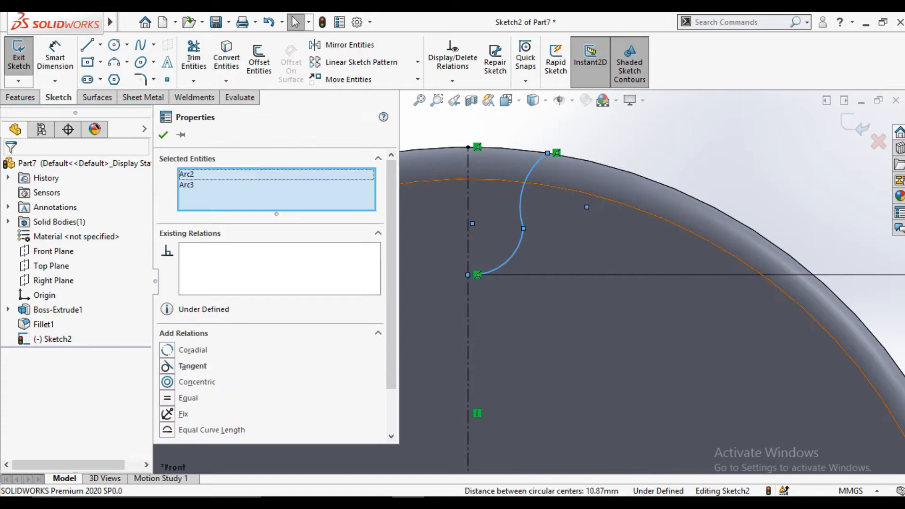
click(188, 366)
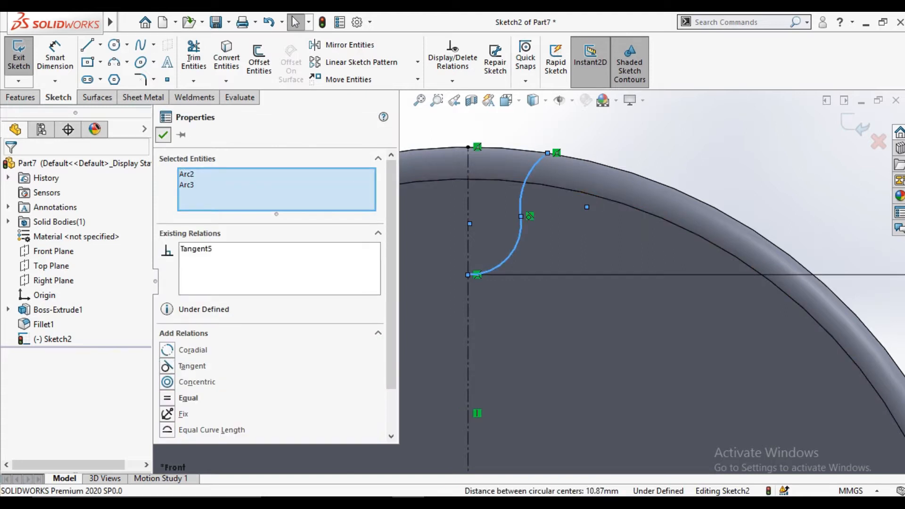
Dimension the lower and upper arcs with a radius of 10 mm each.
click(55, 56)
click(512, 250)
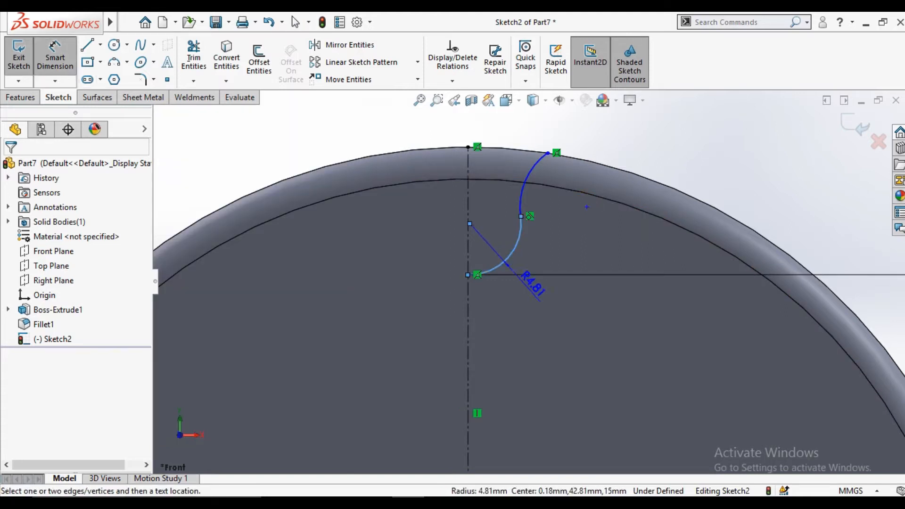
click(537, 301)
key(Return)
text(10)
key(Return)
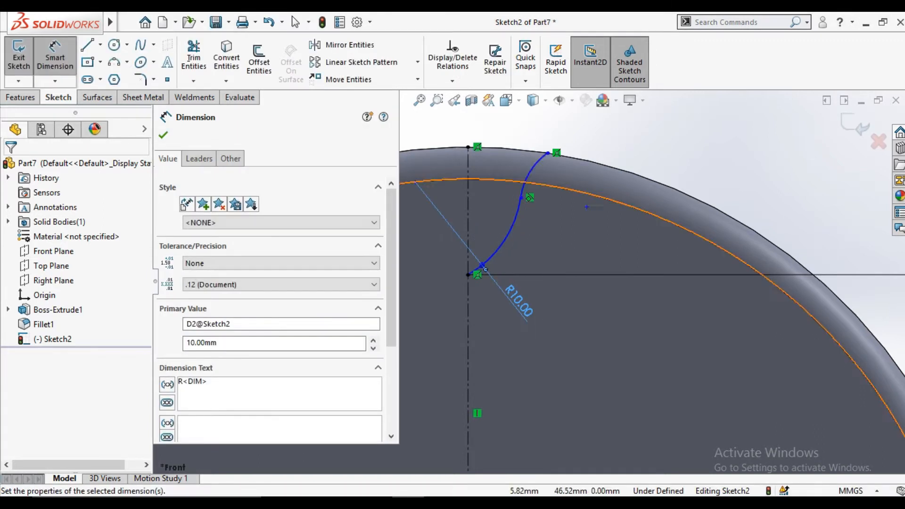
click(528, 175)
click(592, 172)
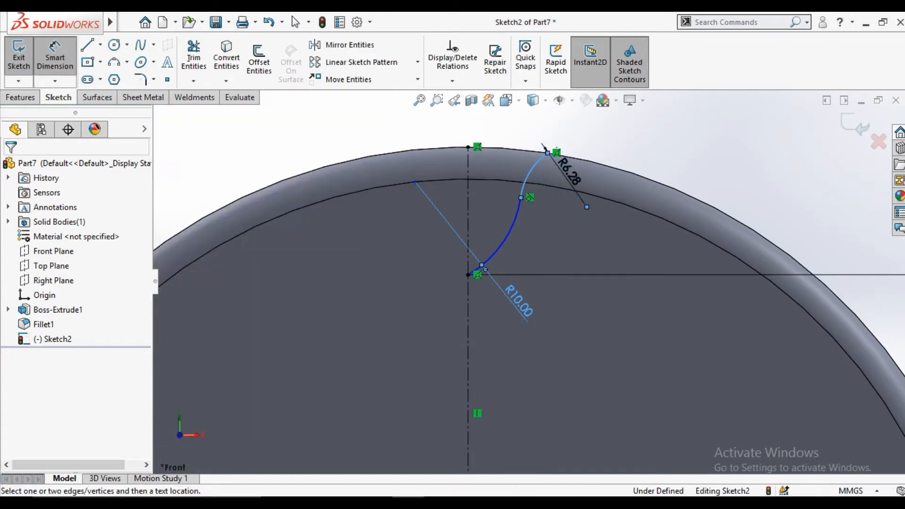
text(10)
key(Return)
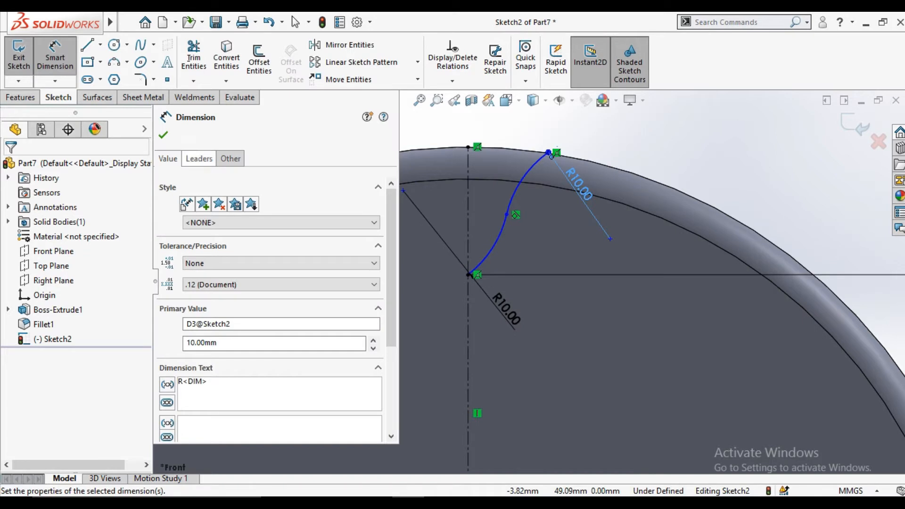
key(Escape)
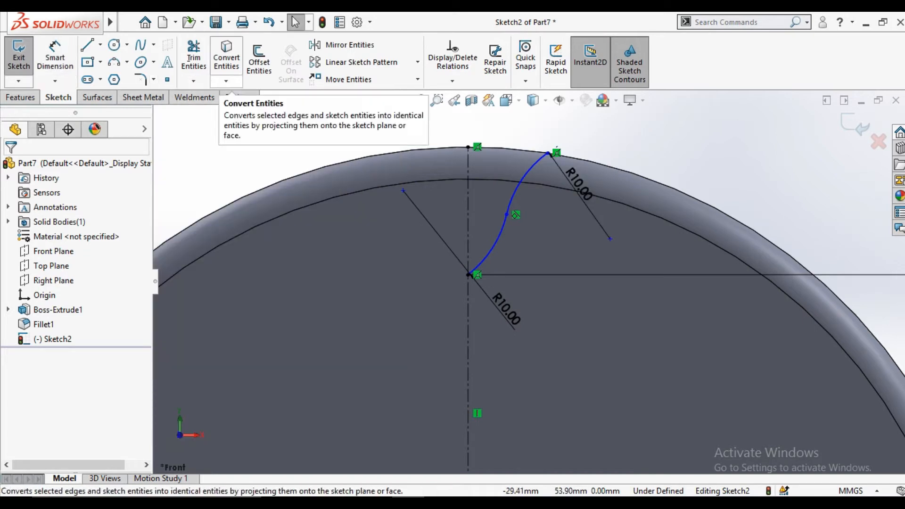
Mirror the two connected arcs about the vertical centerline, keeping the originals.
click(348, 45)
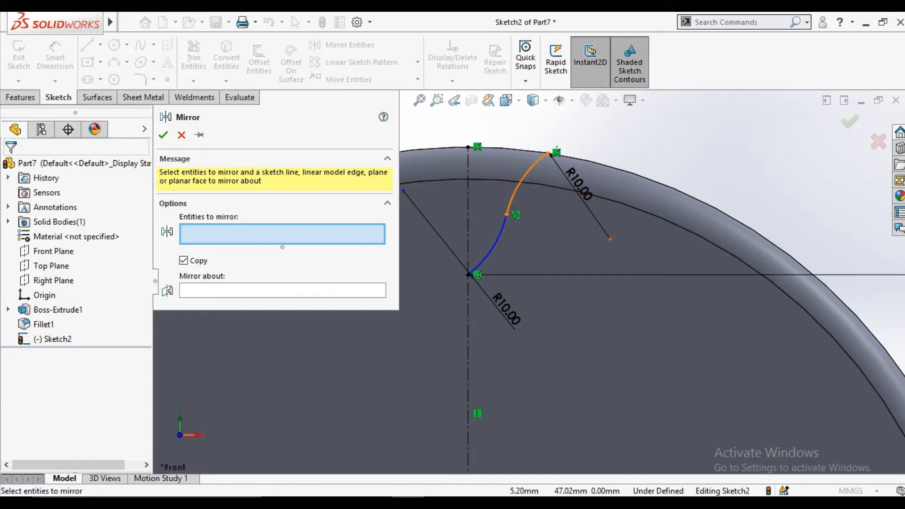
click(523, 178)
click(496, 243)
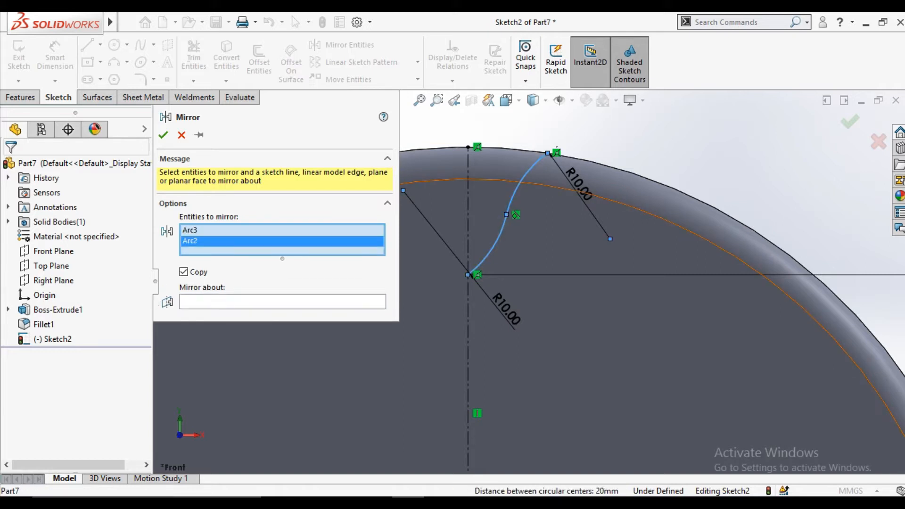
click(282, 302)
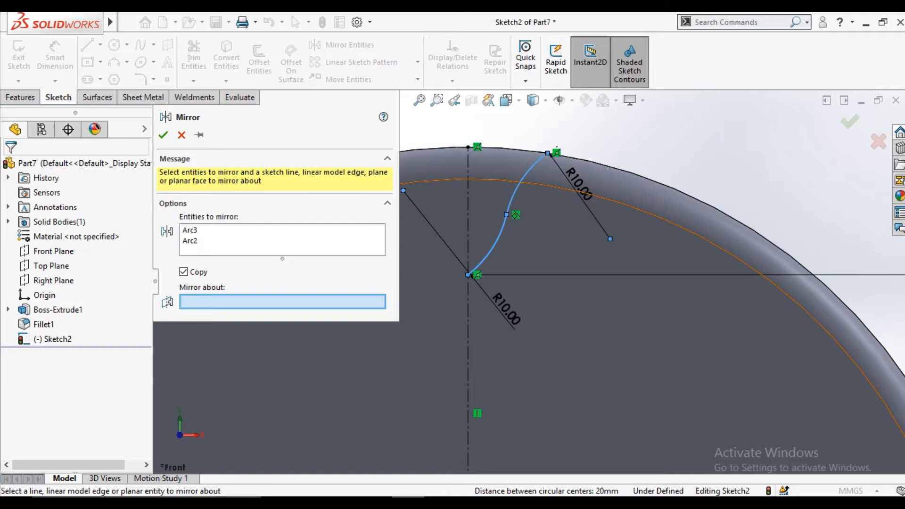
click(468, 311)
click(163, 135)
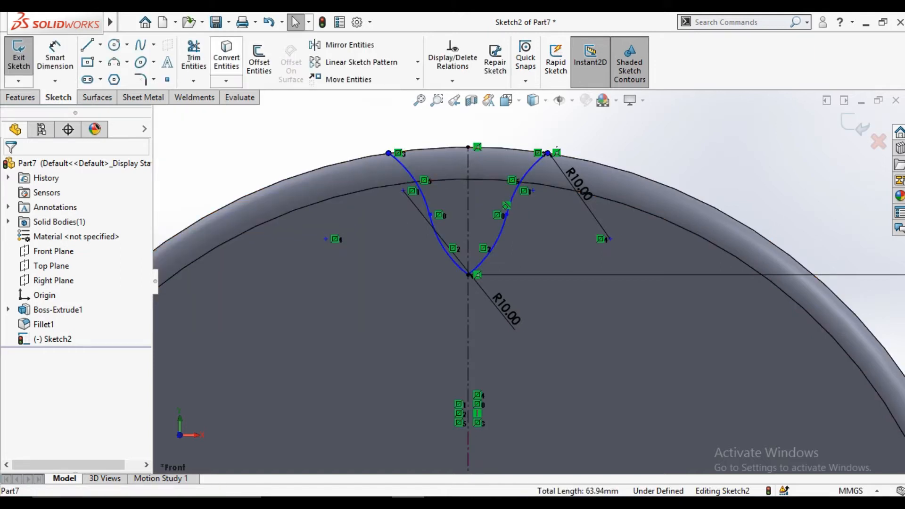
Dimension the distance between the two arc endpoints on the disc's outer edge as 16 mm.
click(55, 59)
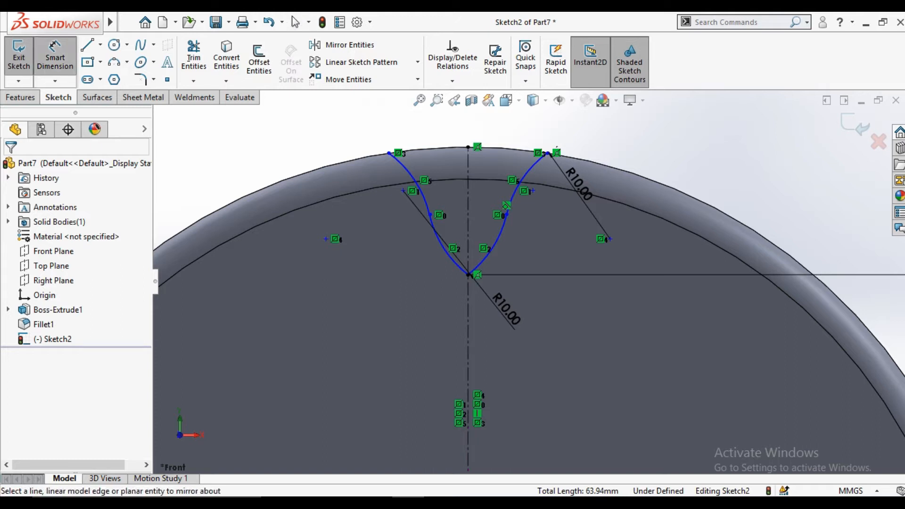
click(389, 153)
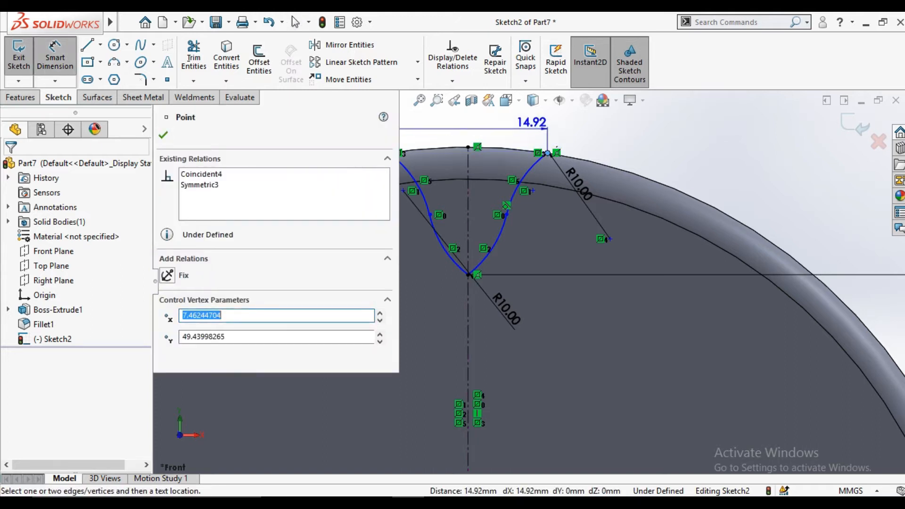
scroll(477, 135, up, 2)
click(477, 136)
text(16)
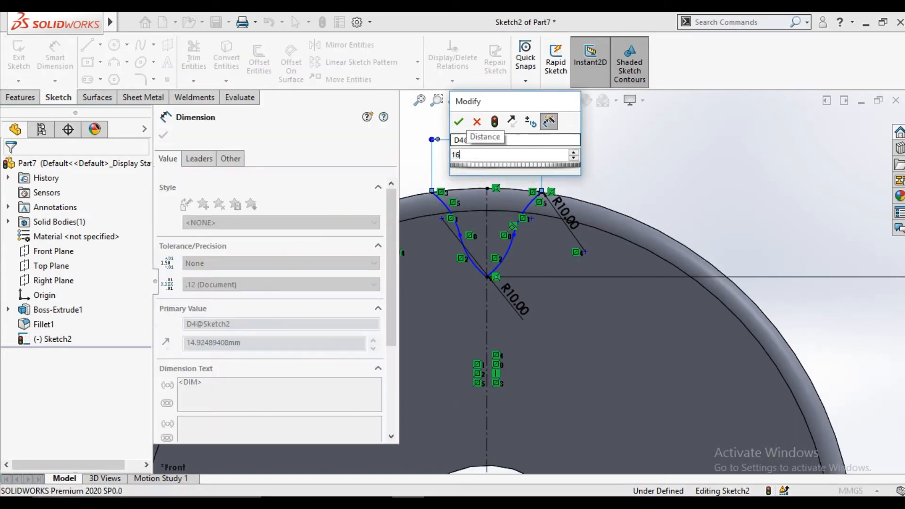
key(Return)
click(164, 135)
key(Escape)
scroll(509, 227, up, 4)
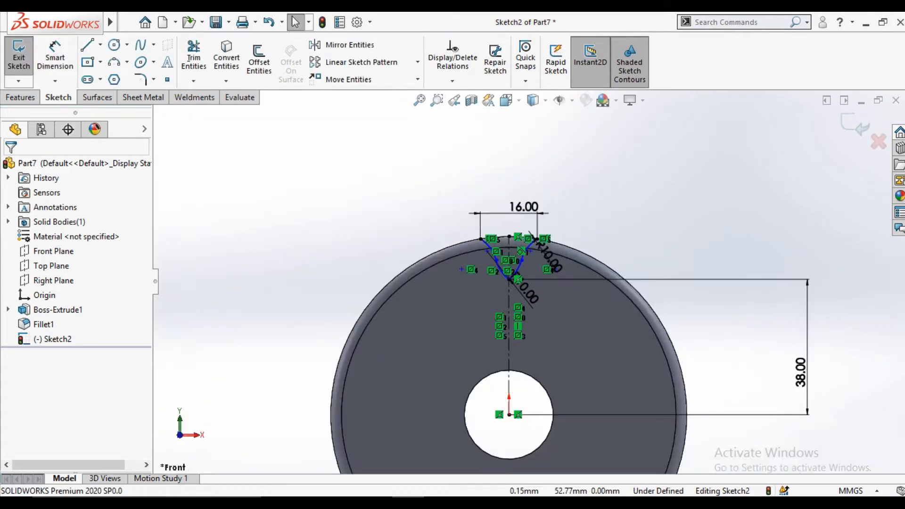
Convert the disc's outer edge into the sketch and trim it to the segment closing the notch profile.
scroll(495, 277, down, 6)
click(227, 56)
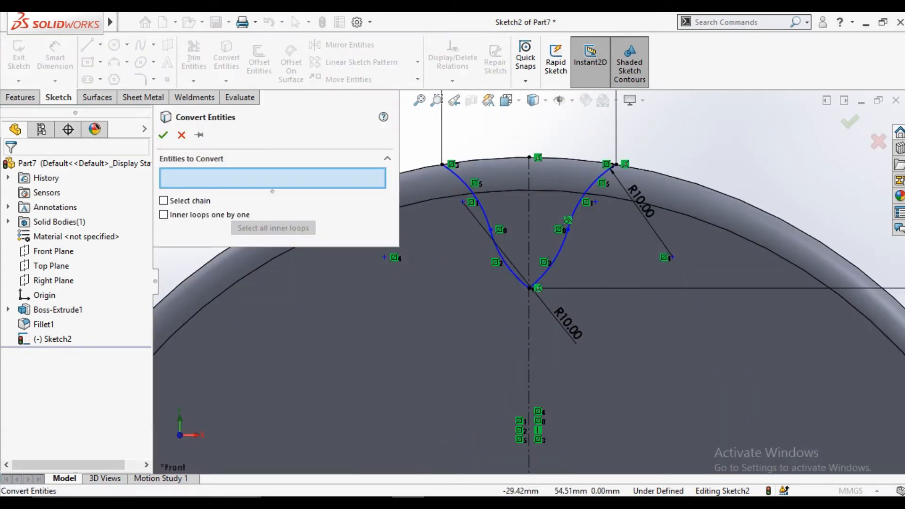
click(417, 168)
click(163, 135)
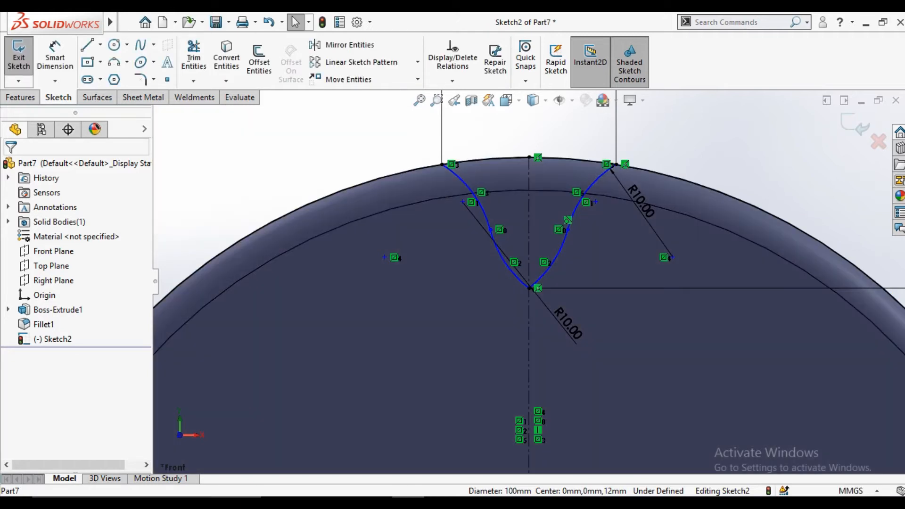
click(193, 58)
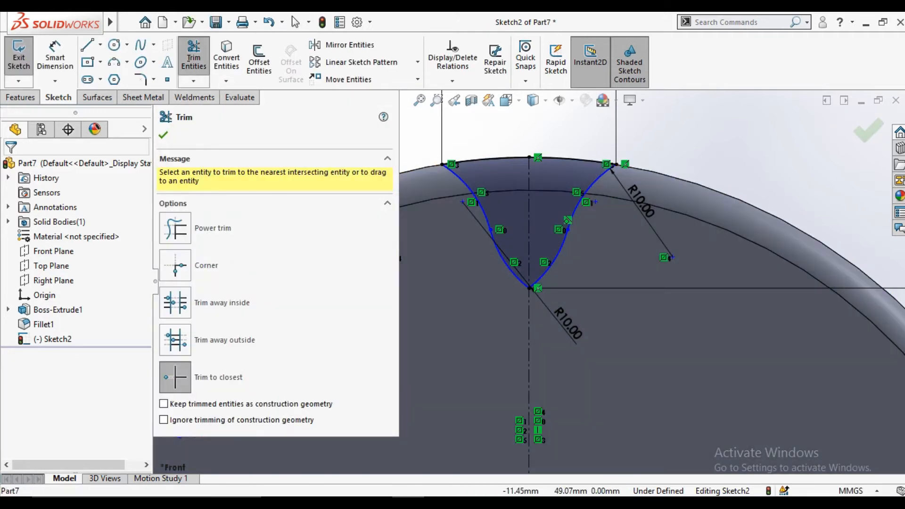
click(163, 135)
Cut-extrude the closed notch profile through the disc with the Up To Next end condition.
click(20, 98)
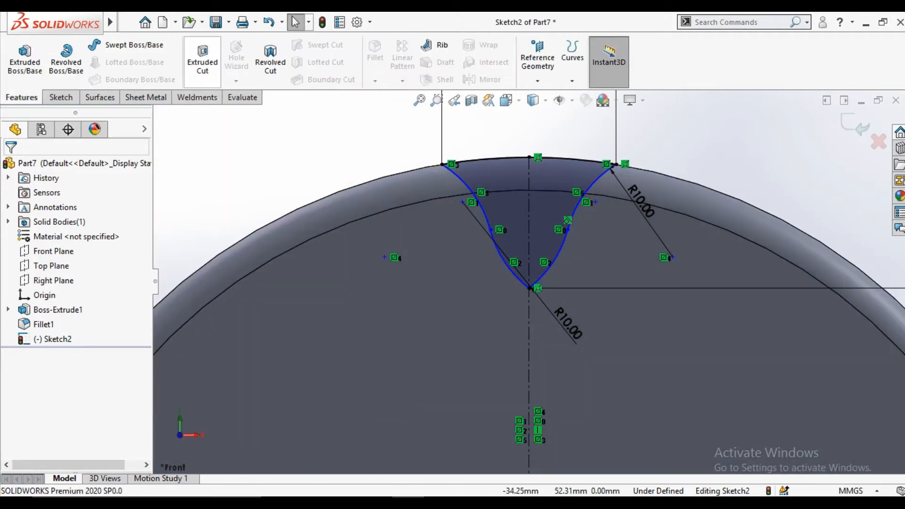
click(202, 57)
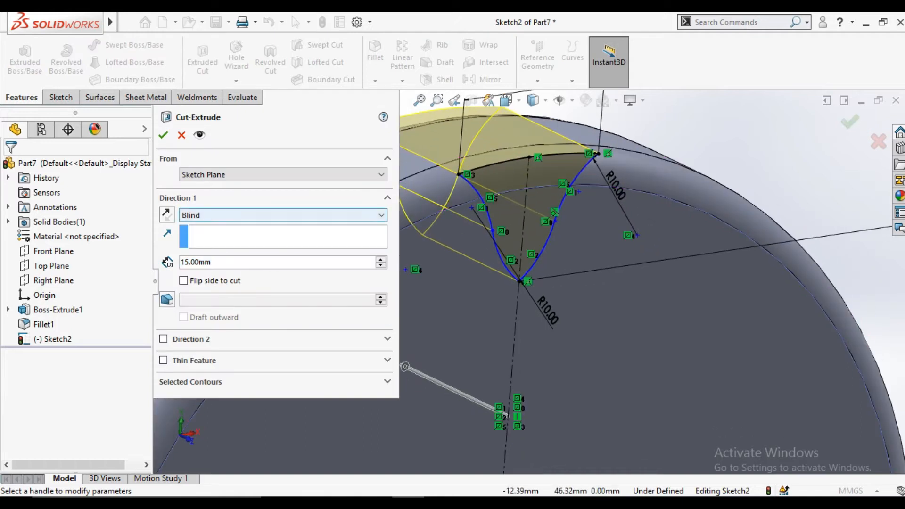
click(283, 215)
click(203, 253)
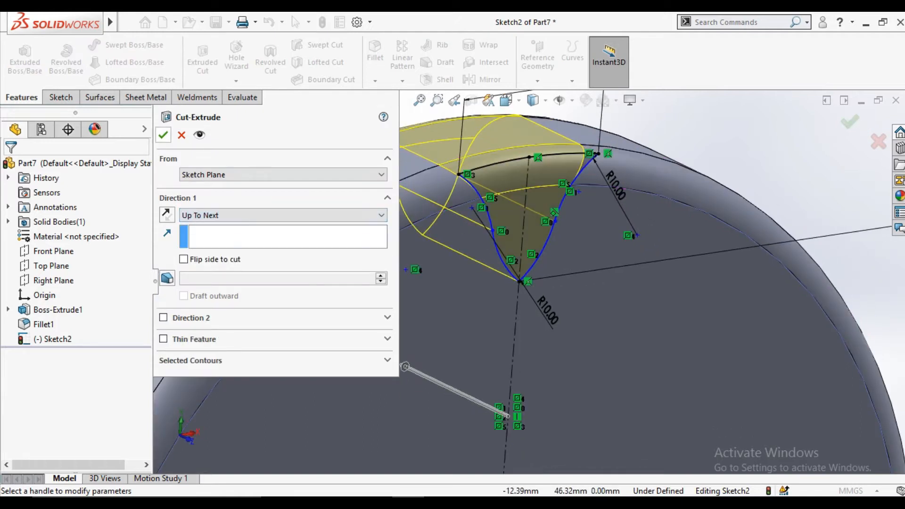
click(164, 135)
Circular-pattern the notch cut around the center hole's edge with 19 equally spaced instances over 360 degrees.
scroll(519, 283, up, 5)
middle_drag(509, 221, 488, 222)
click(402, 81)
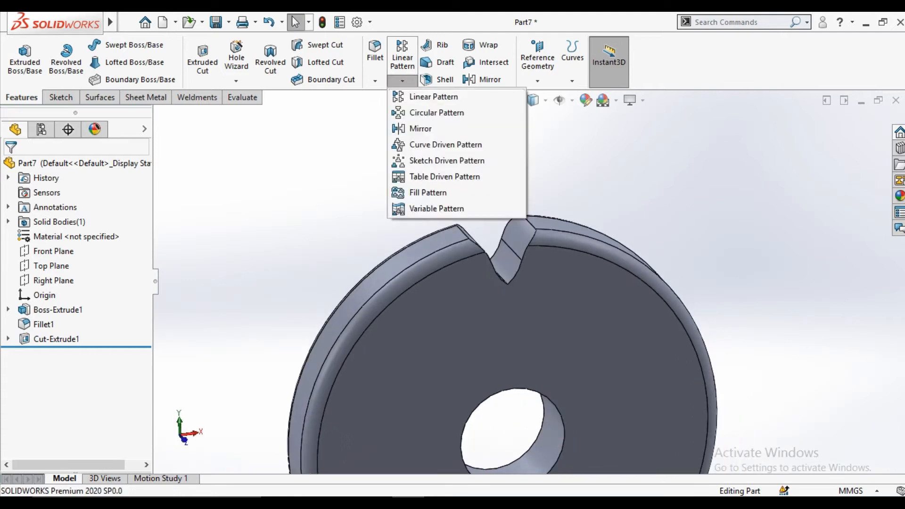
click(425, 132)
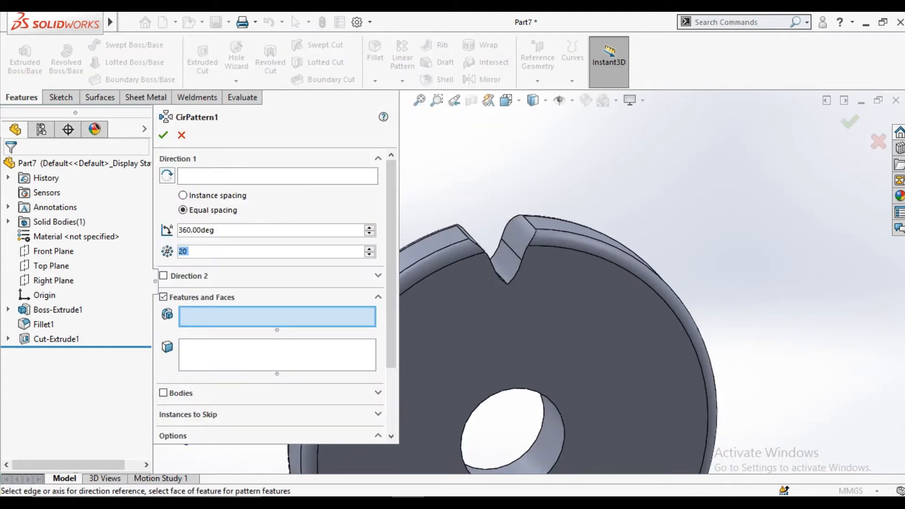
click(278, 176)
click(505, 390)
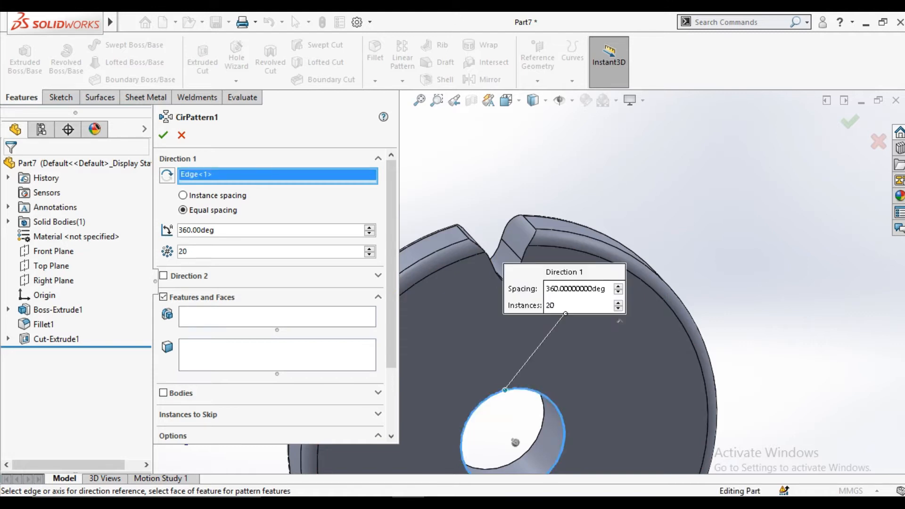
click(56, 339)
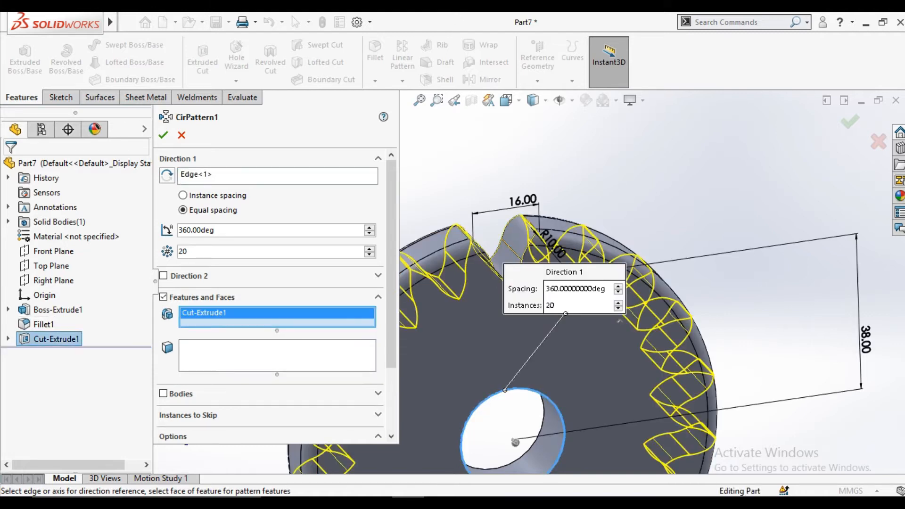
scroll(467, 245, up, 8)
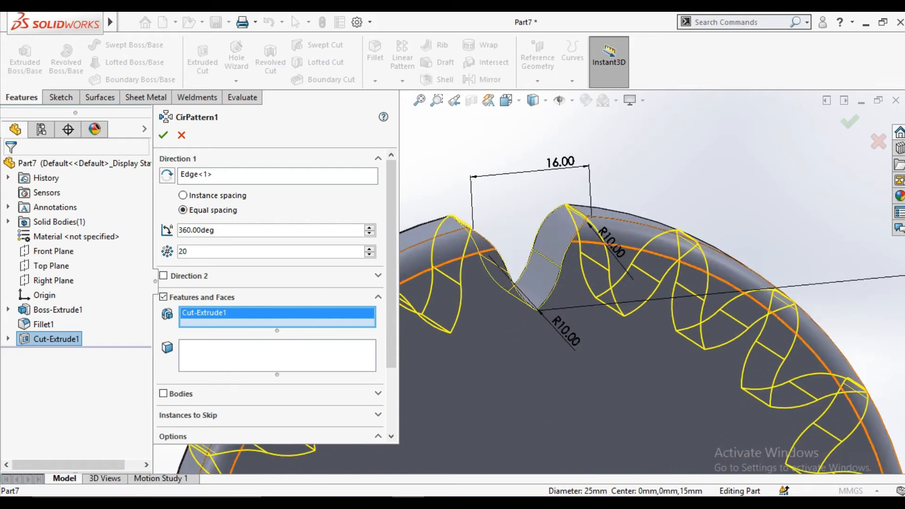
scroll(519, 264, up, 10)
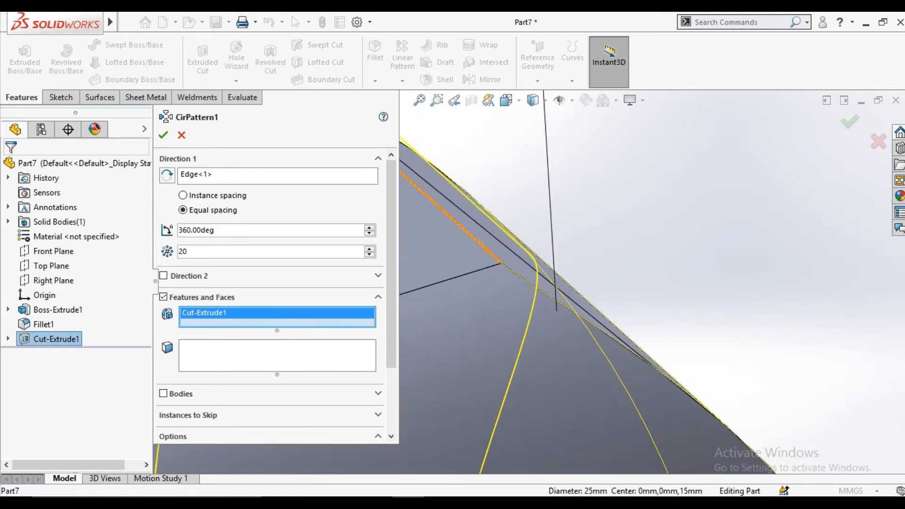
scroll(537, 283, down, 2)
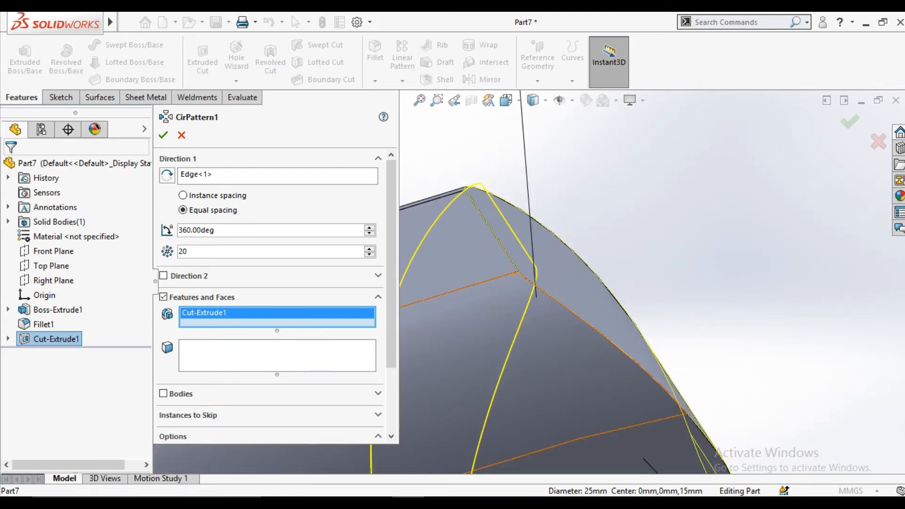
click(370, 255)
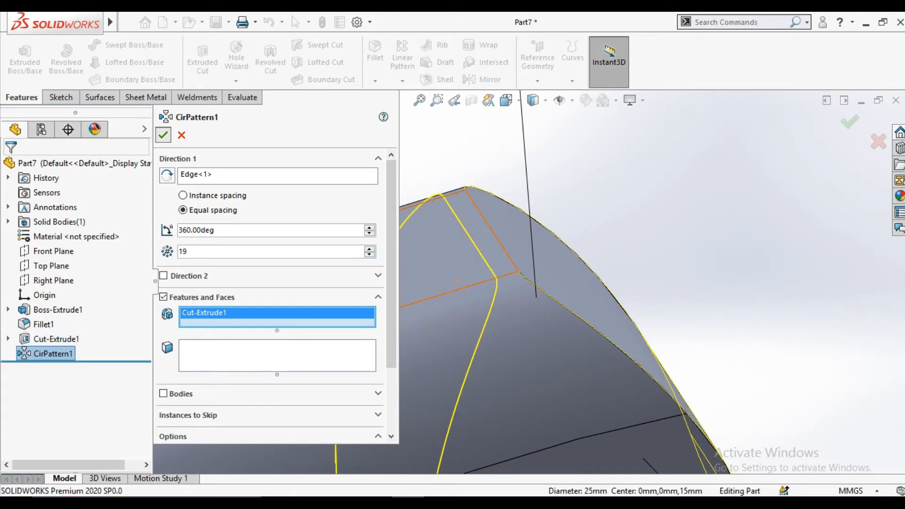
key(Return)
Sketch two concentric circles at the origin on the gear's front face, one 12.5 mm in radius on the bore edge and one larger.
scroll(528, 278, down, 8)
mouse_move(531, 287)
middle_down()
mouse_move(576, 302)
mouse_move(533, 292)
mouse_move(542, 295)
middle_up()
scroll(533, 292, down, 3)
mouse_move(583, 325)
middle_down()
mouse_move(537, 312)
mouse_move(573, 319)
middle_up()
click(575, 320)
click(633, 281)
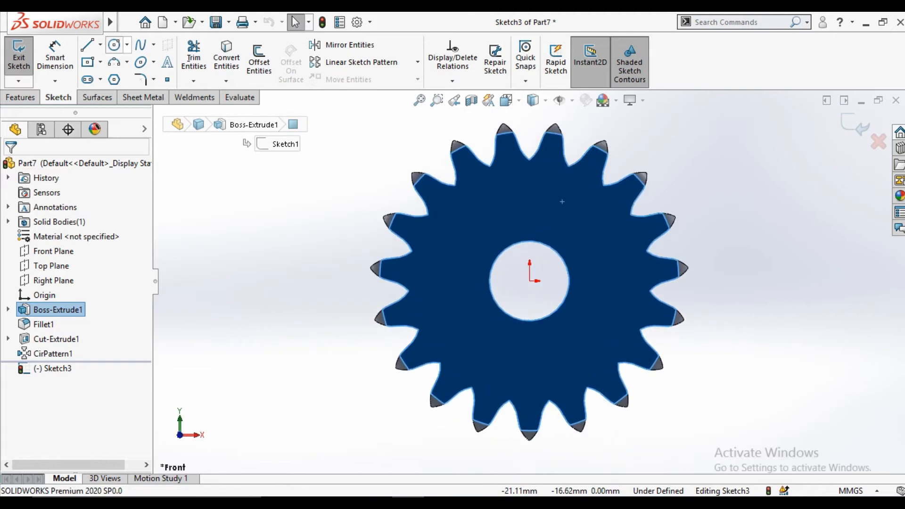
click(530, 281)
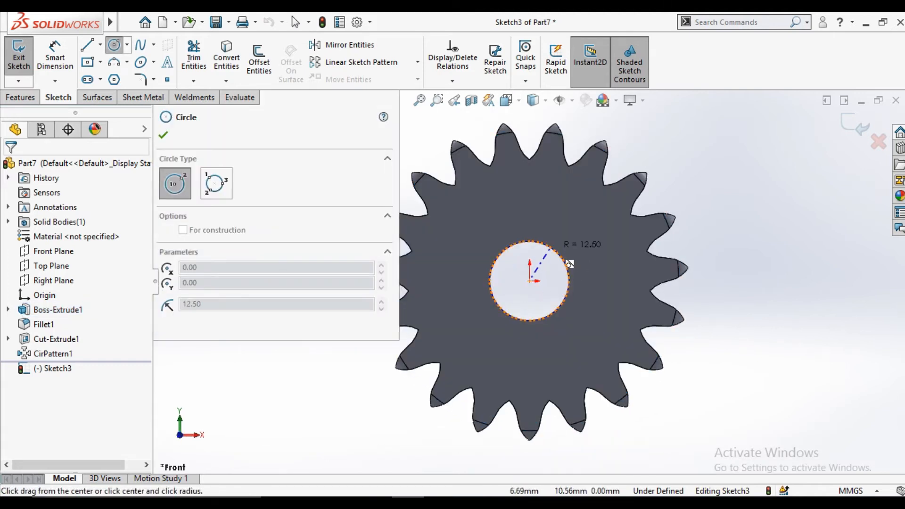
click(530, 242)
click(529, 281)
click(530, 227)
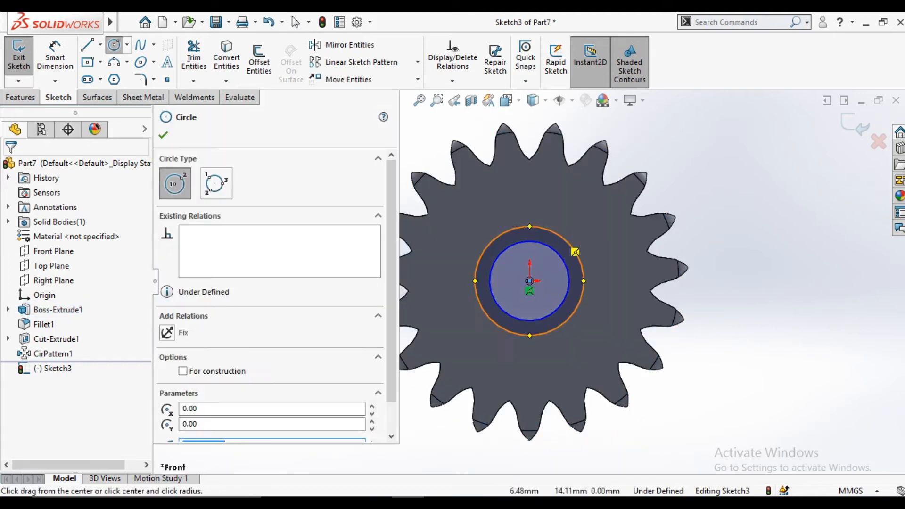
Dimension the larger concentric circle with a diameter of 35 mm.
click(55, 54)
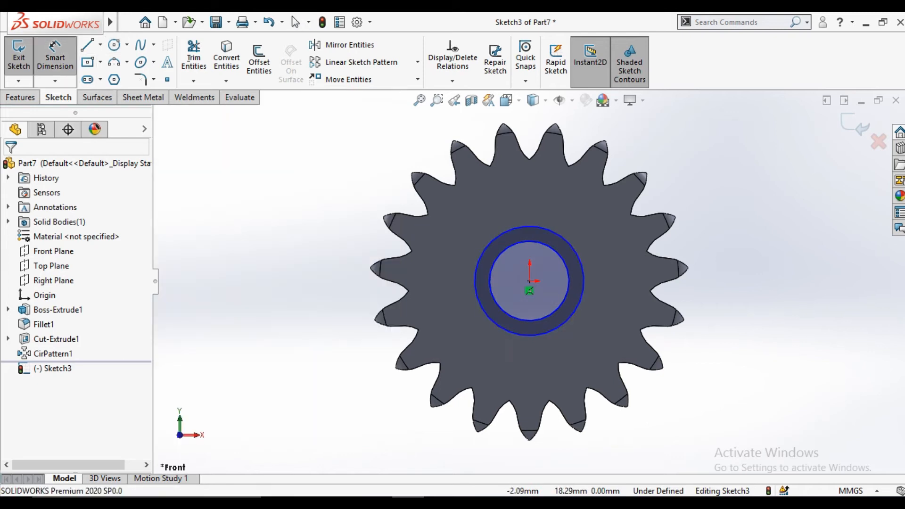
click(530, 228)
click(705, 182)
text(35)
key(Return)
click(163, 135)
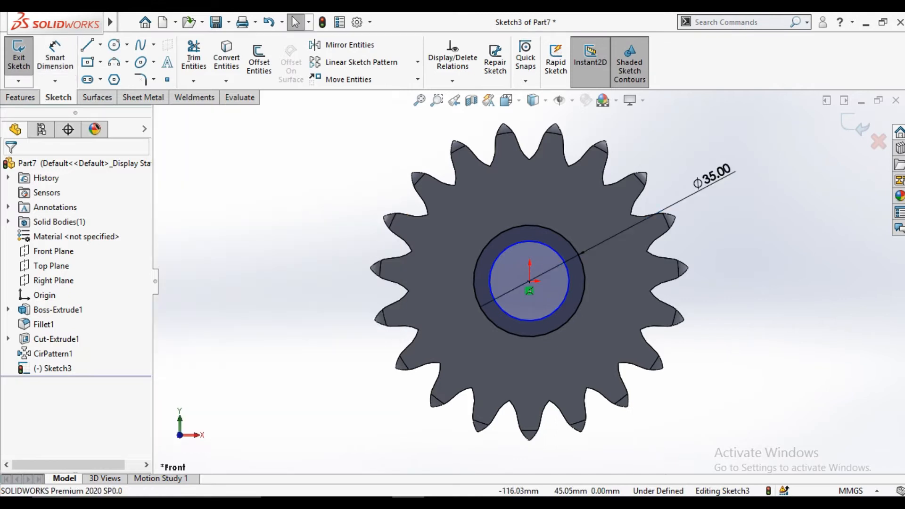
Extrude the ring around the bore 10 mm outward as a hub, merged with the gear.
click(21, 97)
click(25, 57)
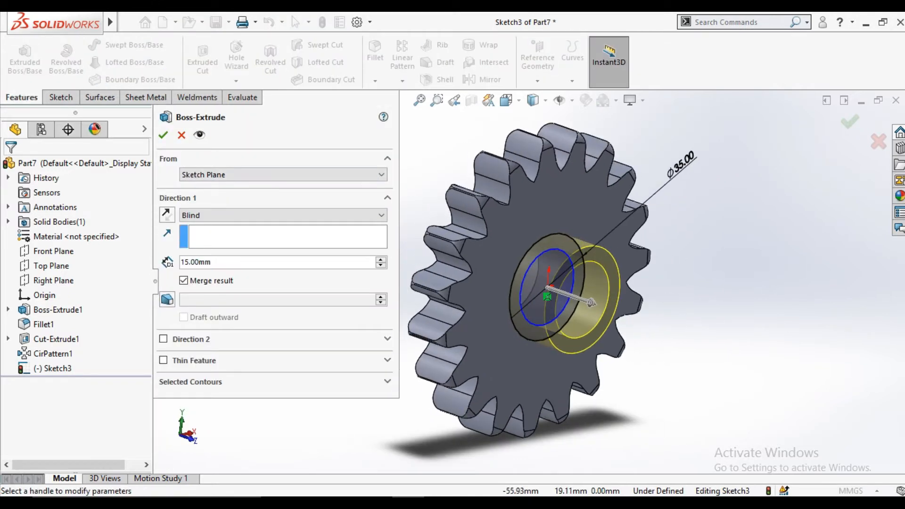
text(10)
key(Return)
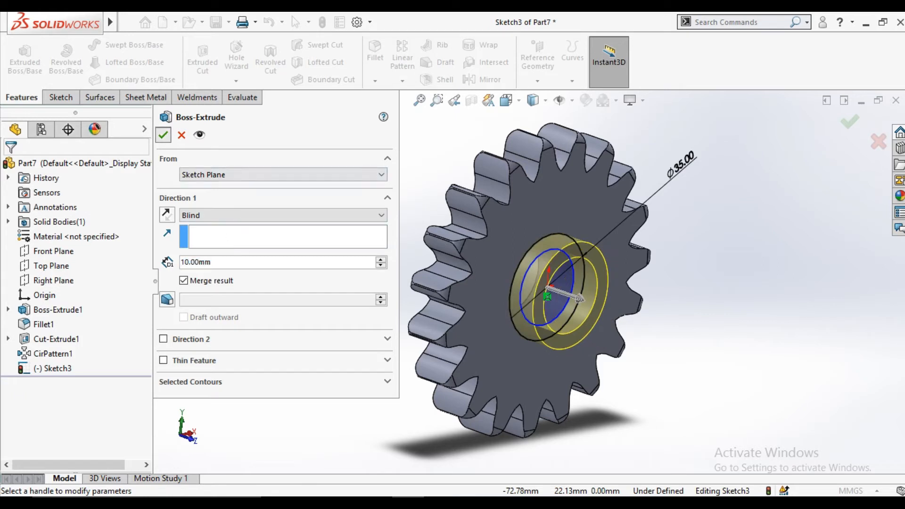
key(Return)
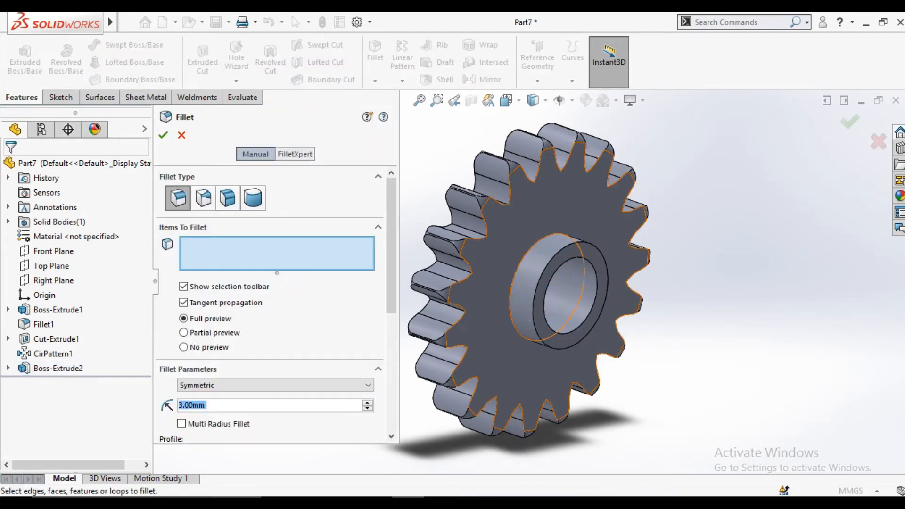
Fillet the edge where the hub meets the gear face with a 2 mm radius.
click(527, 252)
text(2)
key(Return)
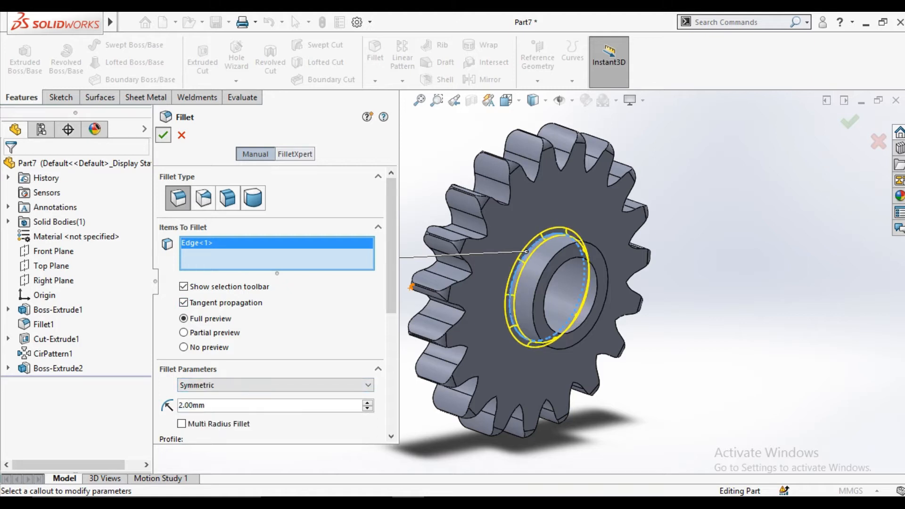
key(Return)
Start a sketch on the gear's back face and draw a small center rectangle centered on the bore's lowest point.
scroll(530, 283, up, 2)
mouse_move(499, 282)
middle_down()
mouse_move(686, 297)
mouse_move(537, 288)
mouse_move(656, 293)
middle_up()
click(520, 319)
click(578, 281)
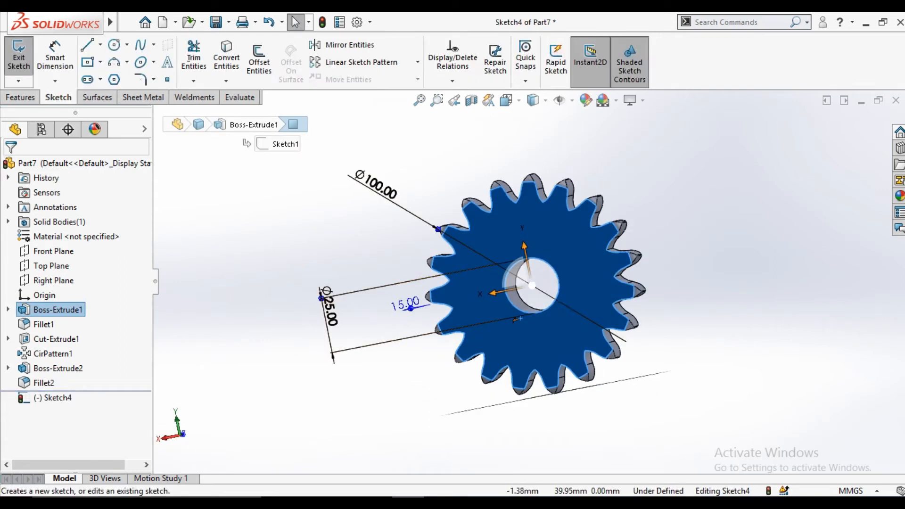
click(507, 101)
click(427, 345)
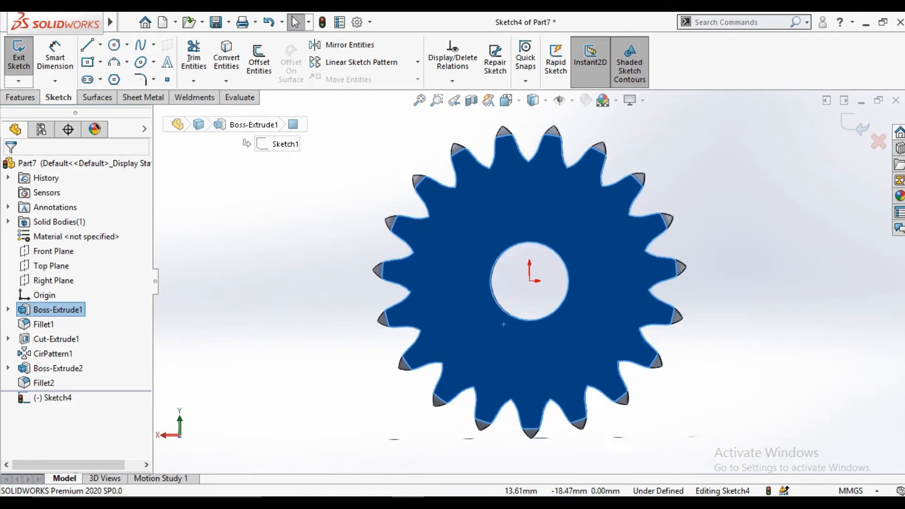
click(87, 62)
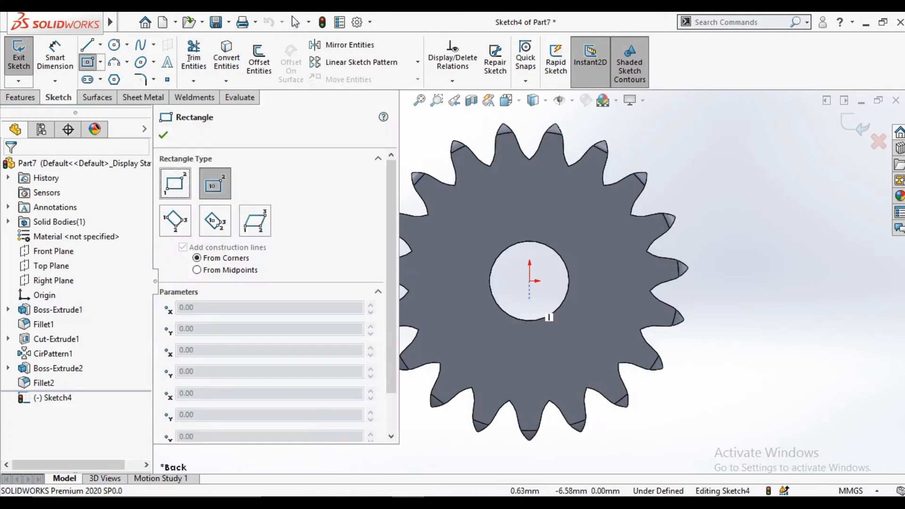
click(540, 310)
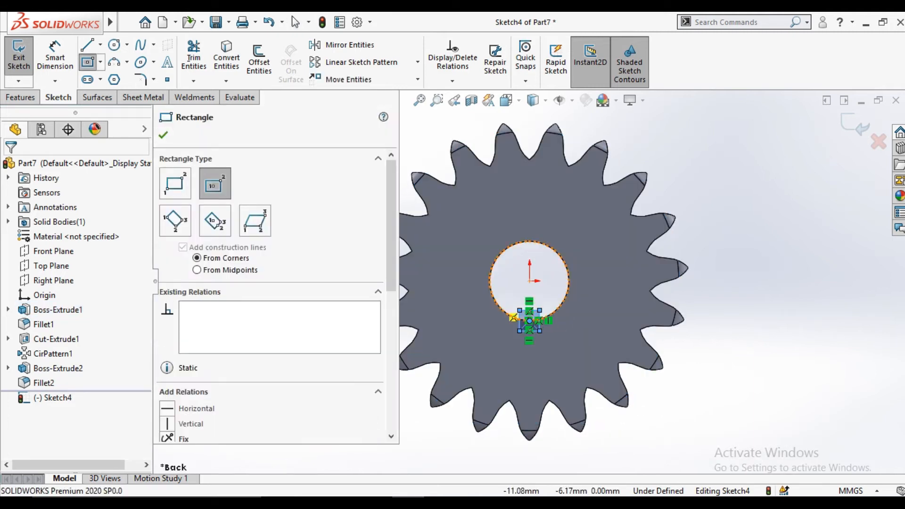
Dimension the small keyway rectangle at the bore's lowest point to 5 mm wide and 5 mm high.
click(164, 135)
click(55, 56)
scroll(502, 240, down, 4)
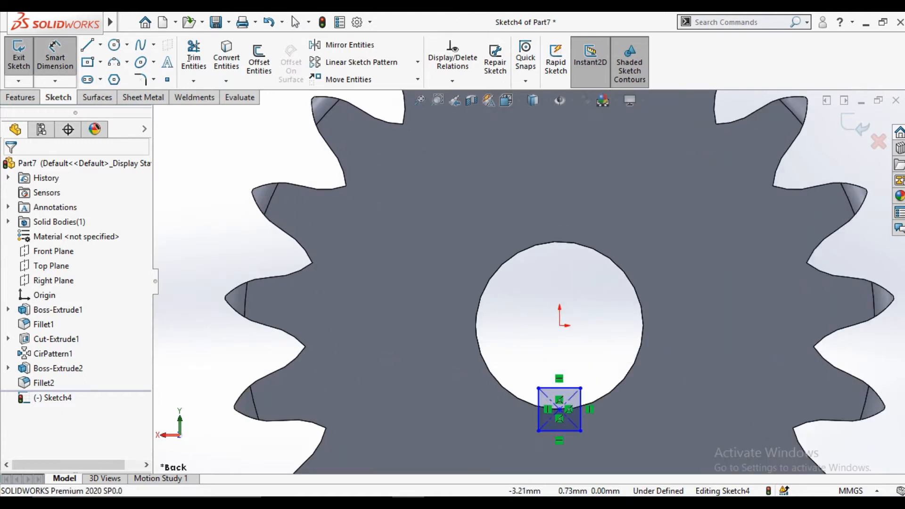
click(559, 388)
click(566, 349)
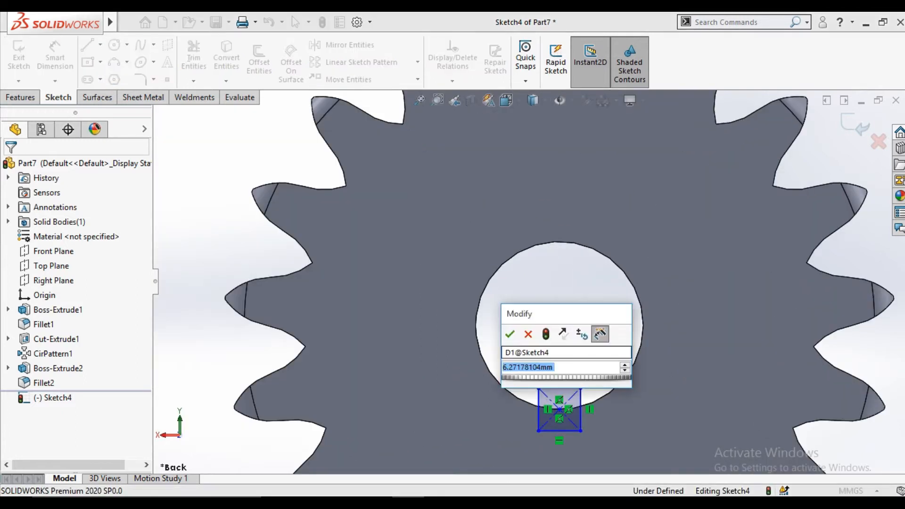
text(5)
key(Return)
click(577, 409)
click(641, 406)
text(5)
key(Return)
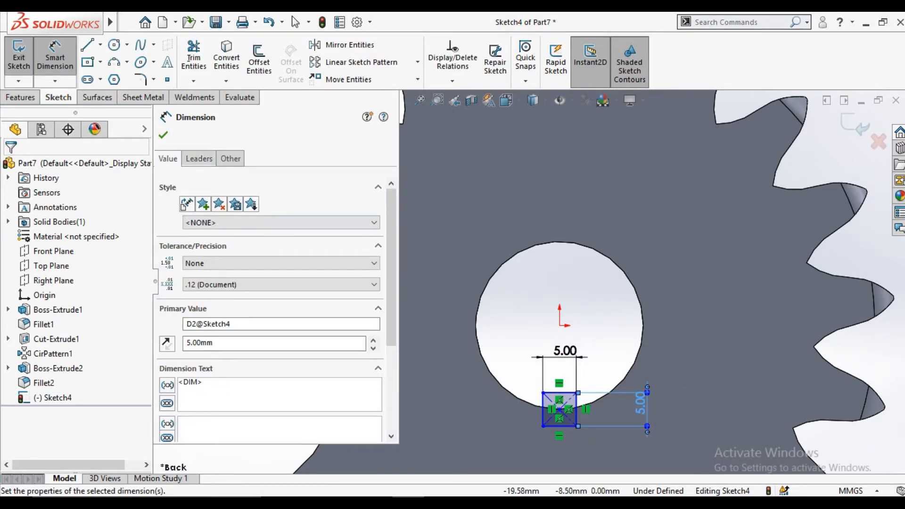
click(163, 135)
Cut the keyway rectangle through all of the gear and its hub with an extruded cut.
click(20, 97)
click(203, 62)
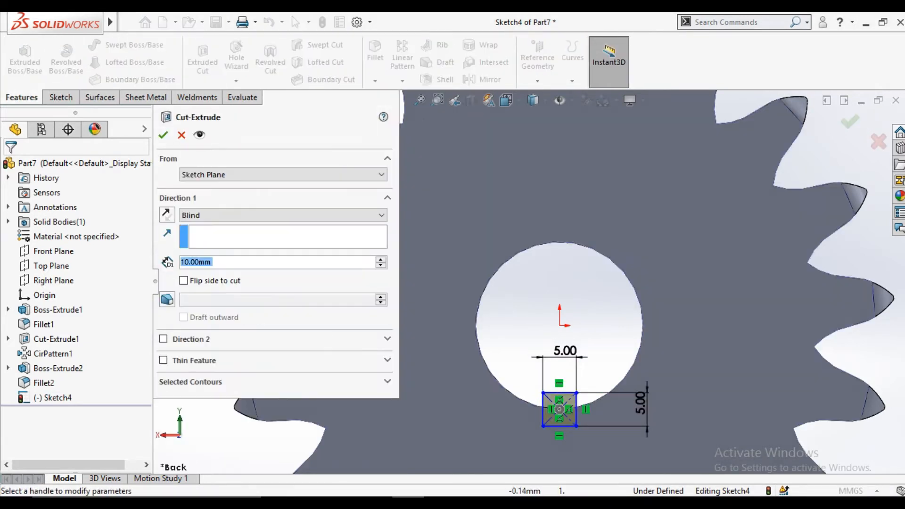
click(283, 215)
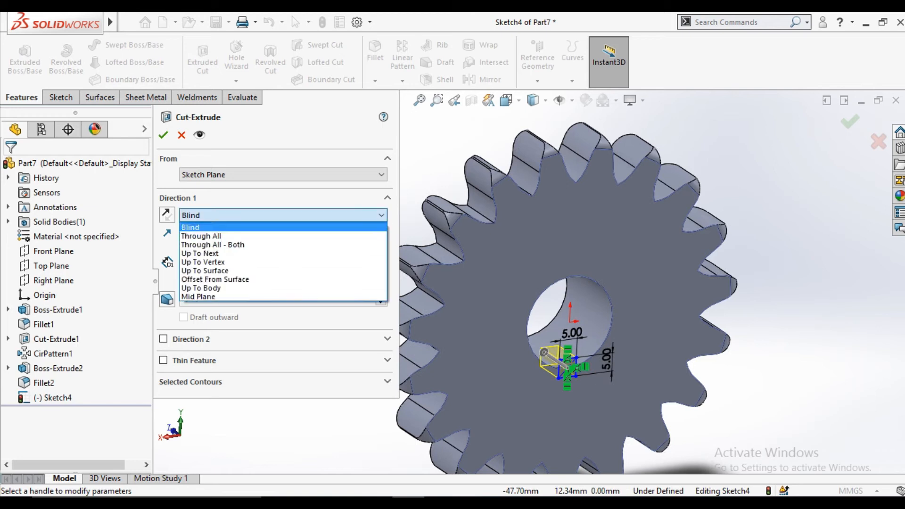
click(265, 236)
key(Return)
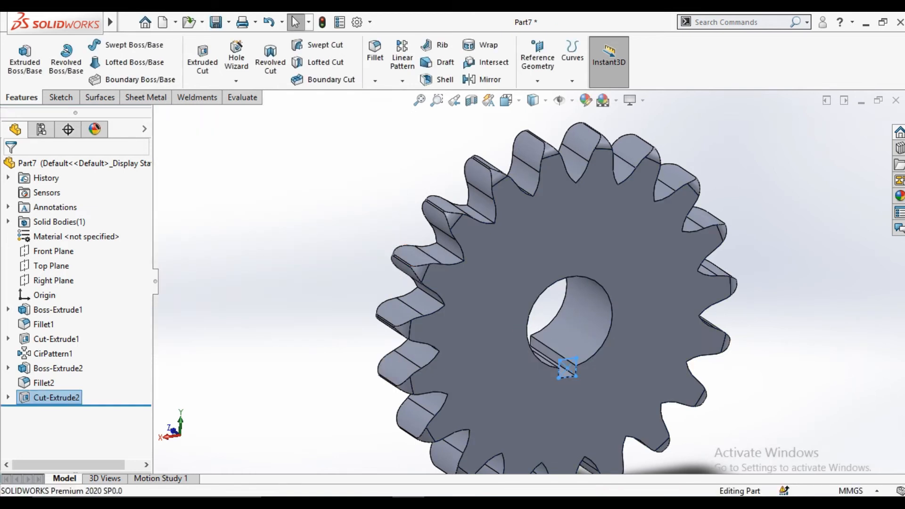
middle_drag(533, 293, 401, 285)
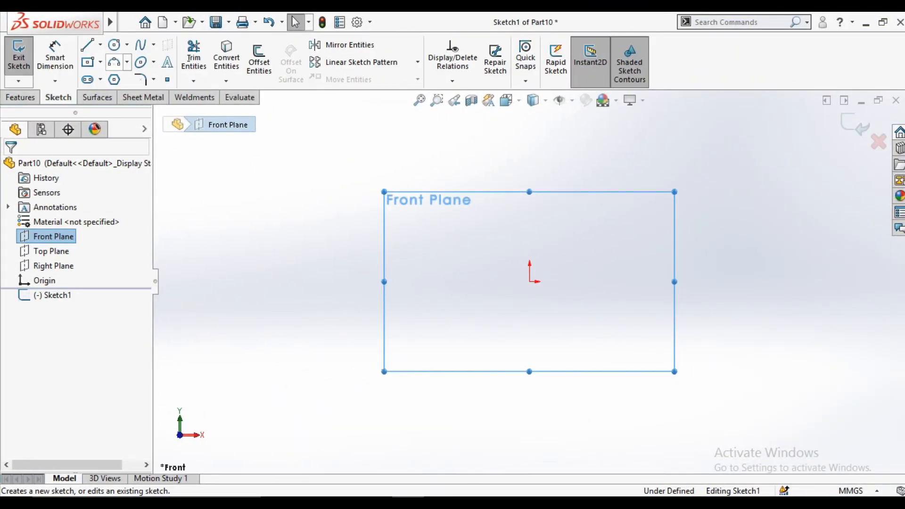
Sketch a center rectangle about 206 mm wide, centered on the origin, on the new part's Front Plane.
click(87, 62)
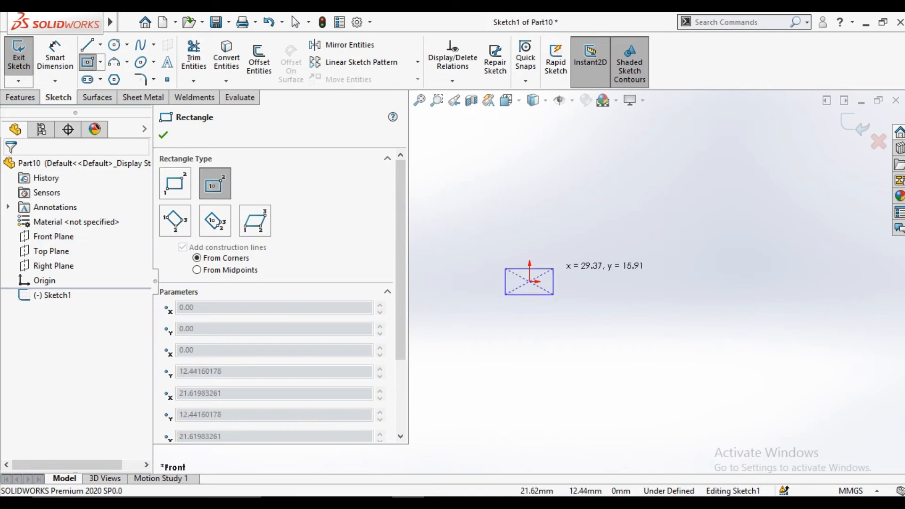
drag(530, 282, 697, 353)
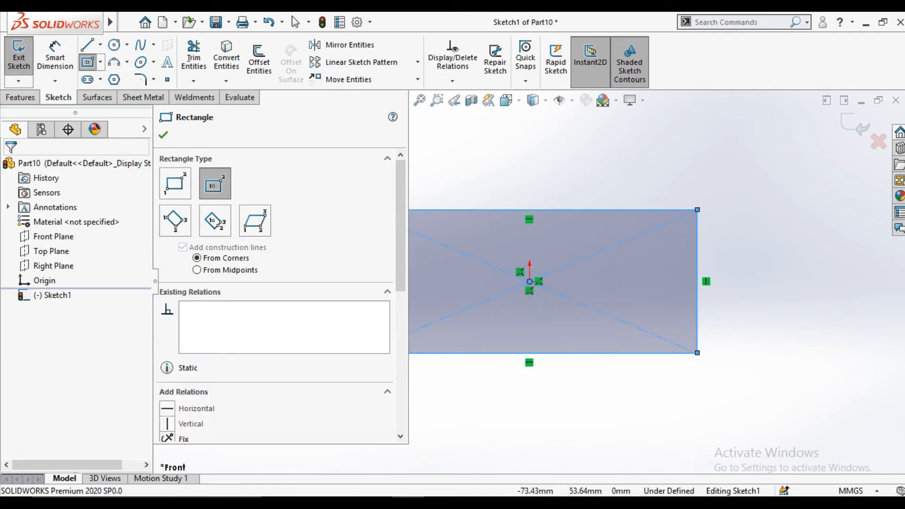
click(163, 135)
Dimension the center rectangle to 120 mm wide and 40 mm high.
click(55, 57)
click(472, 210)
click(415, 177)
text(120)
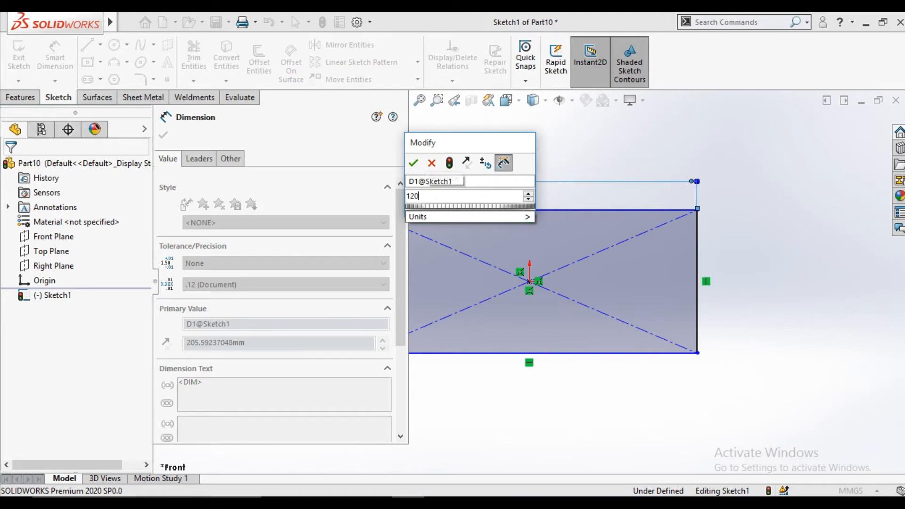
key(Return)
click(697, 283)
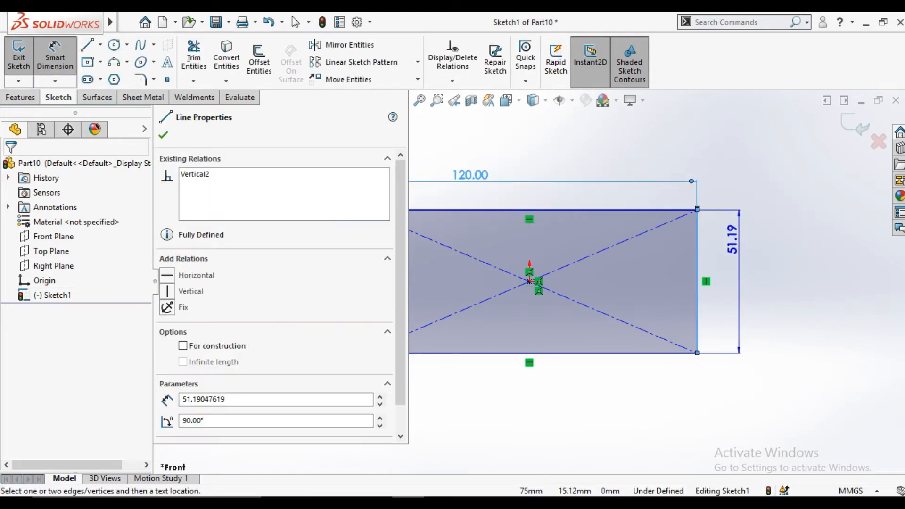
click(736, 264)
text(40)
key(Return)
key(Escape)
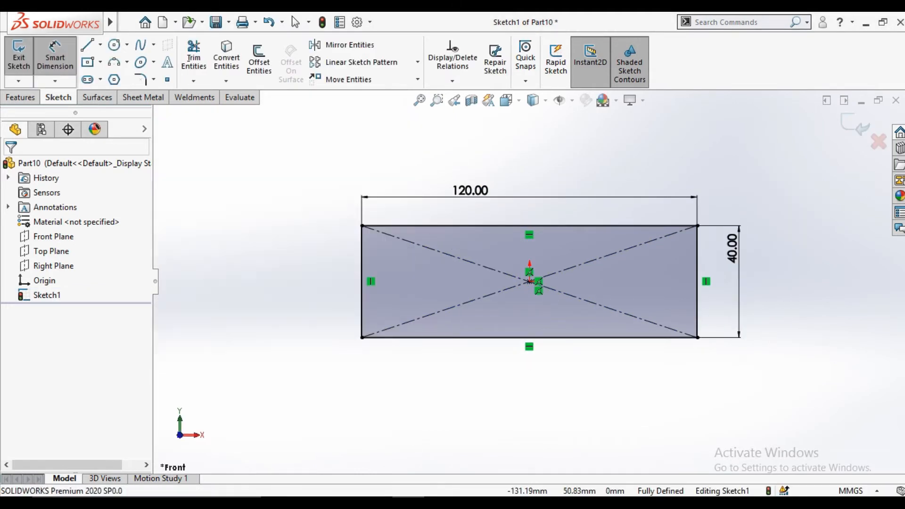
Extrude the rectangle as a 10 mm thick blind boss.
click(19, 98)
click(24, 57)
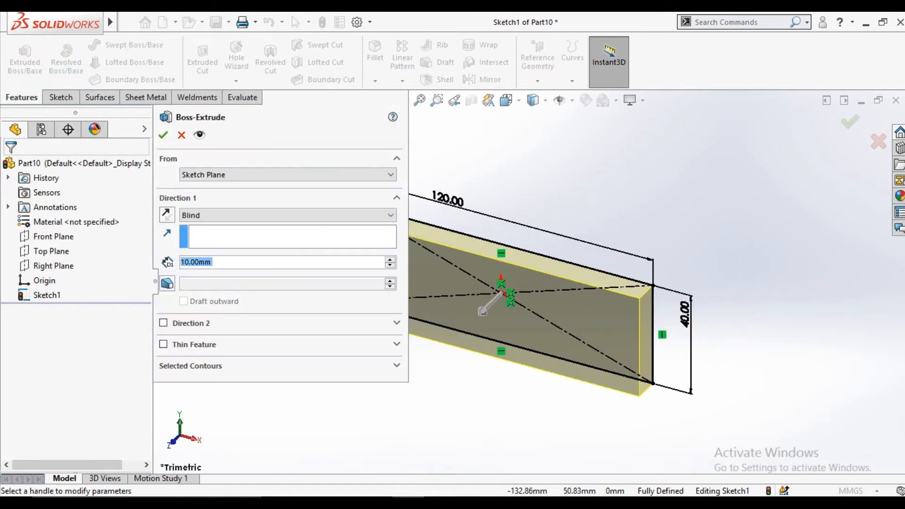
click(163, 135)
Start a sketch on the plate's front face and draw circles about 23 mm and 19 mm in diameter near its two ends, level with the origin.
click(414, 286)
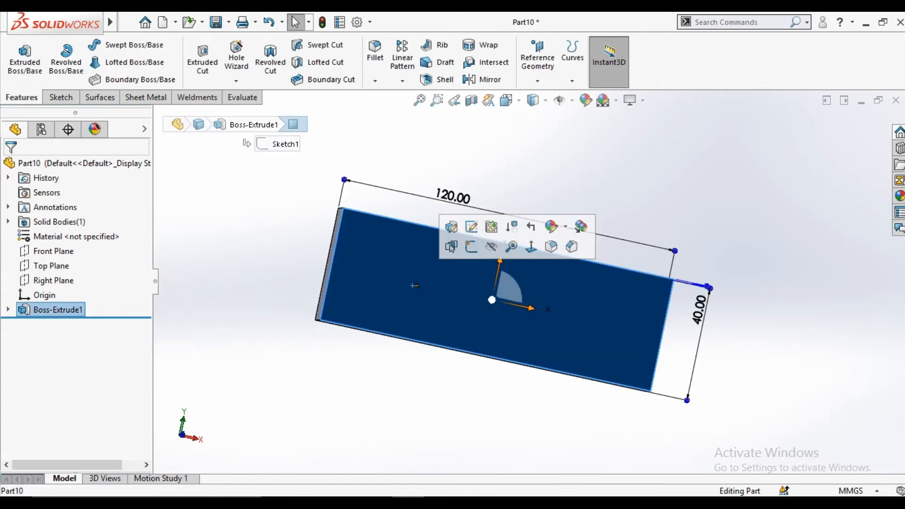
key(s)
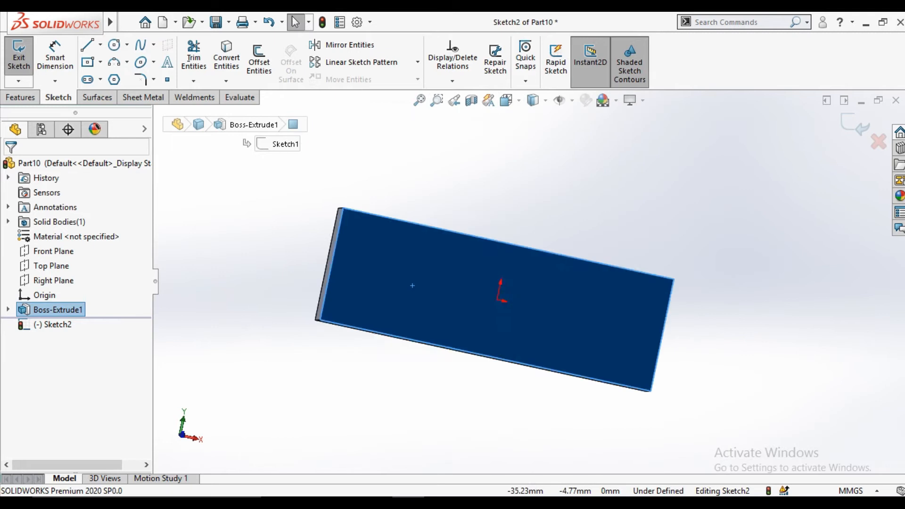
key(c)
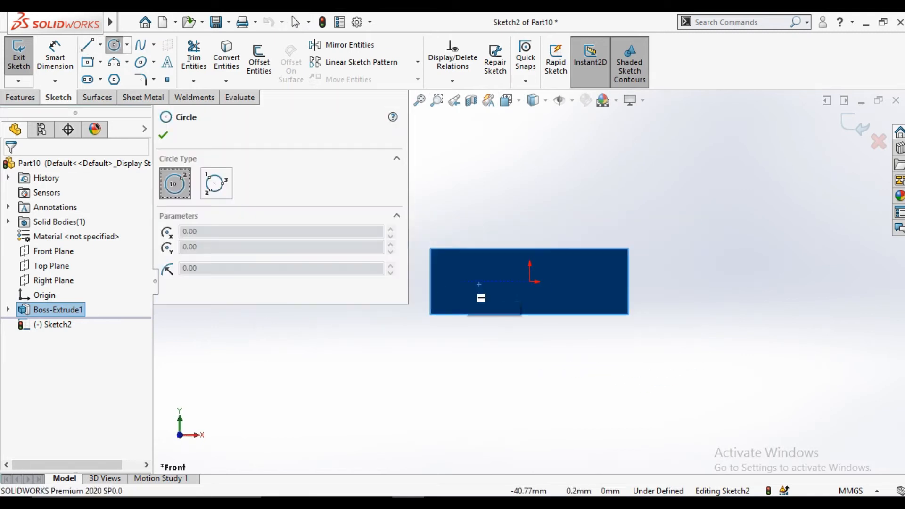
click(457, 282)
click(470, 295)
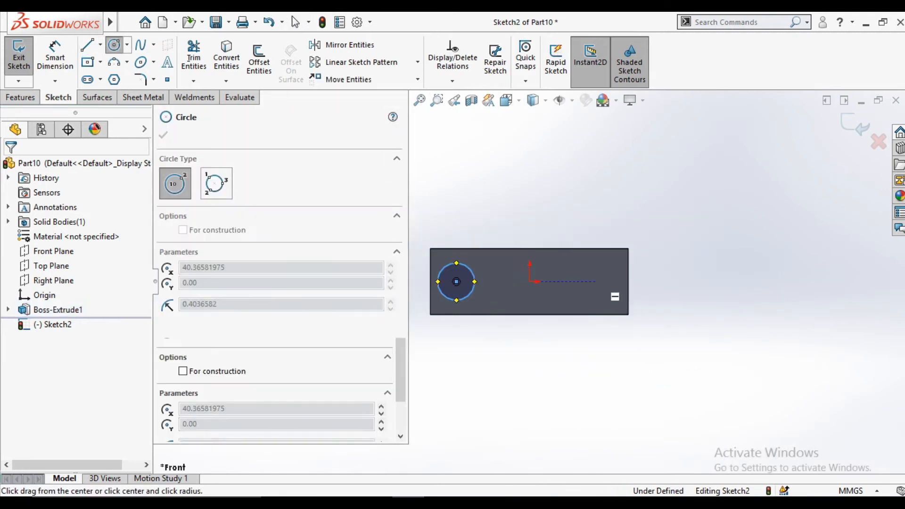
drag(597, 282, 606, 295)
key(Escape)
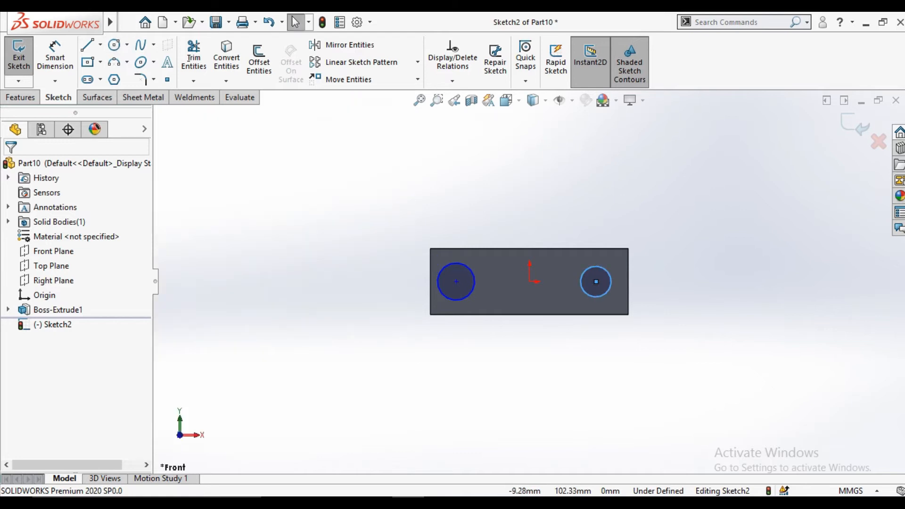
Draw a vertical centerline from the origin up past the plate's upper edge.
click(100, 45)
click(117, 76)
click(530, 281)
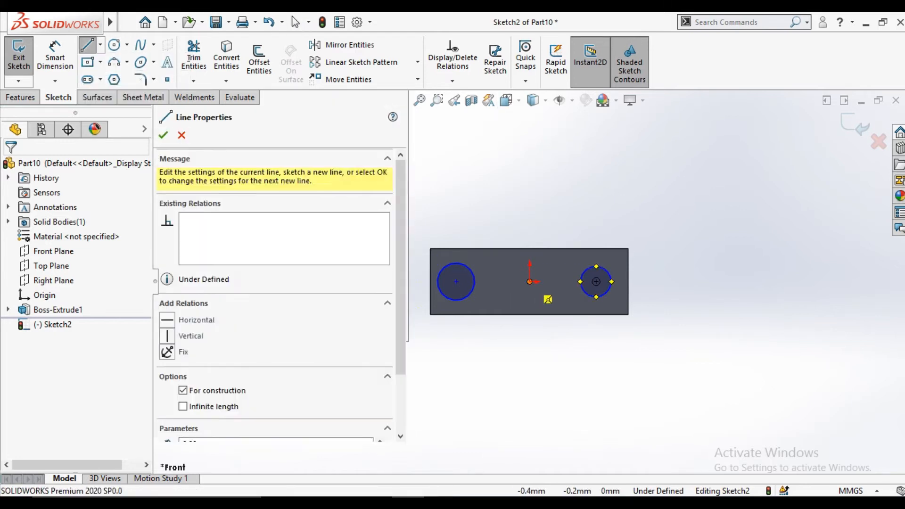
click(530, 198)
right_click(530, 199)
click(582, 198)
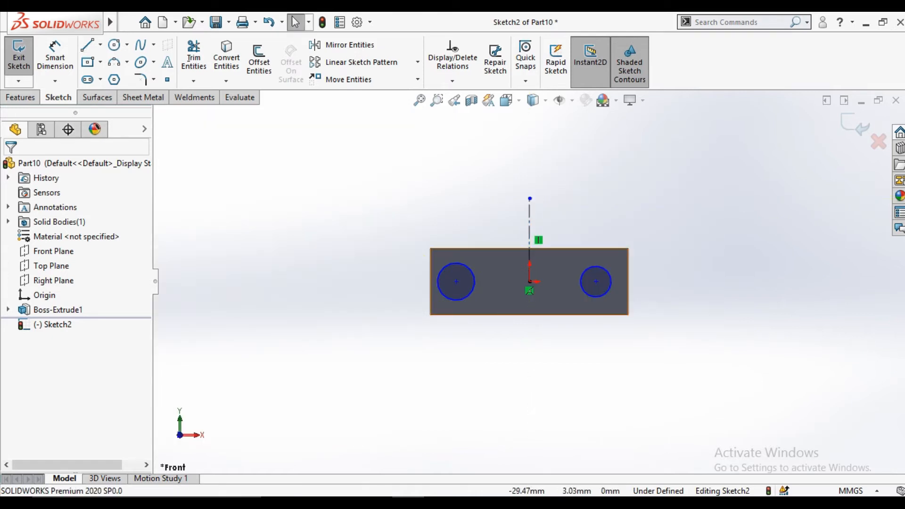
Make the two circle centers symmetric about the vertical centerline.
scroll(459, 274, down, 4)
click(451, 288)
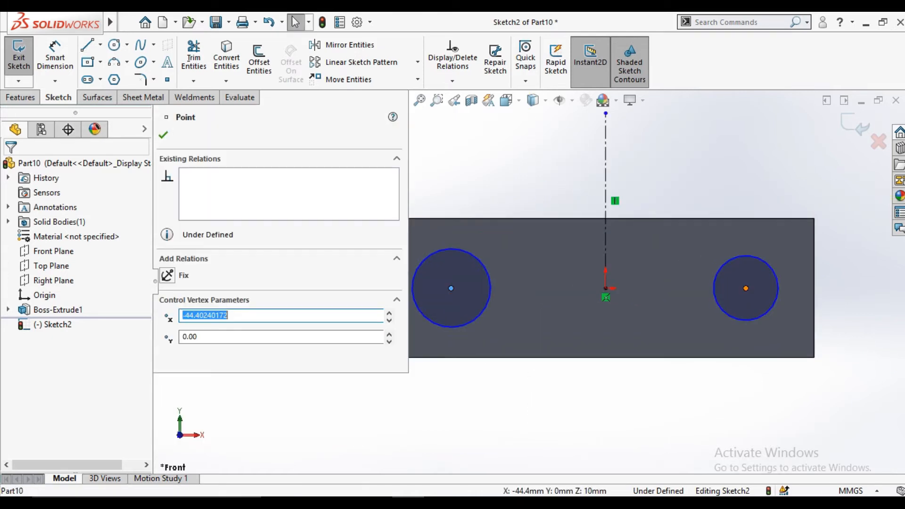
ctrl+click(745, 288)
ctrl+click(605, 245)
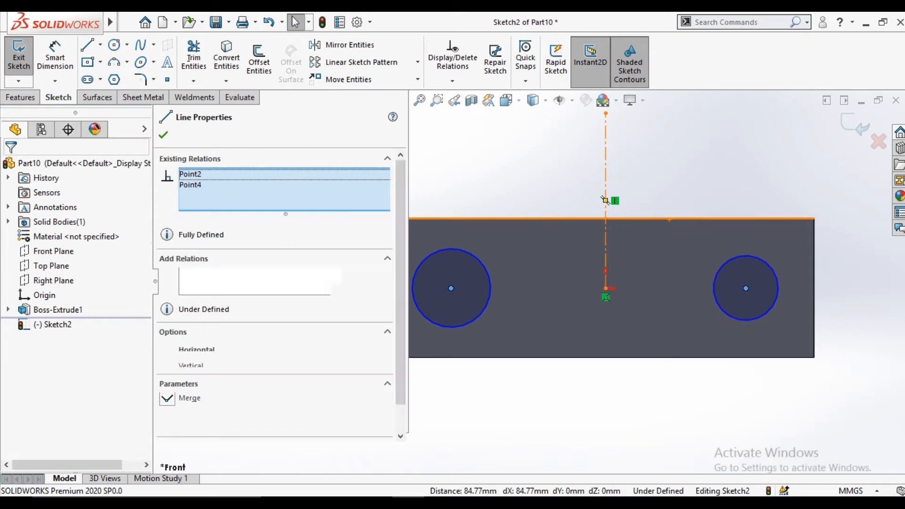
click(167, 350)
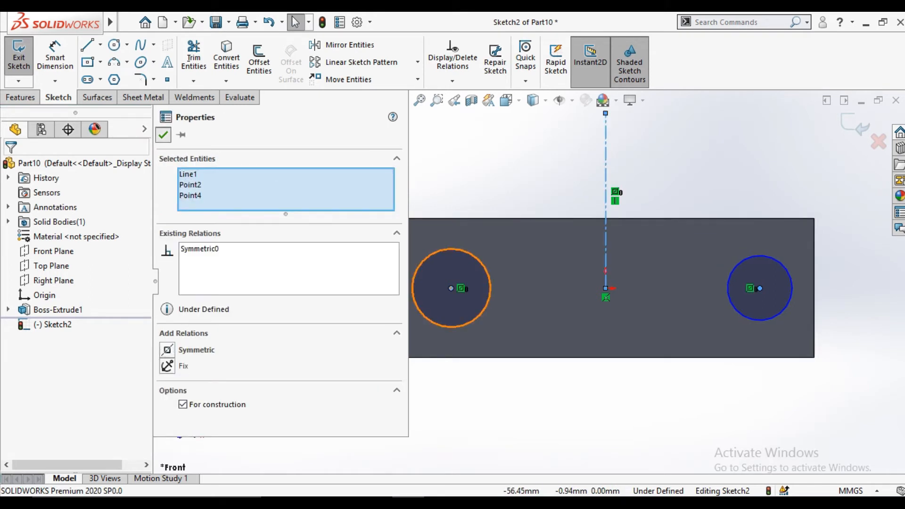
key(Escape)
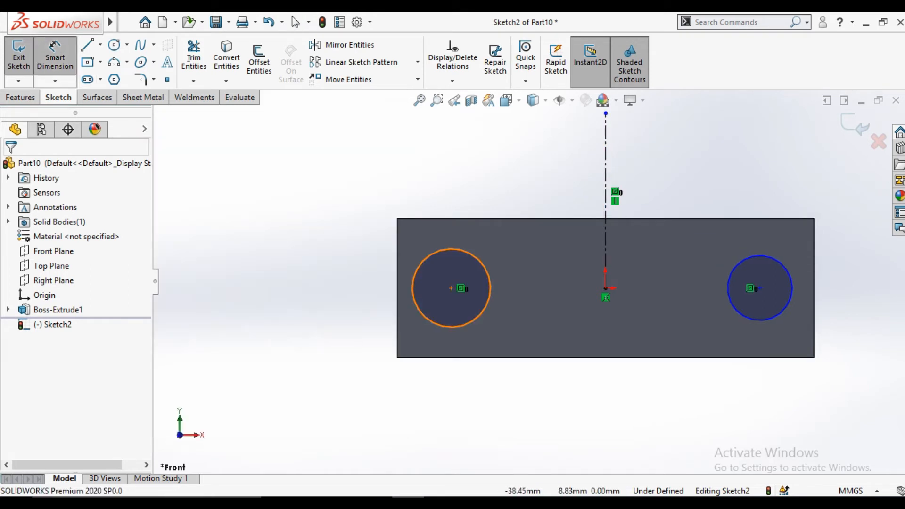
Dimension both circles with a diameter of 20 mm.
click(490, 283)
click(474, 135)
text(20)
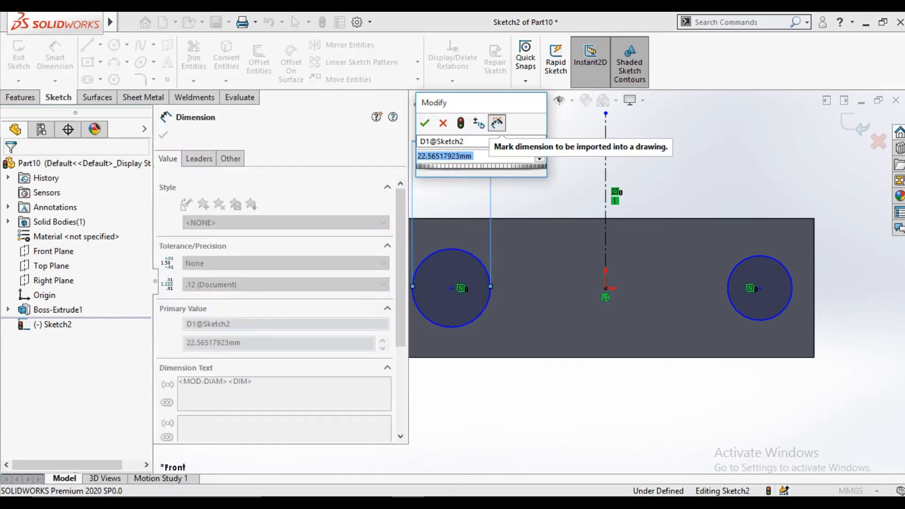
key(Return)
click(792, 283)
click(763, 163)
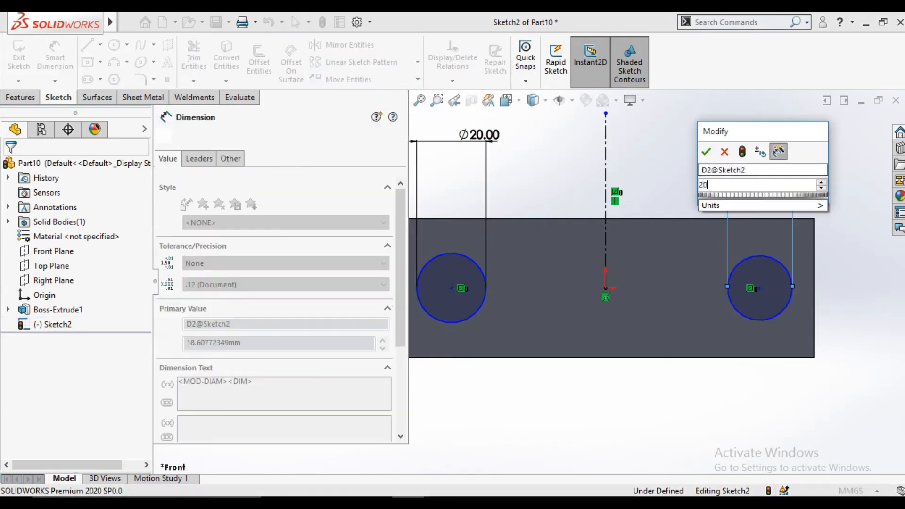
text(20)
key(Return)
key(Escape)
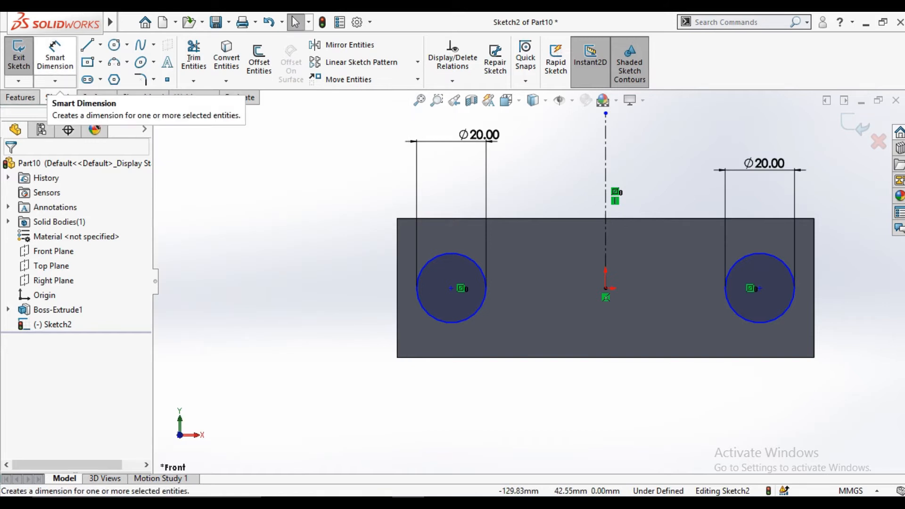
click(55, 58)
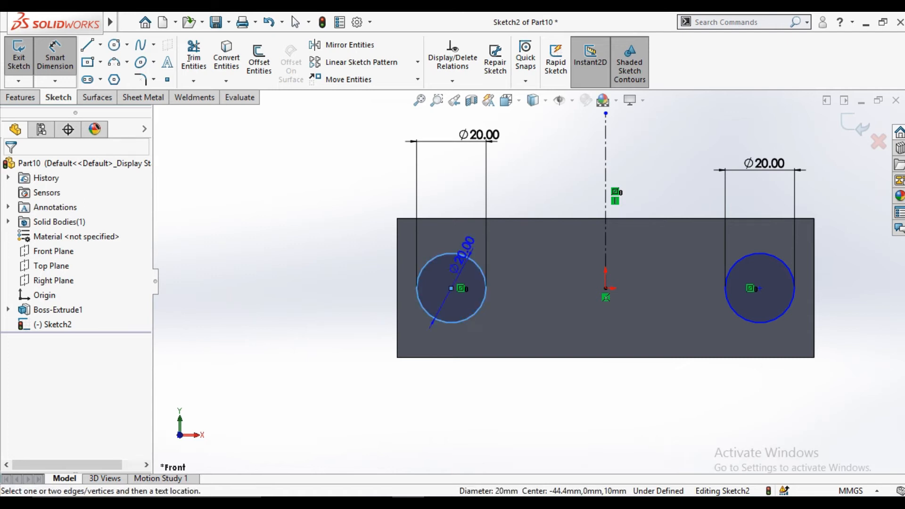
click(533, 166)
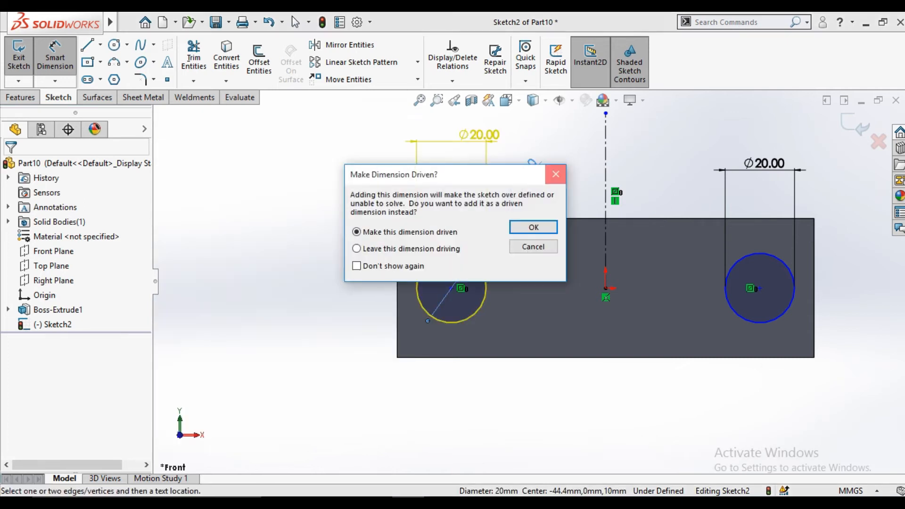
key(Return)
key(Escape)
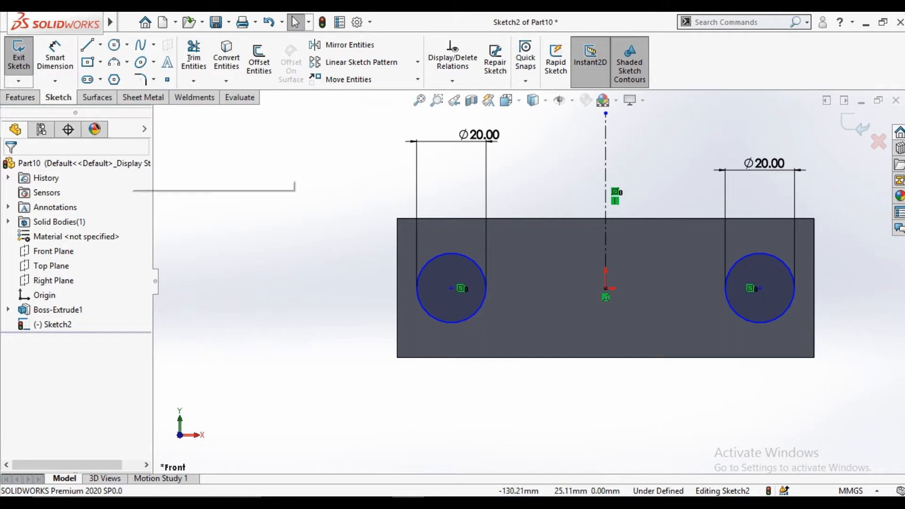
Dimension the horizontal distance between the two circle centers as 90 mm.
key(Return)
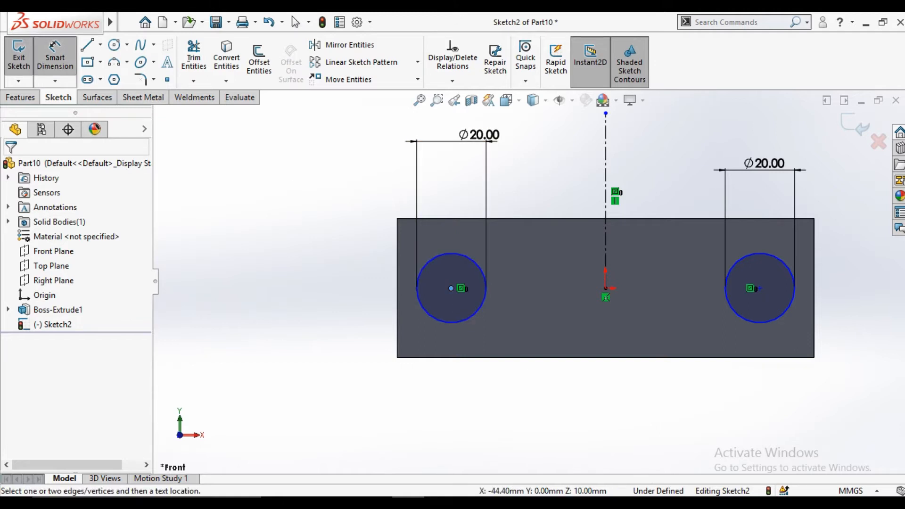
click(452, 288)
click(651, 396)
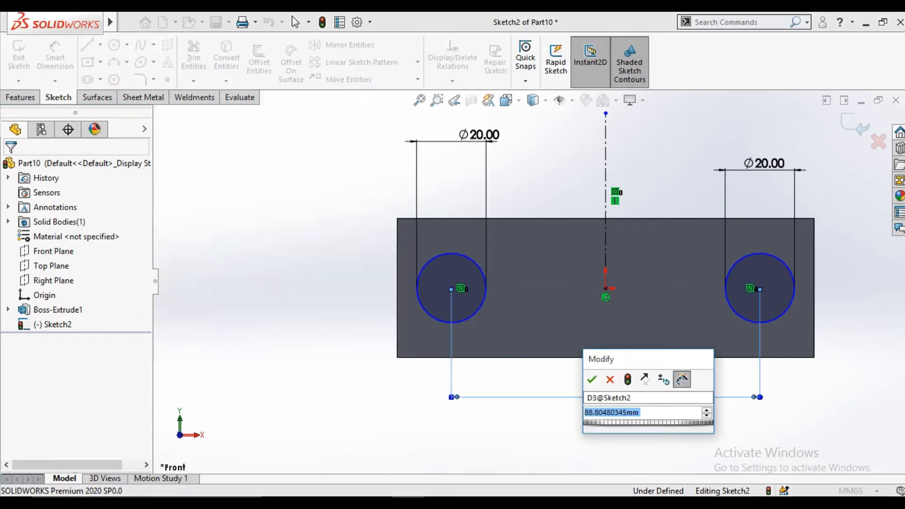
text(90)
key(Return)
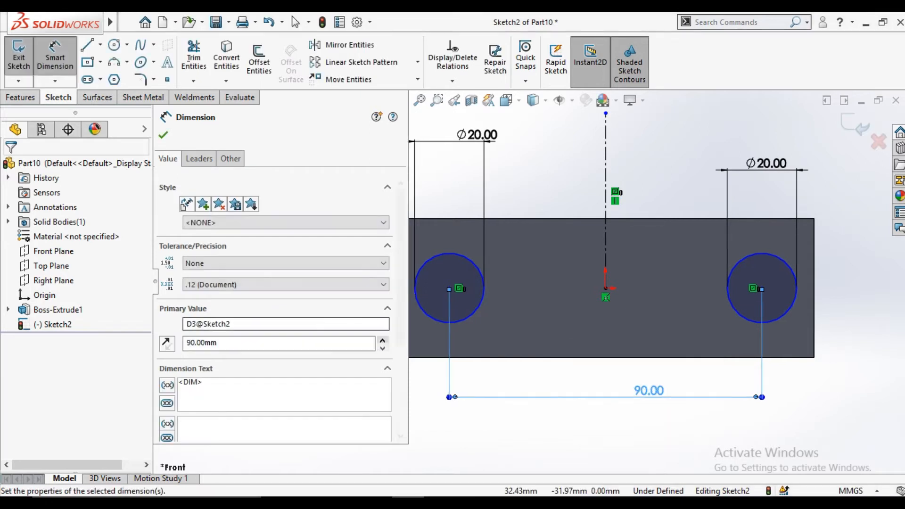
click(163, 135)
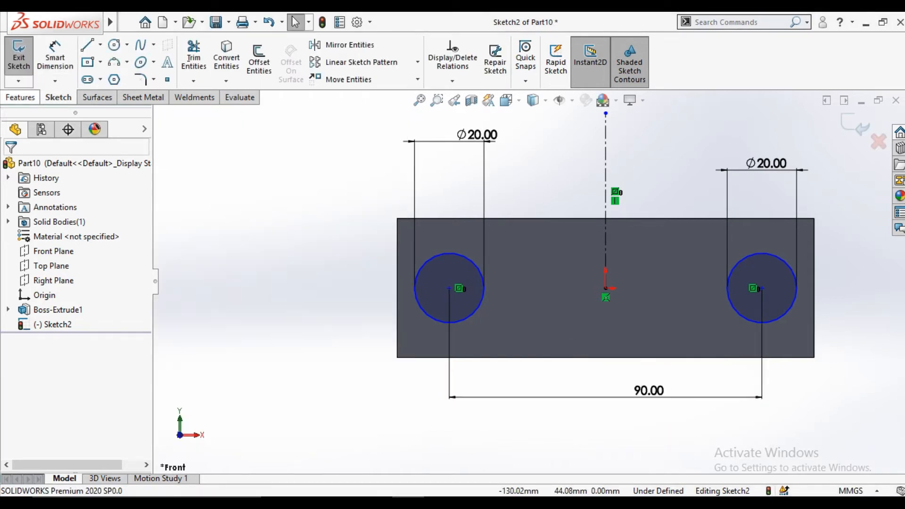
Cut both 20 mm circles through the plate with an Extruded Cut.
click(20, 97)
click(203, 61)
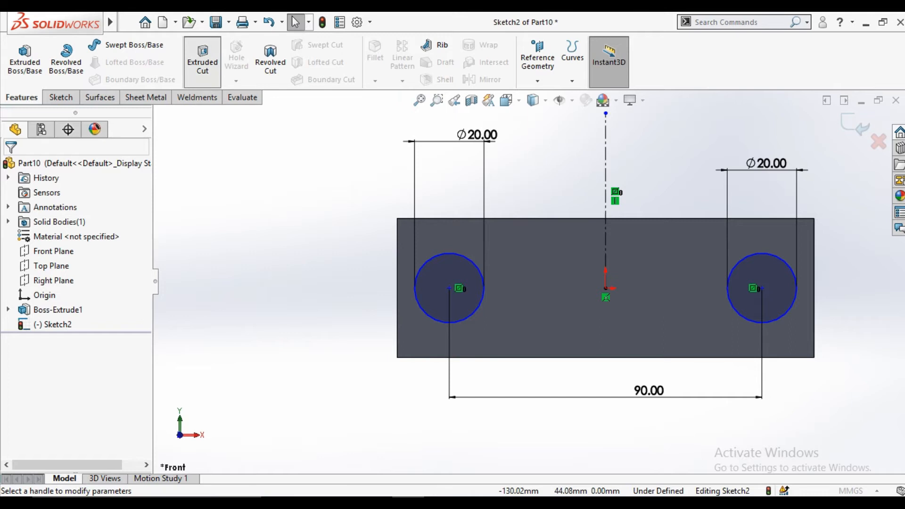
key(Return)
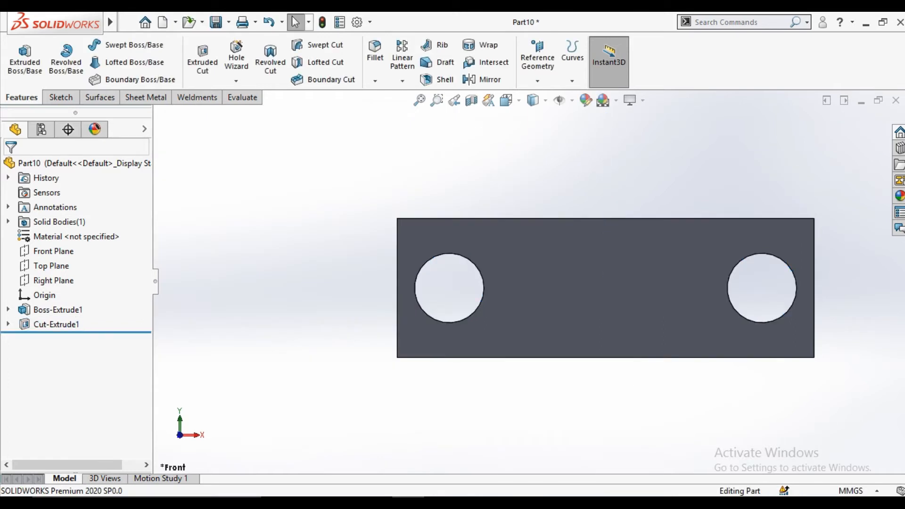
scroll(530, 283, up, 3)
middle_drag(530, 283, 509, 239)
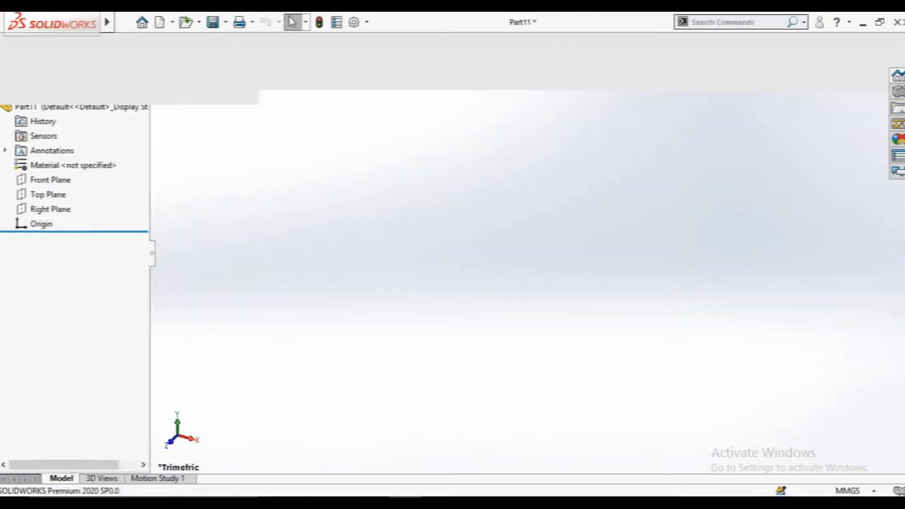
Start a sketch on the Front Plane of the new part and draw a circle about 73 mm in diameter centred on the origin.
click(53, 237)
click(66, 212)
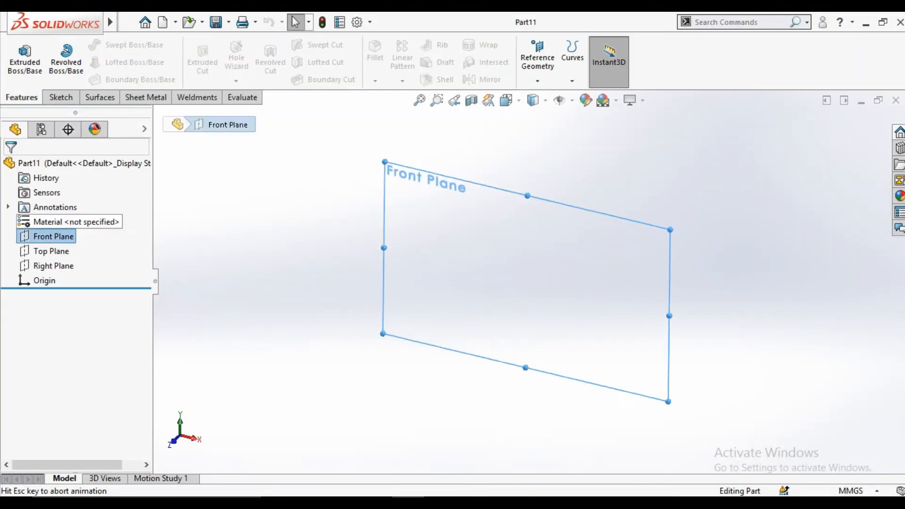
click(114, 45)
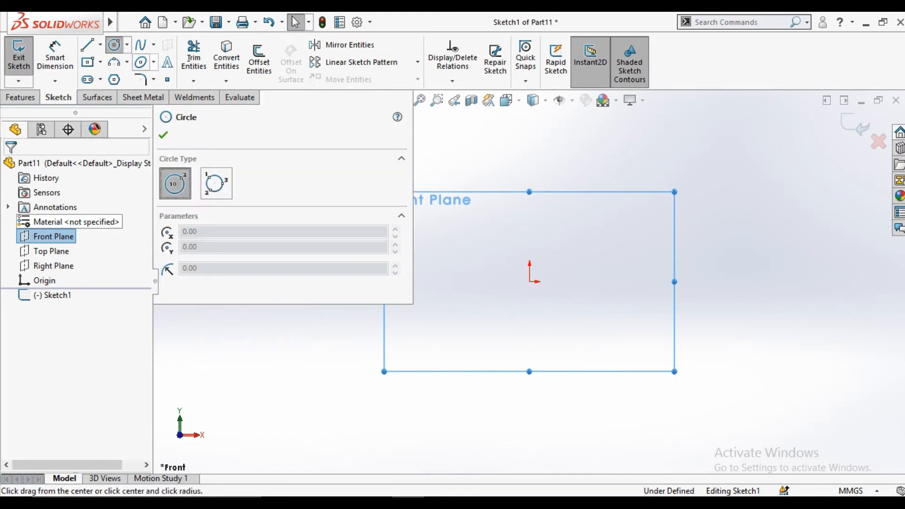
drag(530, 281, 475, 259)
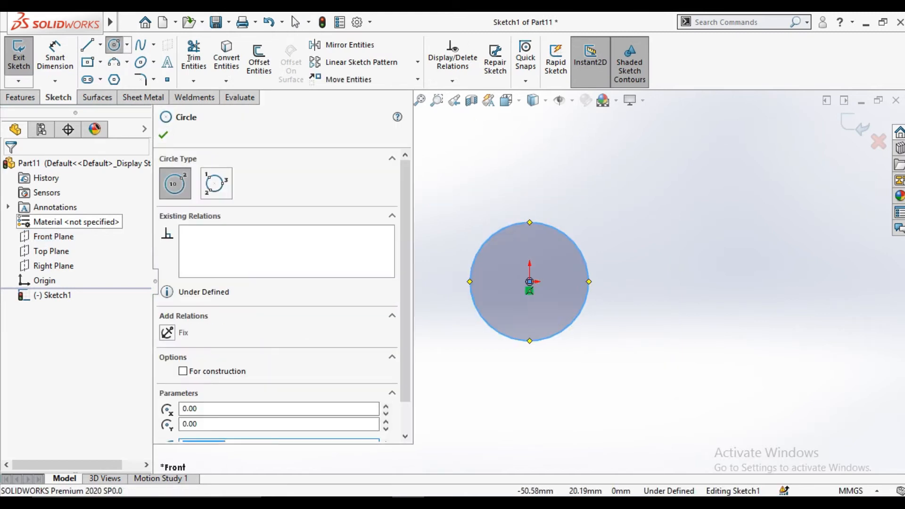
Dimension the circle with a diameter of 20 mm.
click(55, 57)
click(549, 225)
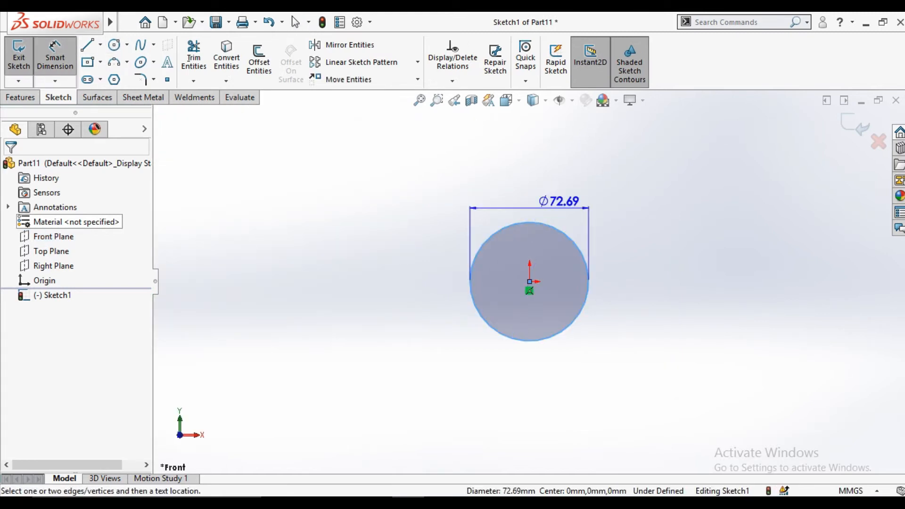
click(562, 190)
text(20)
key(Return)
key(Escape)
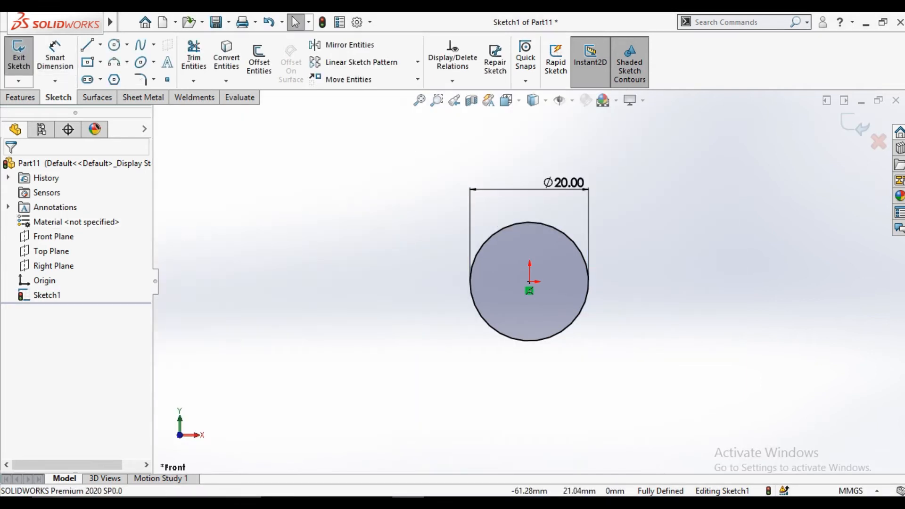
Extrude the 20 mm circle as a blind boss 10 mm deep.
click(20, 97)
click(25, 57)
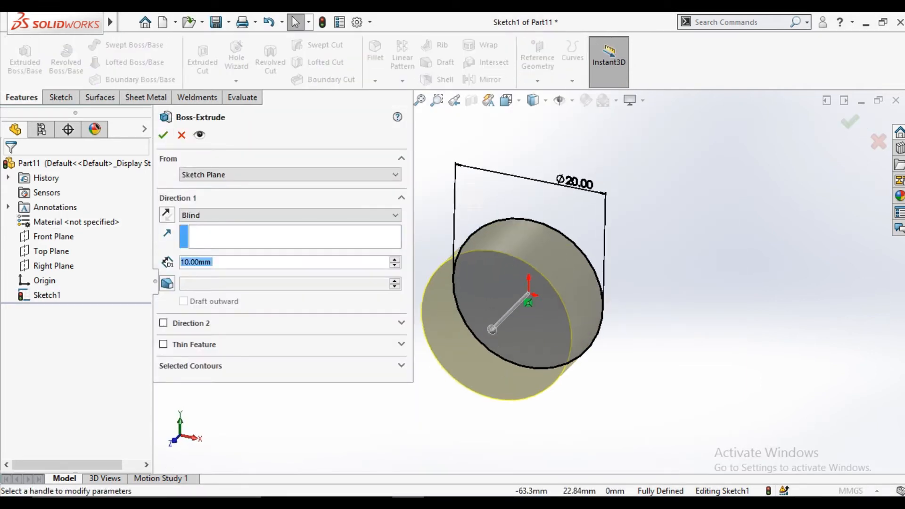
click(163, 135)
Start a sketch on the cylinder's front face and draw a concentric circle about 26 mm in diameter.
click(471, 330)
click(510, 290)
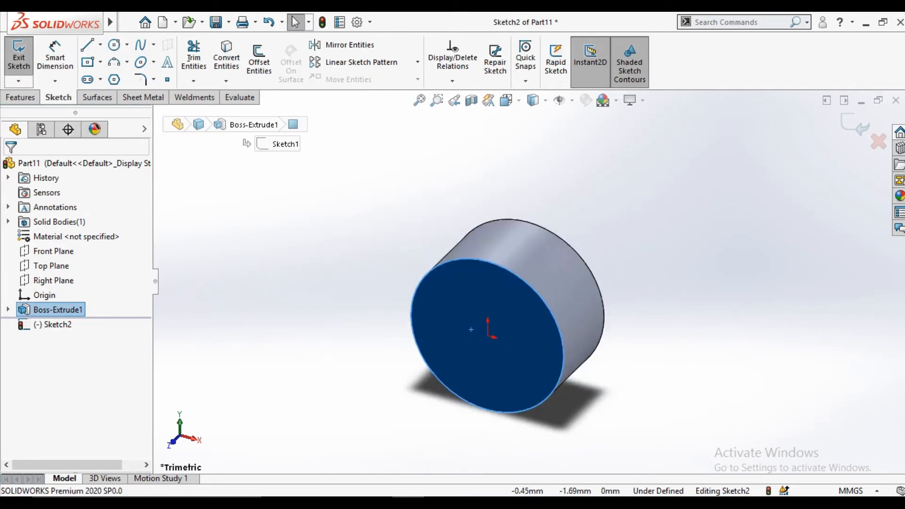
click(114, 45)
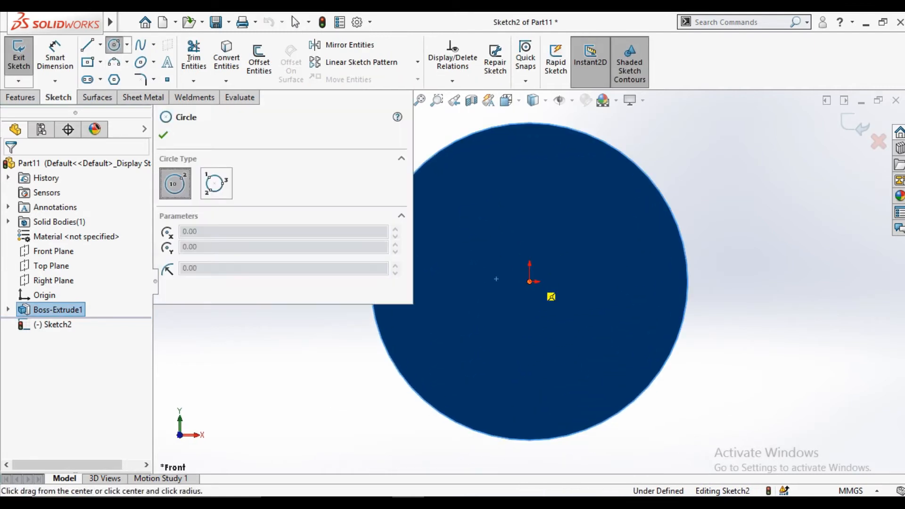
click(530, 282)
click(163, 135)
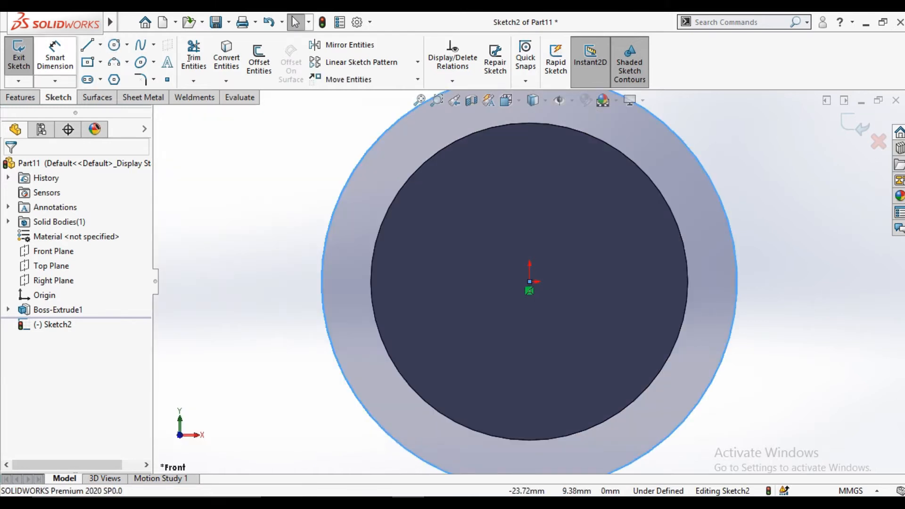
Dimension the circle around the cylinder with a diameter of 30 mm.
click(56, 56)
scroll(679, 184, up, 2)
click(537, 426)
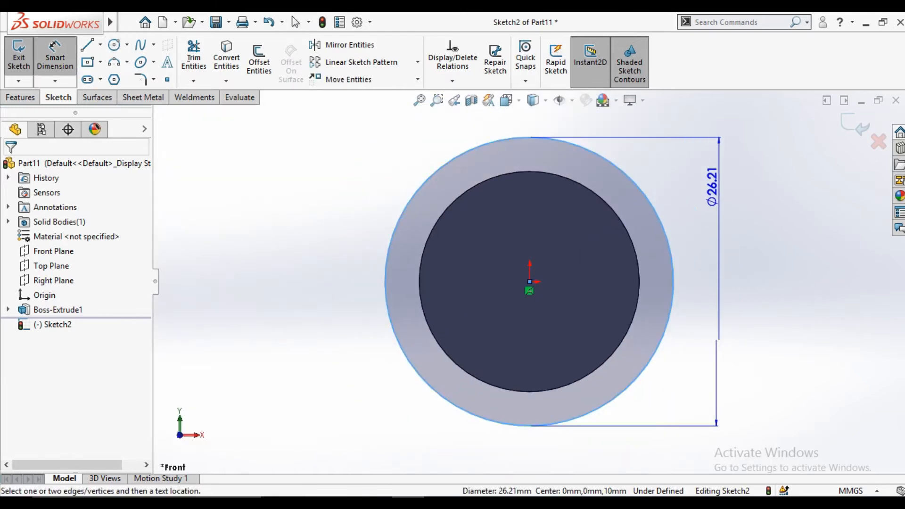
click(726, 174)
text(30)
key(Return)
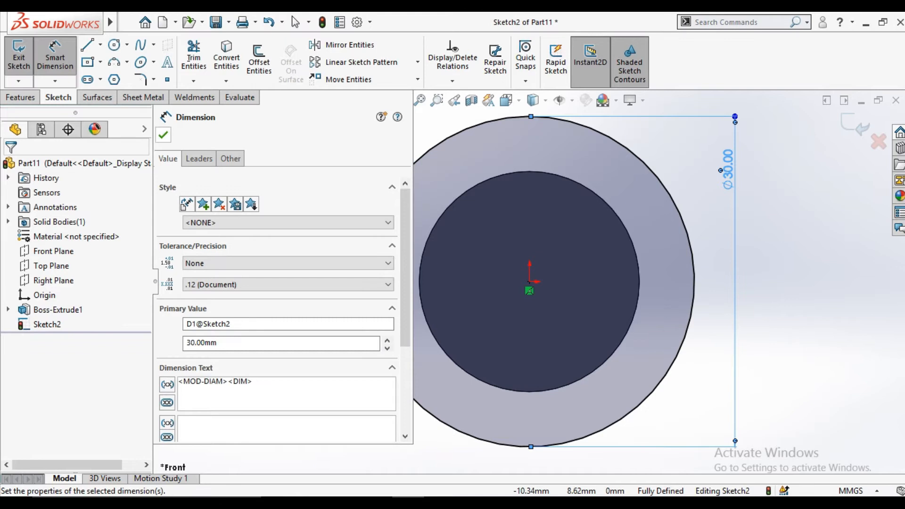
click(163, 135)
Extrude the 30 mm circle 10 mm away from the first cylinder, merged with it.
click(20, 98)
click(24, 59)
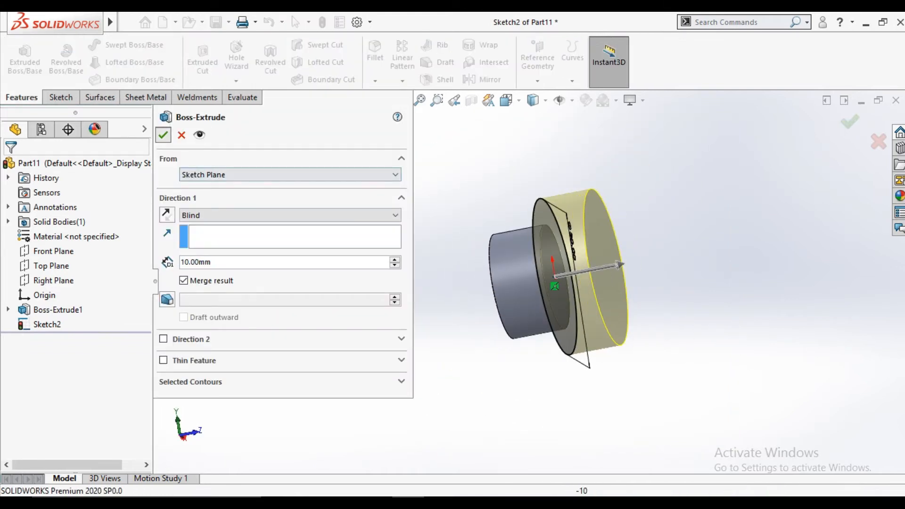
click(163, 134)
Start a sketch on the flange's outer face and draw a circle about 15 mm in diameter centred on the origin.
click(453, 203)
middle_drag(679, 262, 627, 264)
click(628, 264)
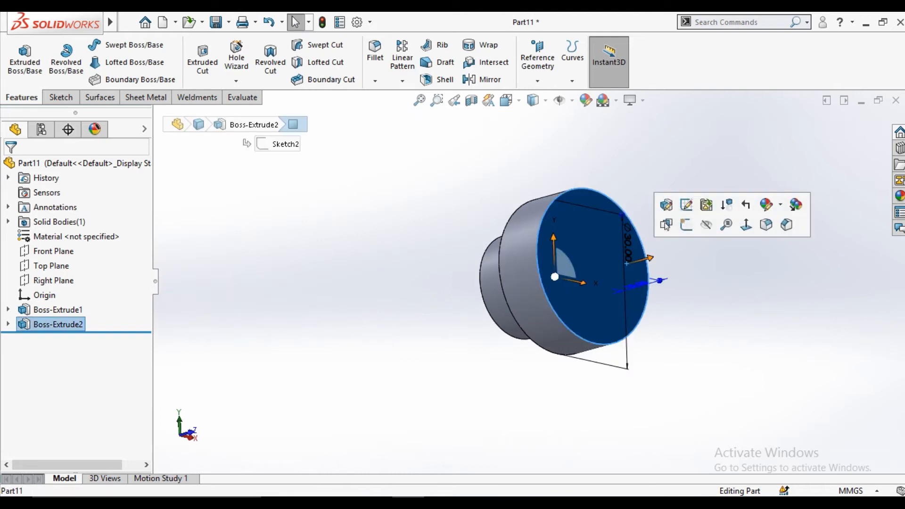
click(687, 225)
click(506, 101)
click(462, 307)
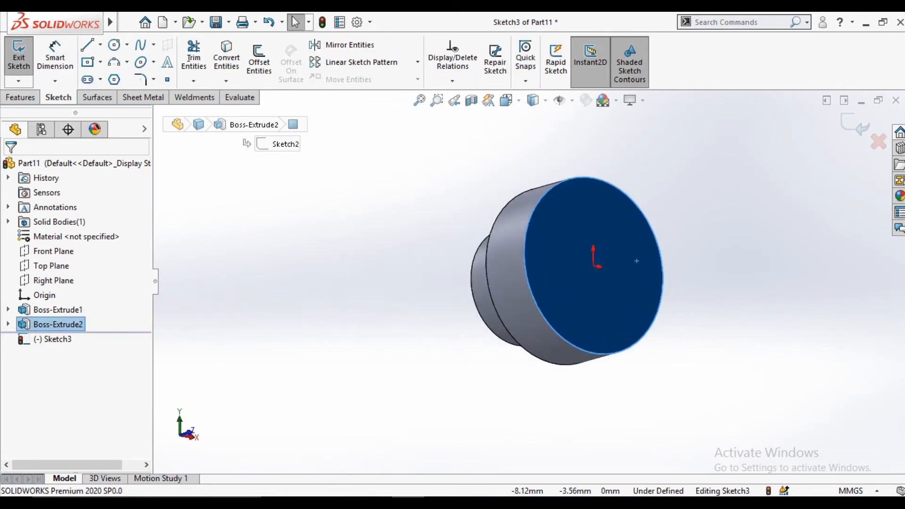
click(114, 46)
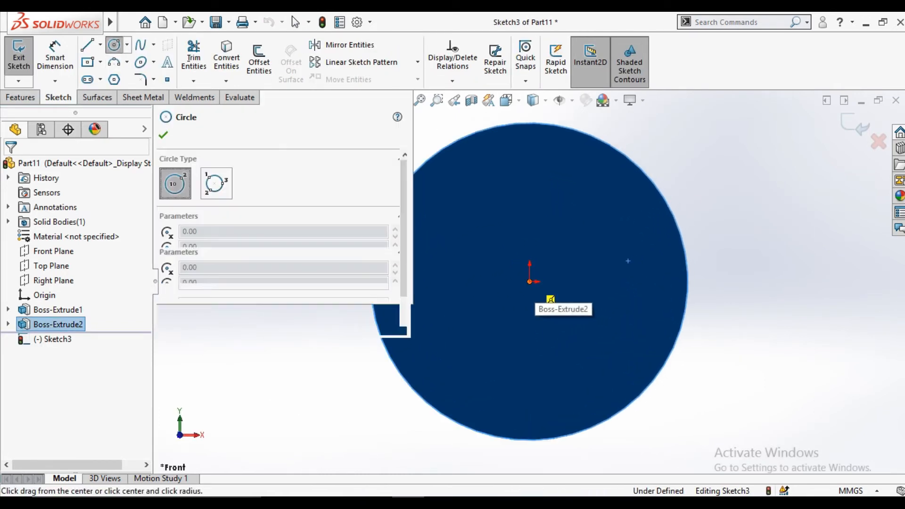
drag(530, 282, 462, 244)
click(163, 135)
Dimension the circle on the flange face with a diameter of 25 mm.
click(55, 57)
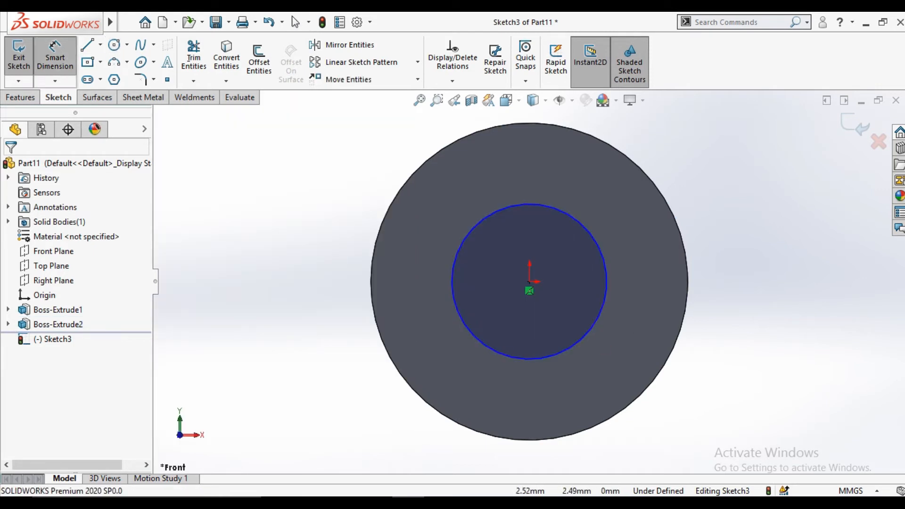
click(602, 251)
click(755, 184)
text(25)
key(Return)
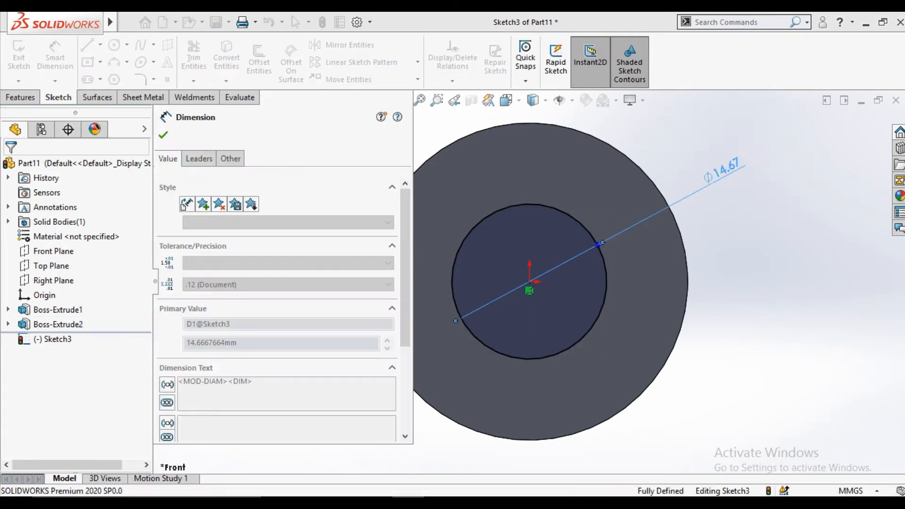
click(163, 135)
Extrude the 25 mm circle 20 mm outward from the flange, merged with the shaft.
click(20, 97)
click(24, 59)
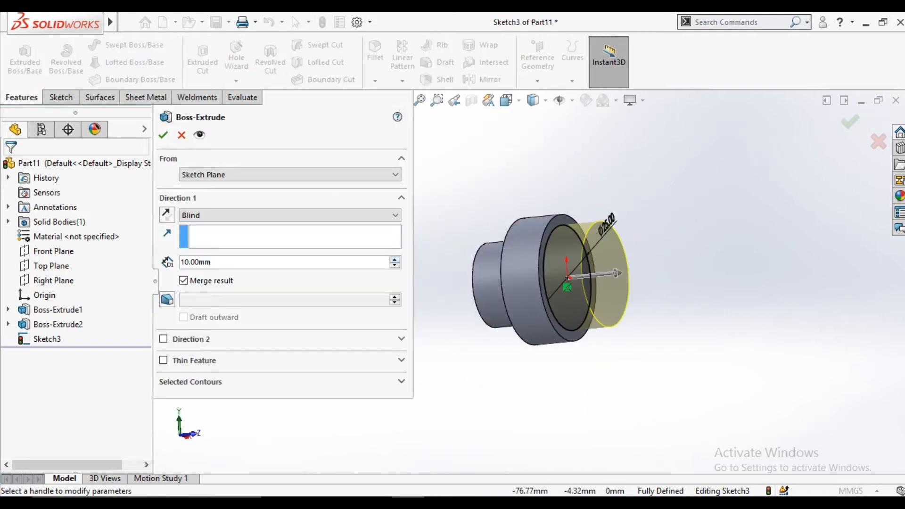
click(394, 259)
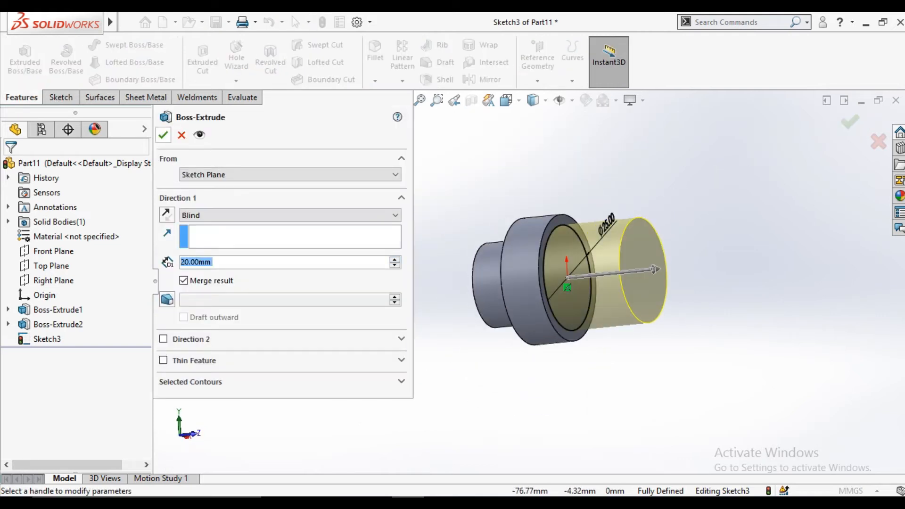
click(163, 135)
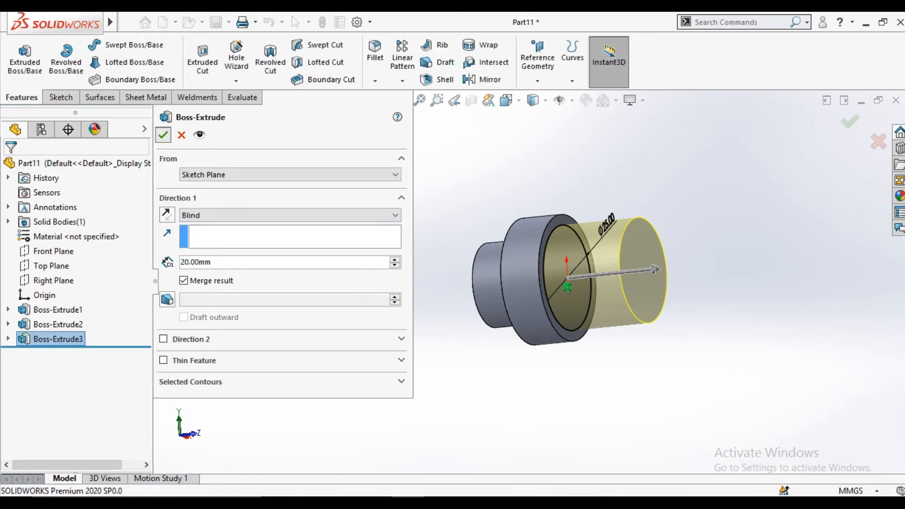
Sketch a small center rectangle on the 25 mm shaft's end face, centred on the lowest point of its circular edge.
mouse_move(646, 302)
middle_down()
mouse_move(599, 252)
mouse_move(604, 280)
middle_up()
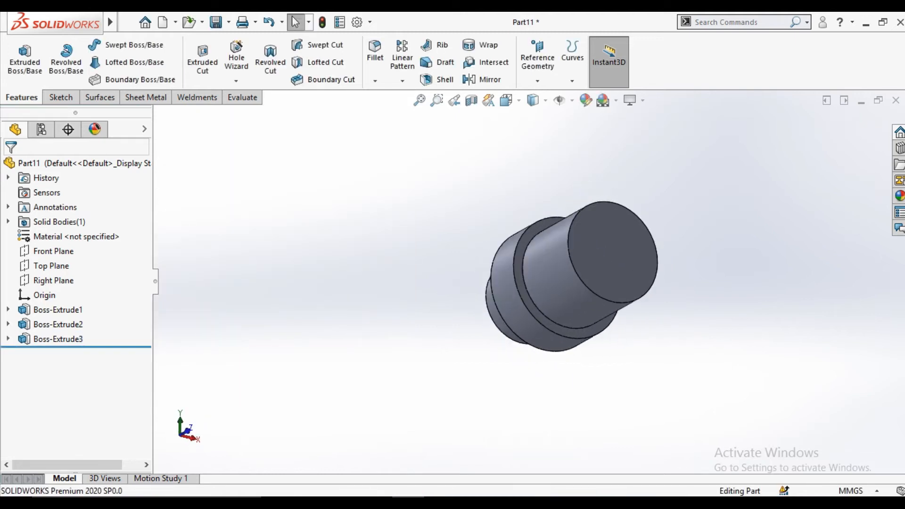
click(627, 271)
click(671, 233)
click(510, 101)
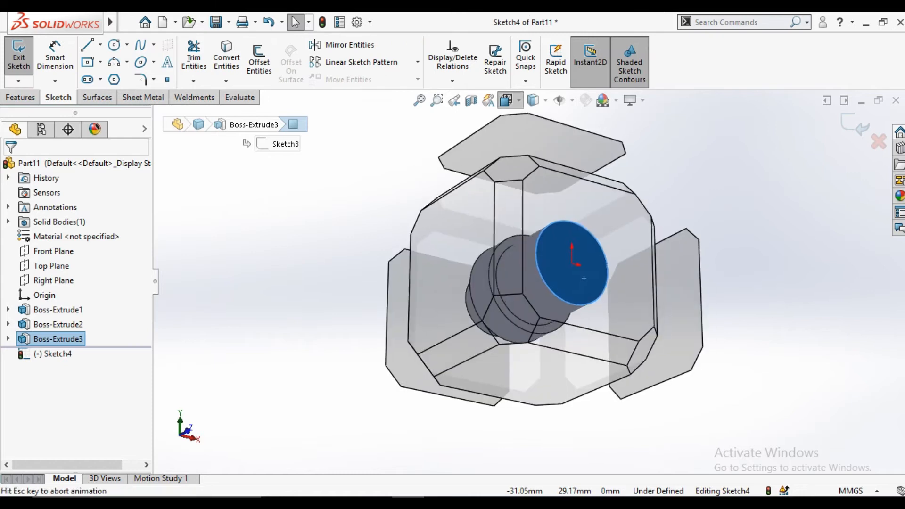
click(583, 151)
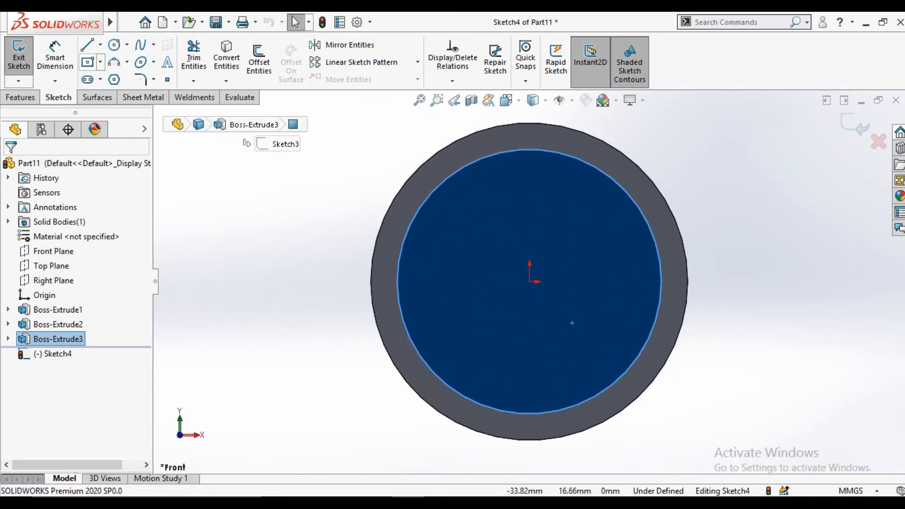
click(88, 62)
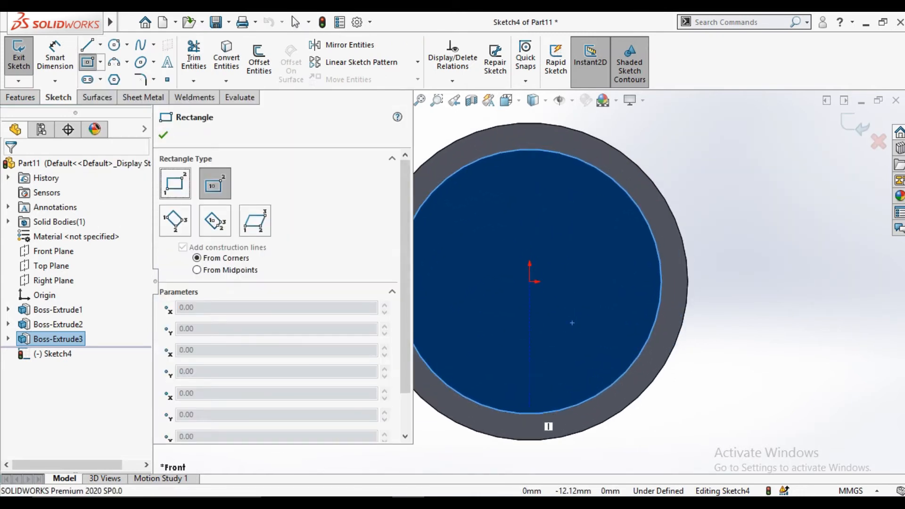
click(529, 414)
click(546, 428)
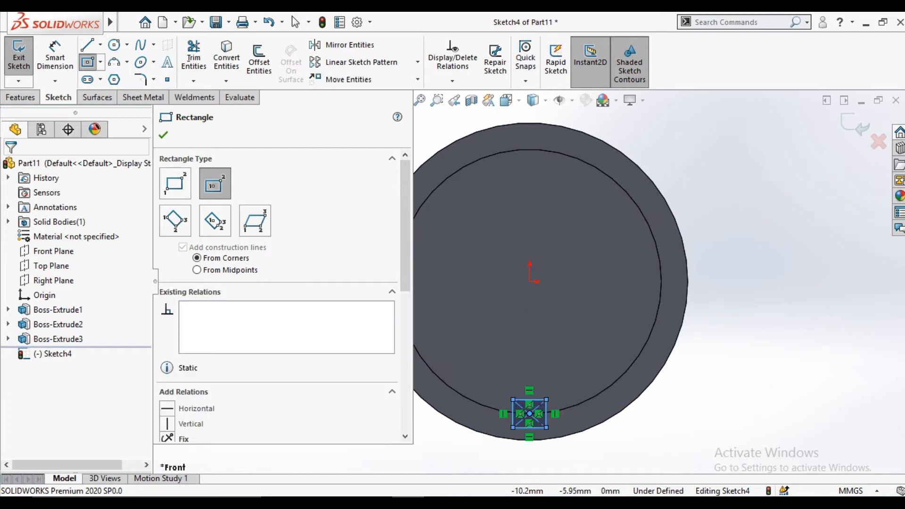
click(163, 135)
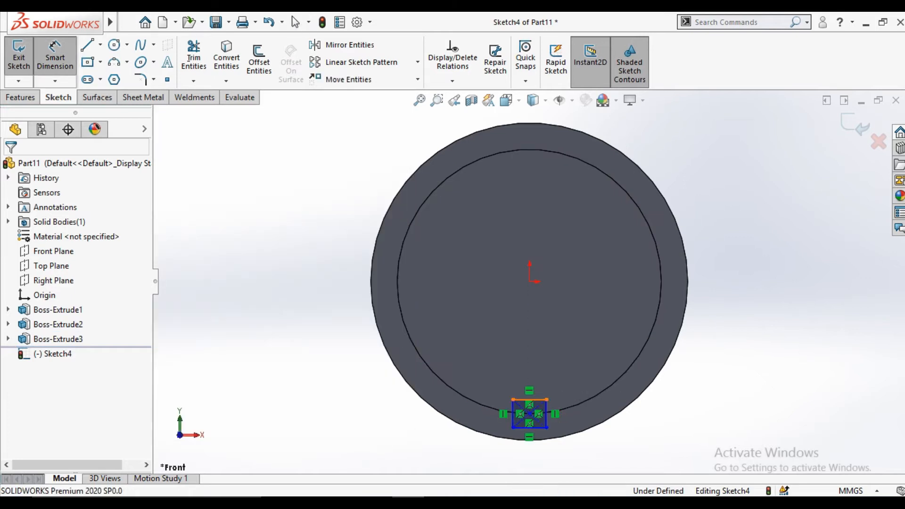
Dimension the rectangle with a width and height of 5 mm each.
click(529, 351)
text(5)
key(Return)
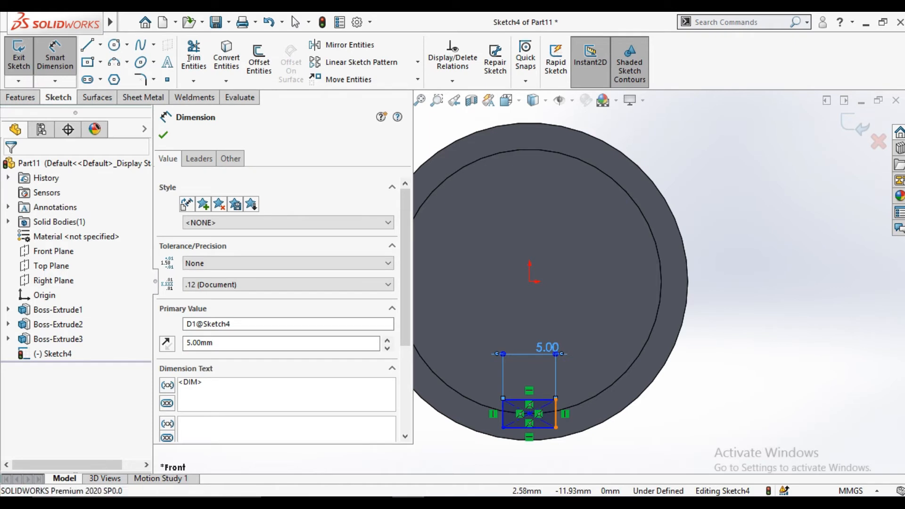
click(556, 414)
click(683, 415)
text(5)
key(Return)
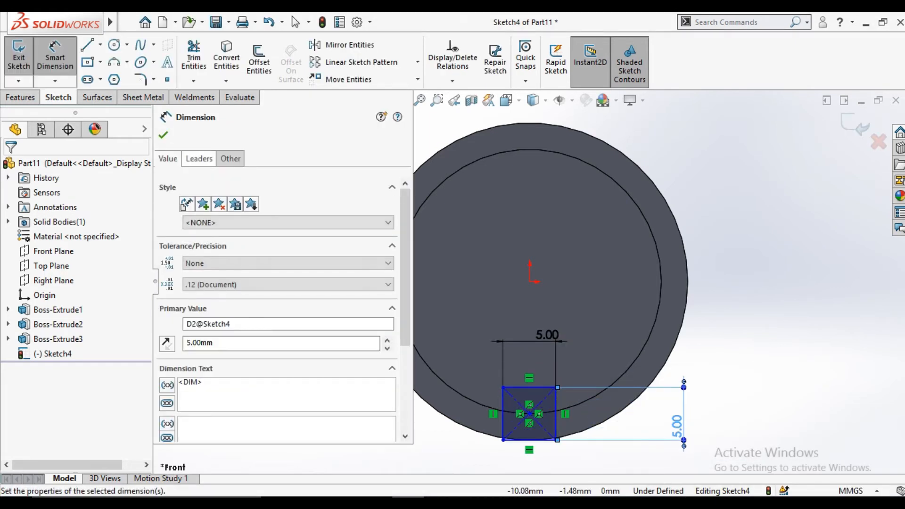
key(Escape)
Cut the 5 mm square keyway along the shaft with an Extruded Cut ending Up To Surface at the flange's shoulder face.
click(22, 97)
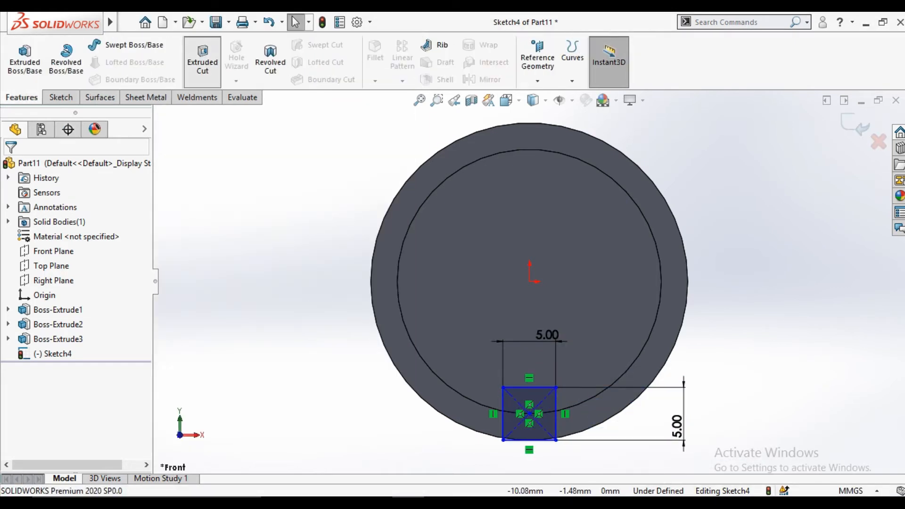
click(202, 62)
click(283, 215)
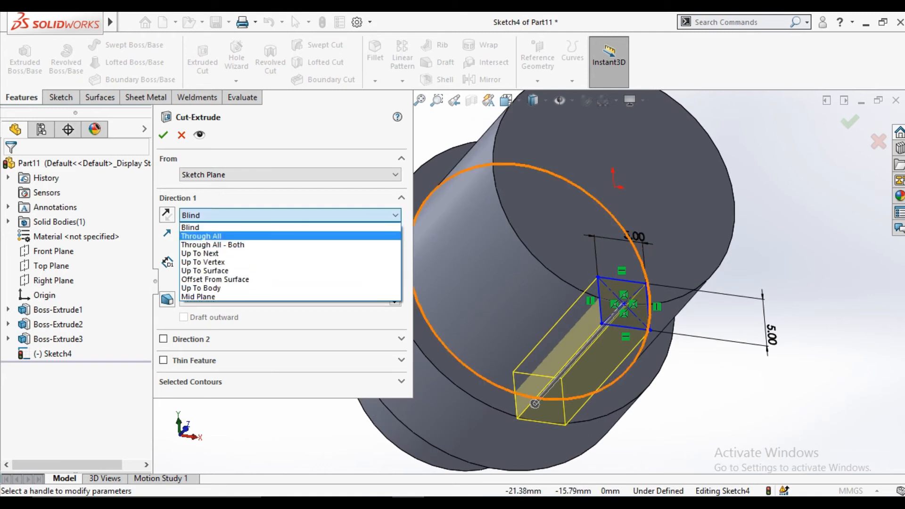
click(205, 271)
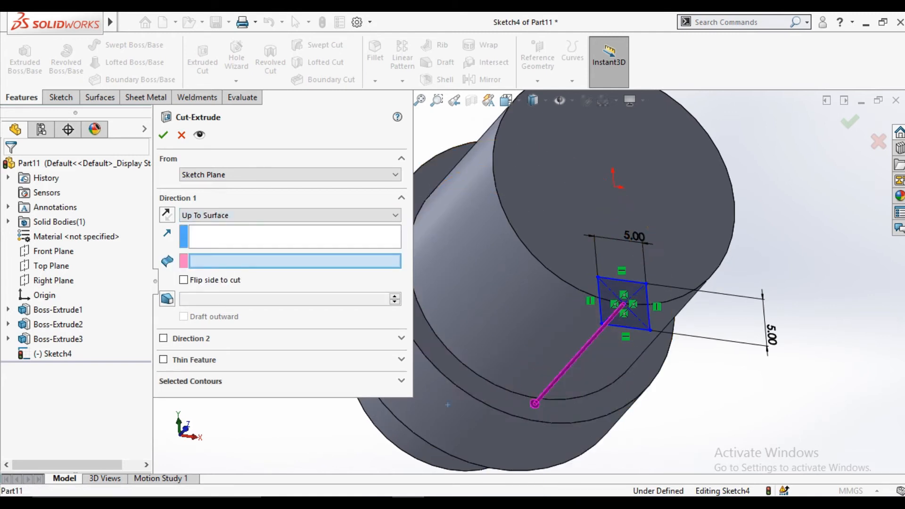
click(465, 381)
click(163, 135)
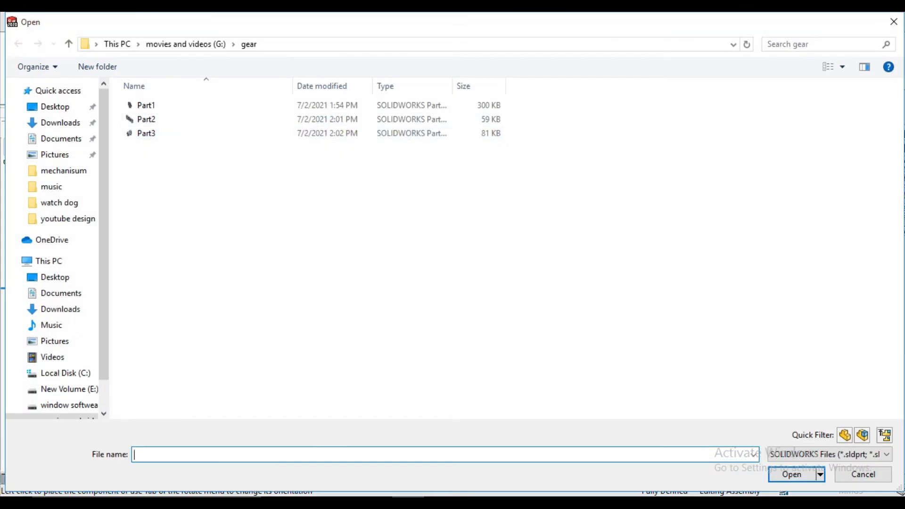
Insert the two-hole plate Part2 at the assembly origin, with the file browser showing large icons.
click(842, 67)
drag(807, 138, 806, 39)
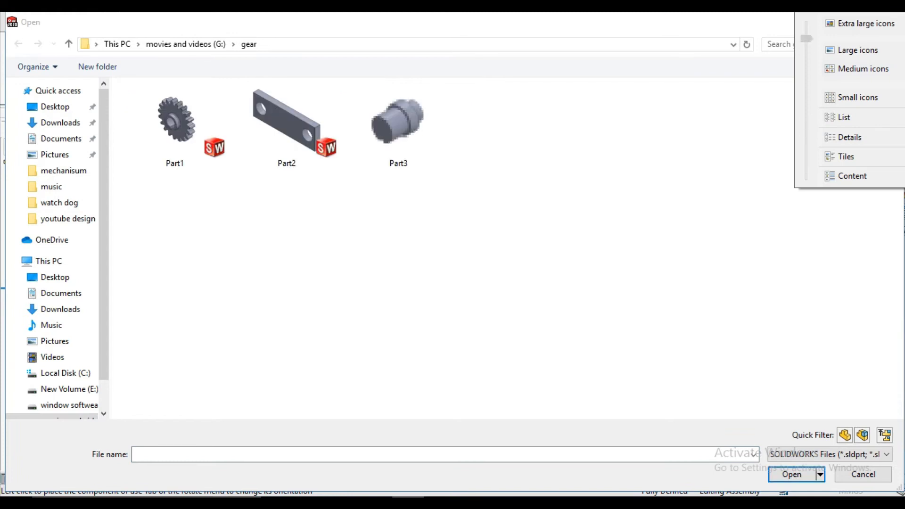
double_click(287, 125)
click(163, 135)
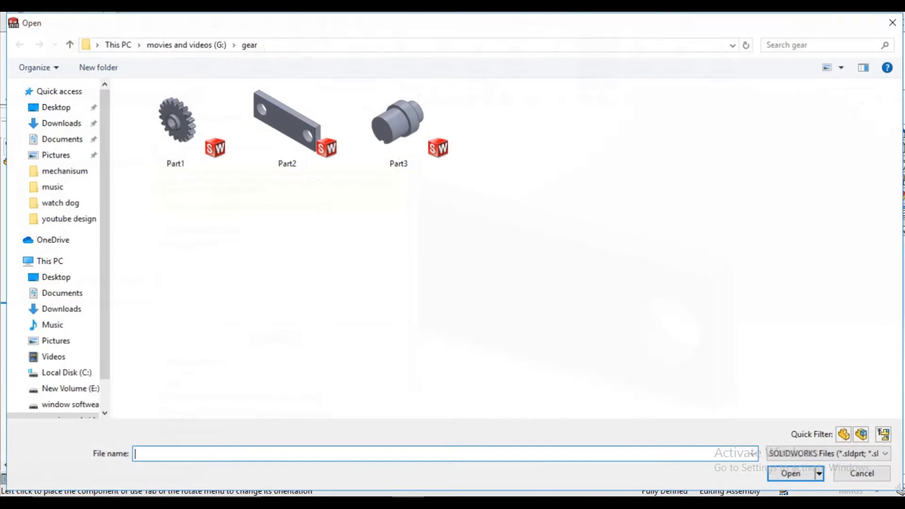
Insert two copies of the stepped shaft Part3 in front of the plate.
double_click(398, 123)
click(516, 237)
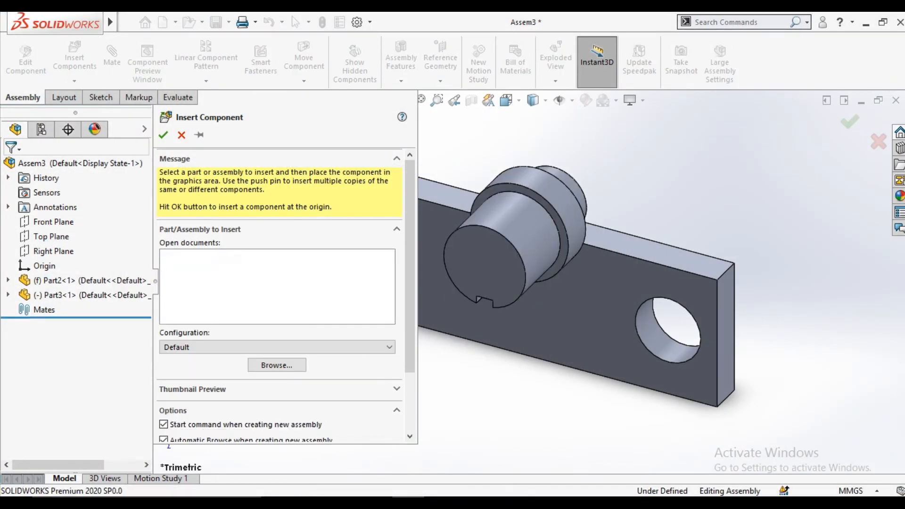
click(75, 57)
double_click(399, 124)
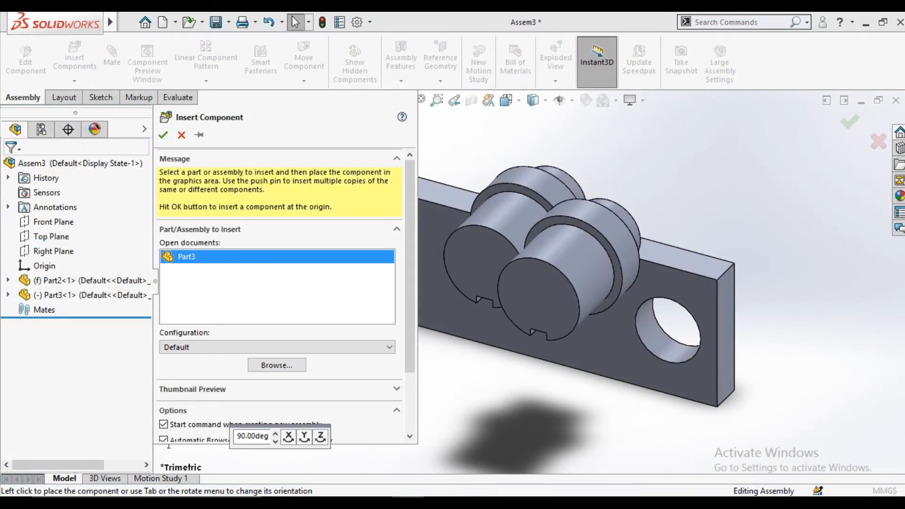
click(163, 135)
Mate the first shaft concentric with the plate's left 30 mm hole.
click(112, 57)
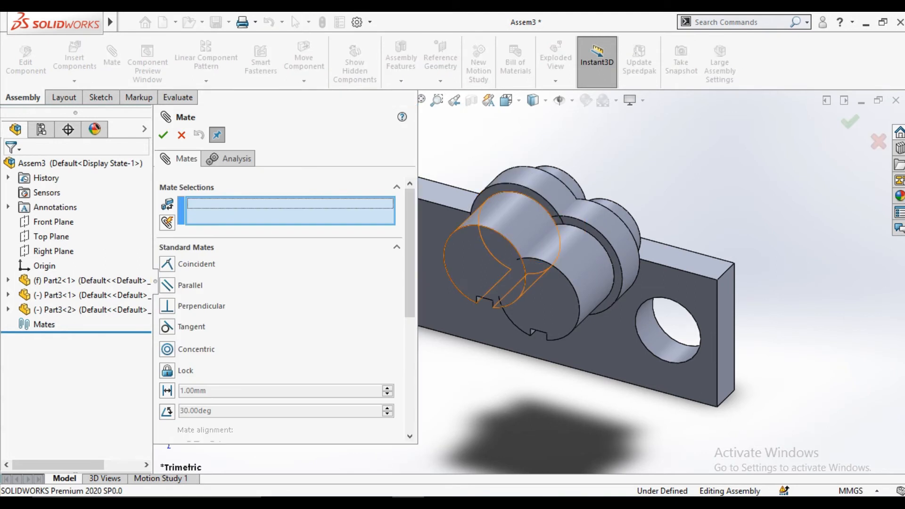
click(512, 178)
scroll(504, 207, up, 3)
scroll(447, 273, down, 3)
click(447, 276)
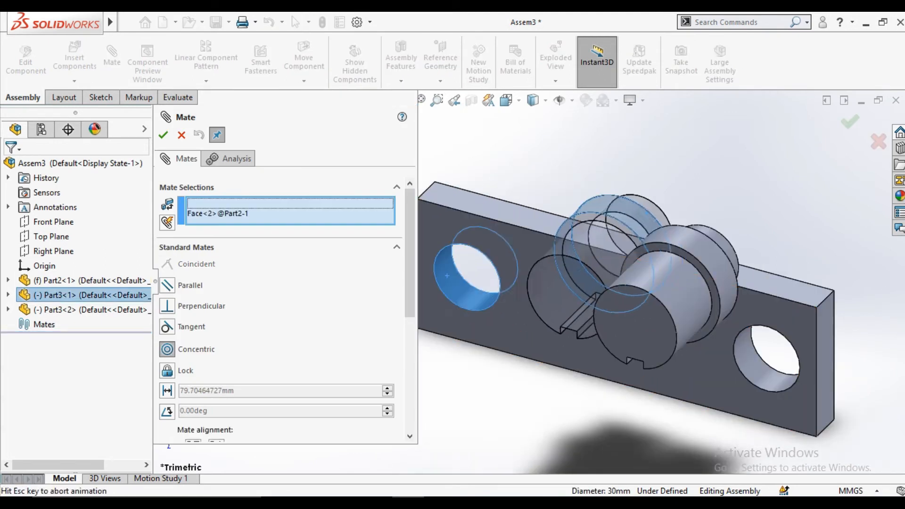
click(737, 307)
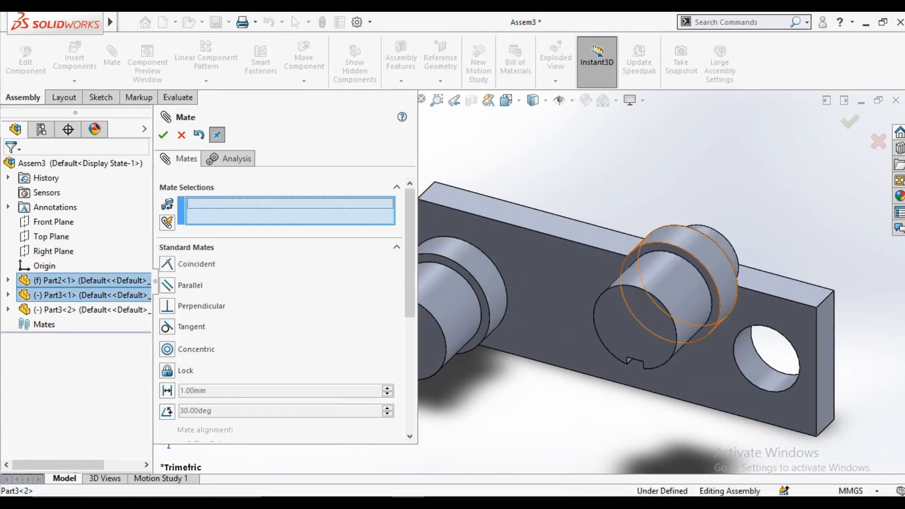
Mate the second shaft concentric with the plate's right 30 mm hole.
click(674, 283)
click(766, 353)
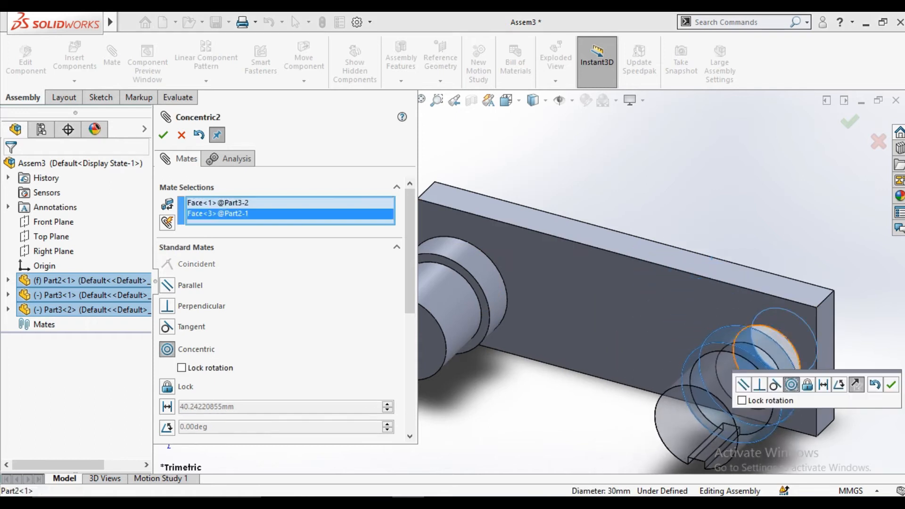
click(892, 385)
Mate the first shaft's hole-side end face coincident with the back face of the plate.
middle_drag(736, 292, 651, 295)
middle_drag(703, 250, 646, 236)
click(674, 217)
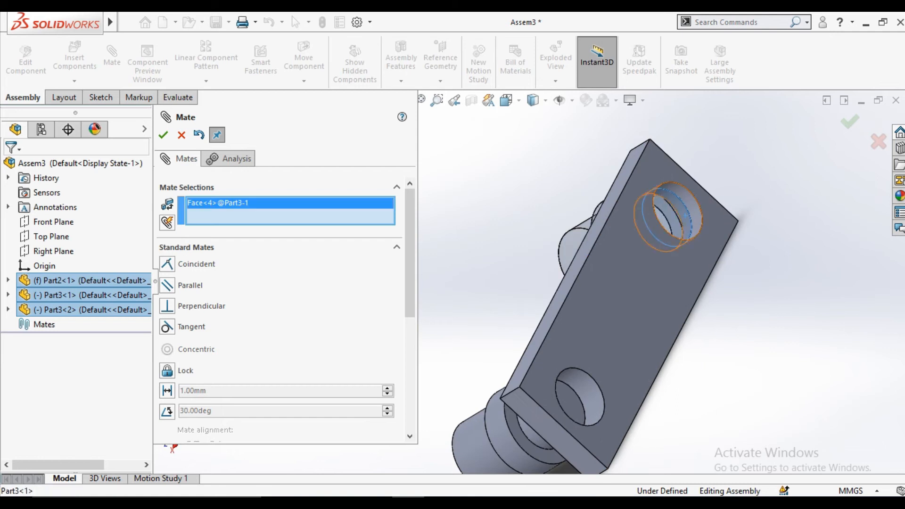
click(672, 250)
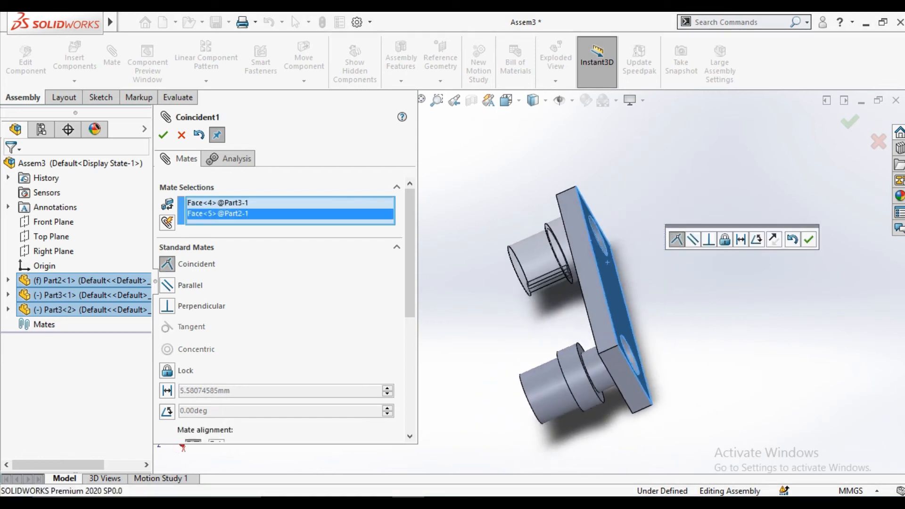
click(809, 240)
Mate the second shaft's hole-side end face coincident with the plate's back face and finish mating.
middle_drag(735, 293, 646, 306)
click(549, 372)
click(581, 327)
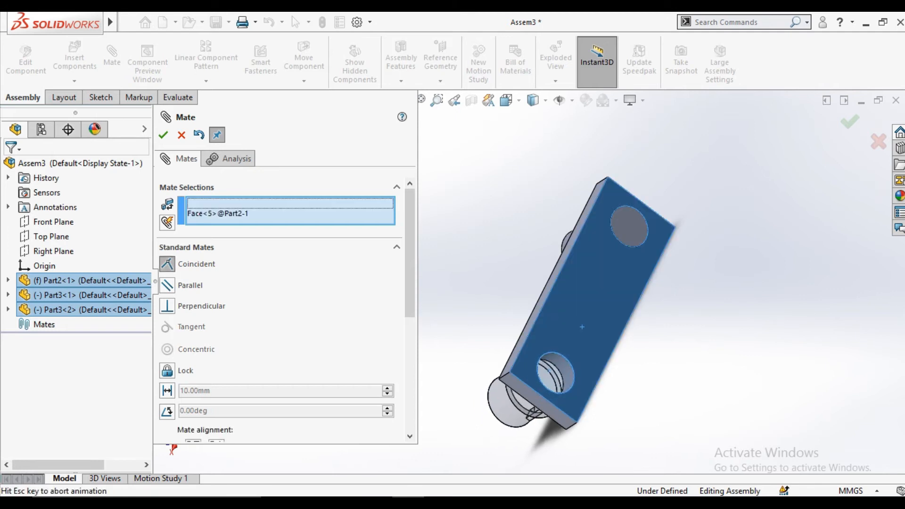
click(865, 326)
scroll(519, 306, up, 3)
middle_drag(518, 307, 613, 278)
click(163, 135)
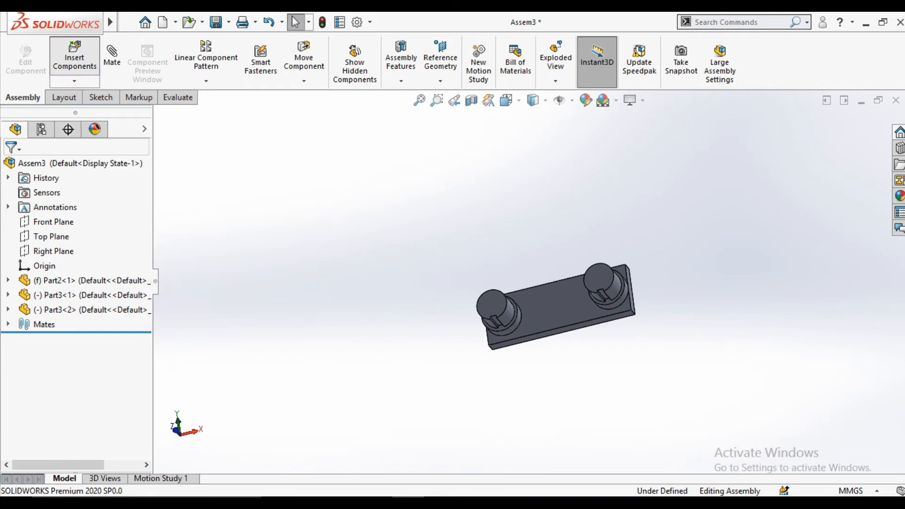
Insert two copies of the spur gear Part1 above the plate and shafts.
click(74, 57)
double_click(179, 125)
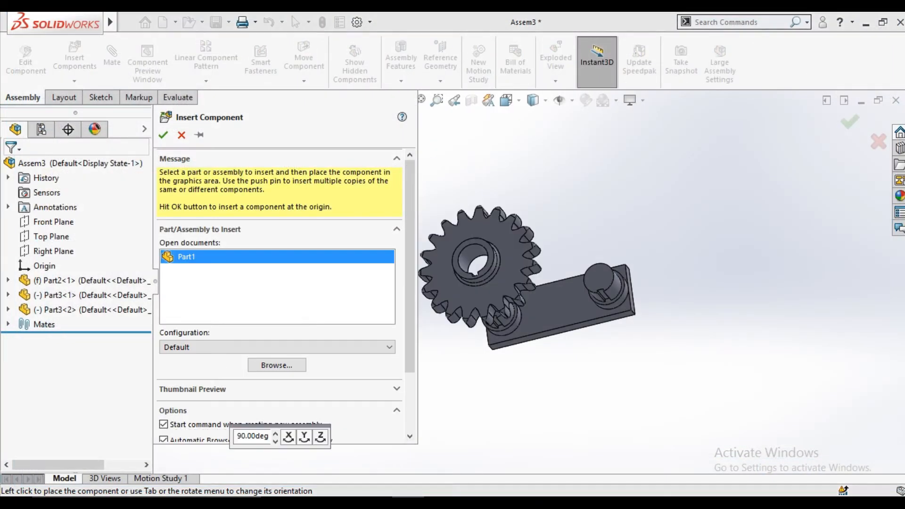
click(481, 267)
click(74, 58)
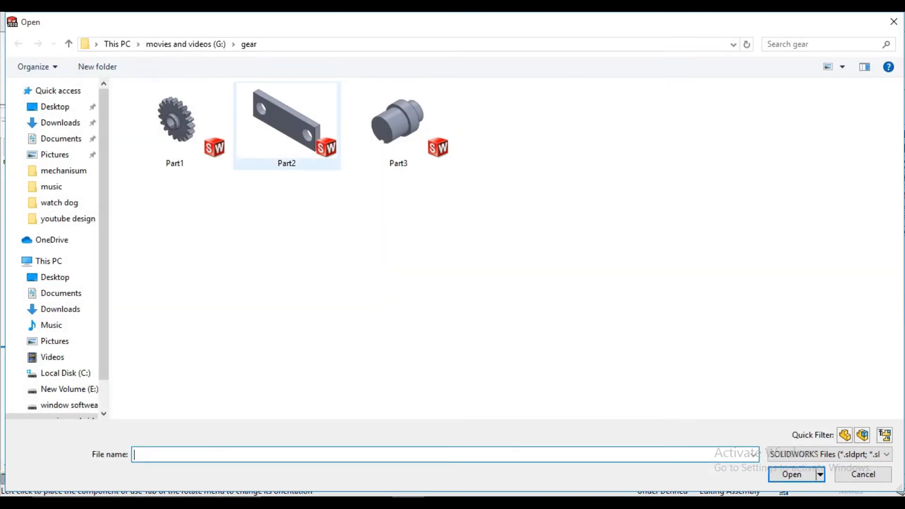
double_click(177, 120)
click(569, 223)
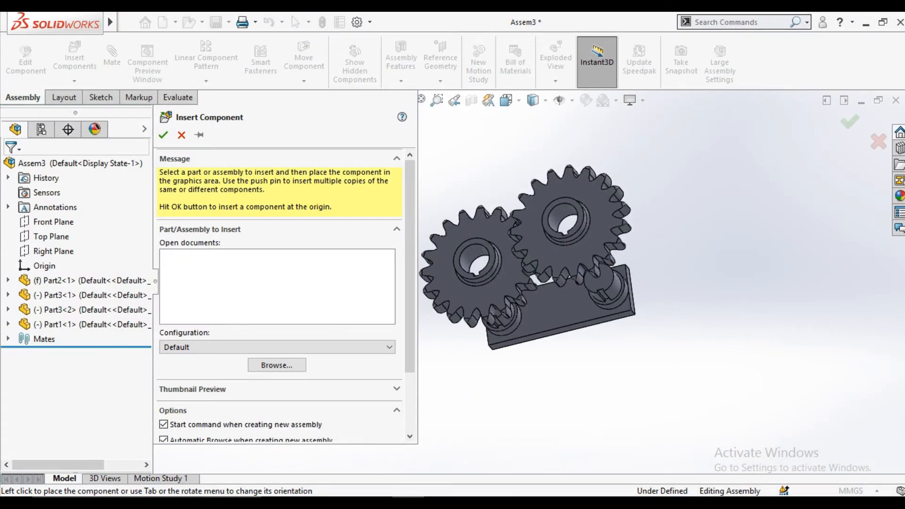
Mate the first gear's hub end face coincident with the flange shoulder face of the first shaft.
click(112, 57)
scroll(440, 256, down, 7)
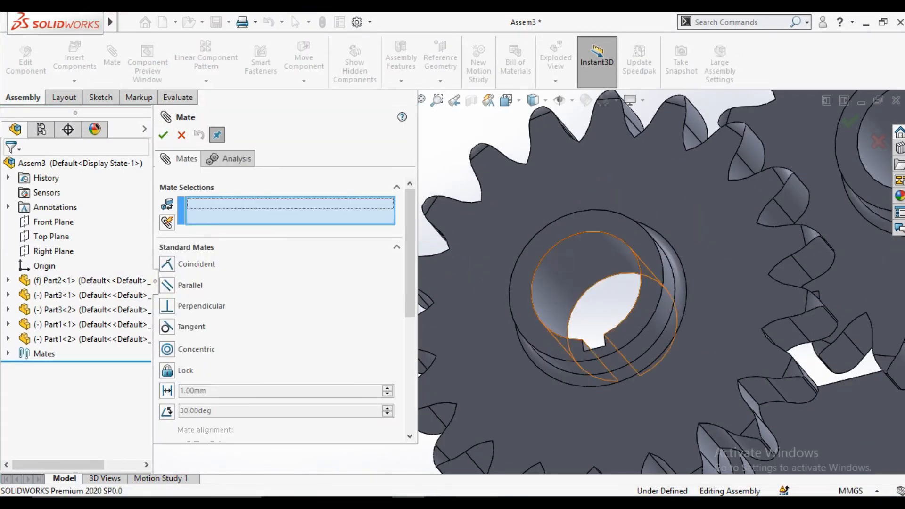
scroll(533, 293, up, 3)
mouse_move(525, 297)
middle_down()
mouse_move(509, 231)
mouse_move(519, 283)
middle_up()
scroll(509, 245, up, 2)
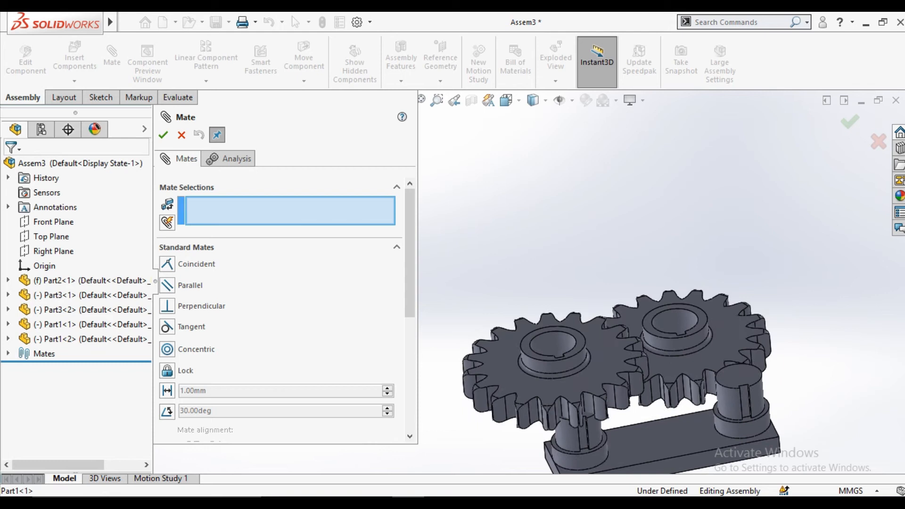
scroll(571, 377, down, 3)
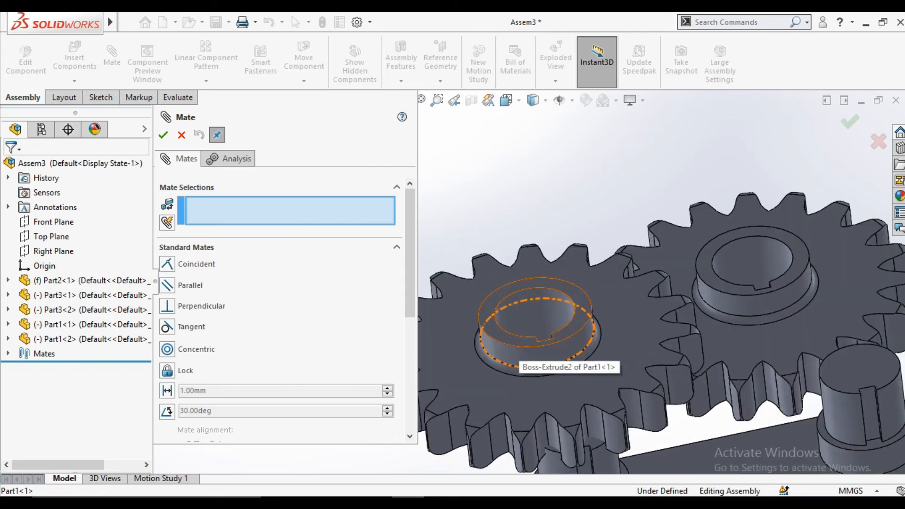
click(518, 361)
scroll(542, 368, up, 3)
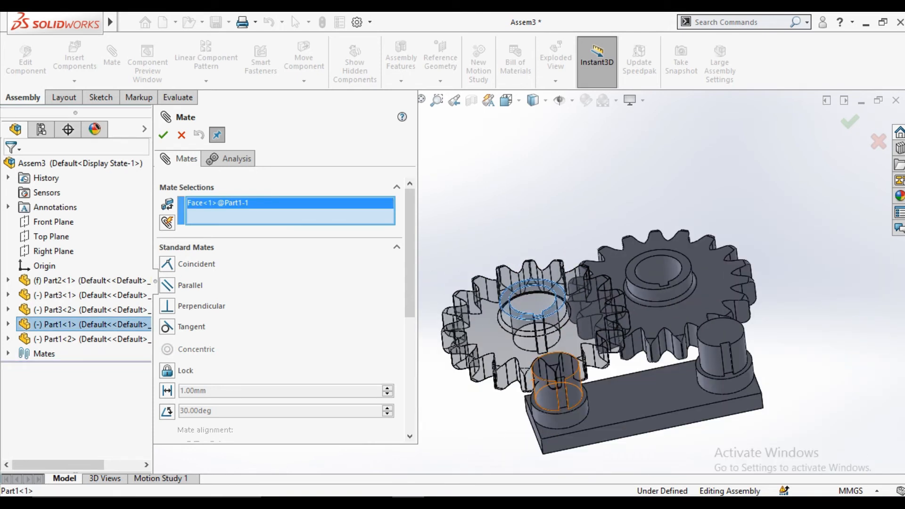
scroll(547, 414, down, 3)
click(542, 419)
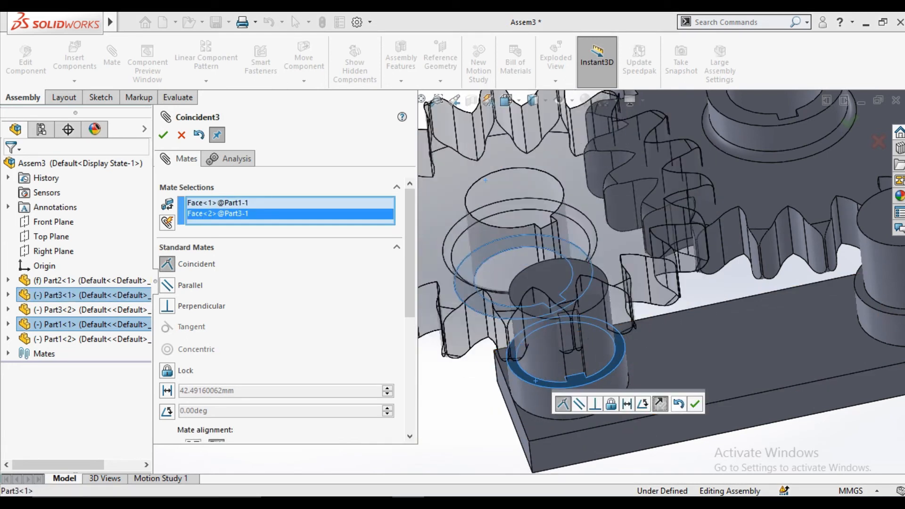
click(695, 403)
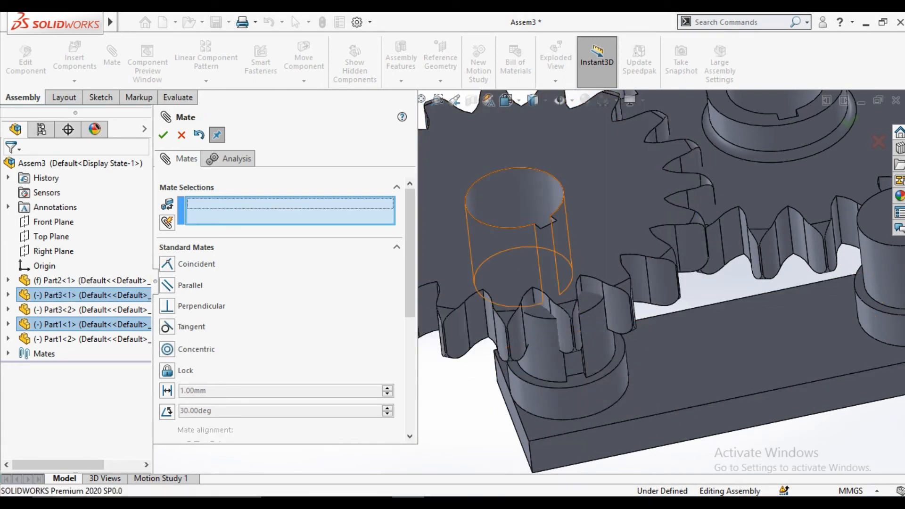
Mate the first gear's bore concentric with the 25 mm section of the first shaft.
click(514, 195)
click(546, 370)
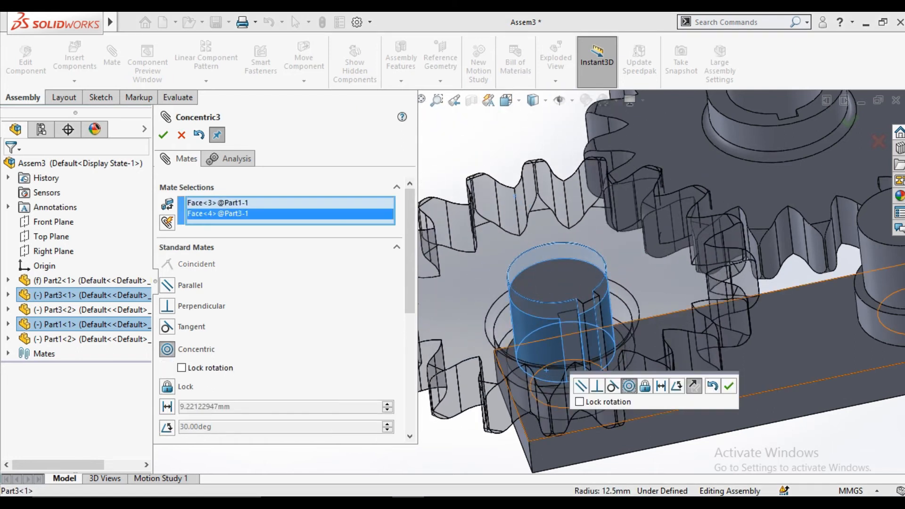
click(729, 386)
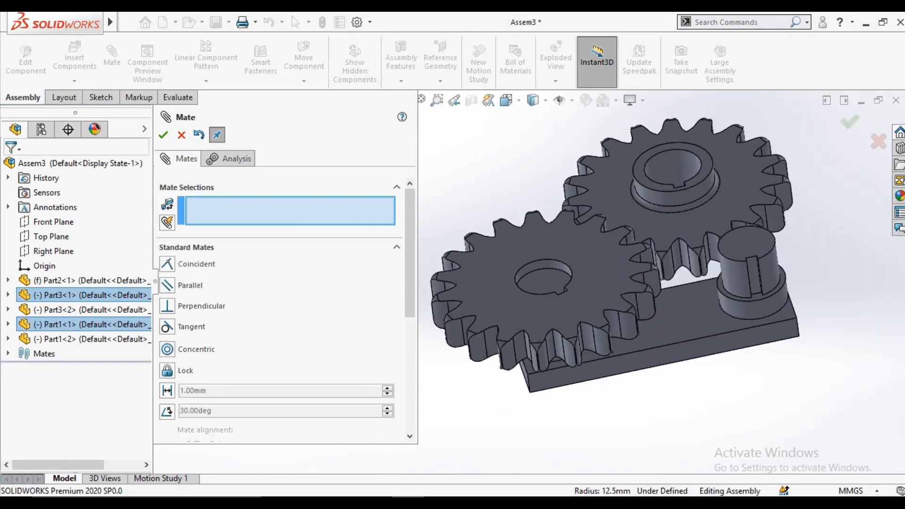
Mate the second gear's hub end face coincident with the flange shoulder face of the second shaft.
scroll(720, 166, down, 3)
click(618, 212)
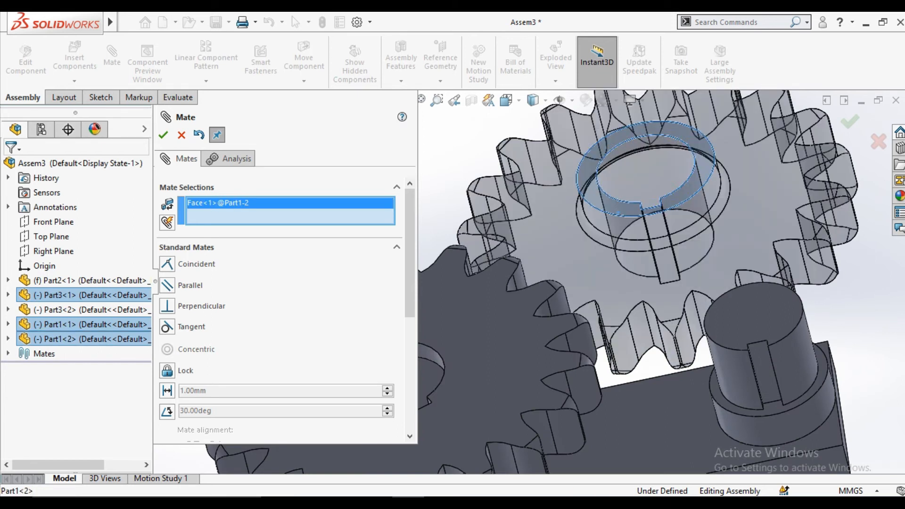
click(754, 317)
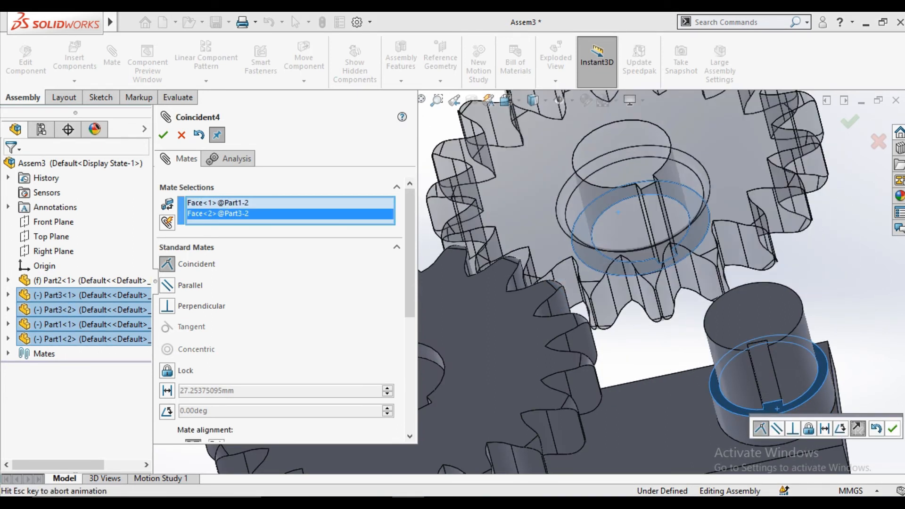
click(893, 429)
Mate the second gear's bore concentric with the 25 mm section of the second shaft.
click(624, 140)
click(733, 377)
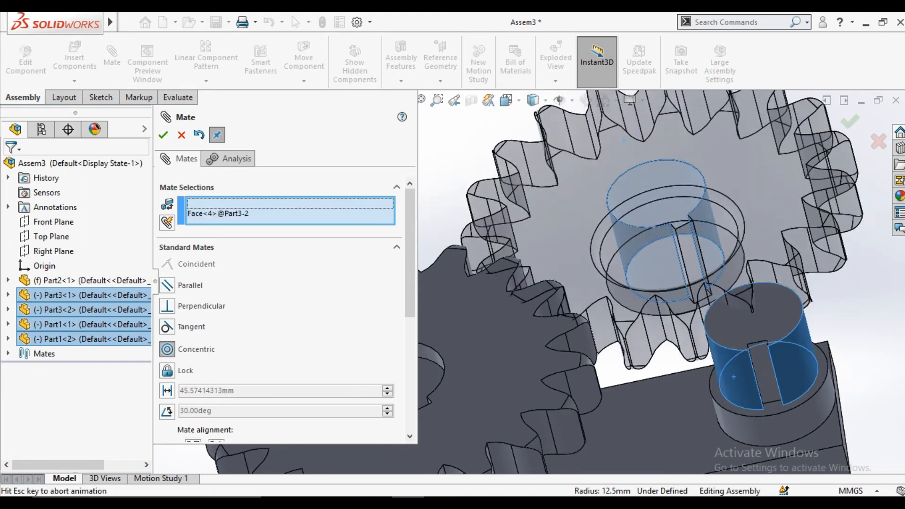
click(890, 399)
Align the second gear's keyway with its shaft's keyway using a Coincident mate between their side faces.
key(ctrl+1)
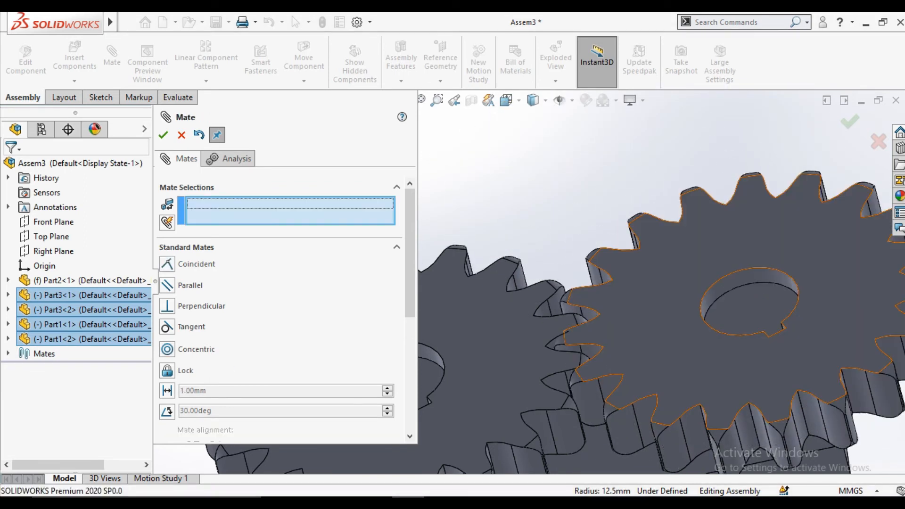
scroll(774, 314, down, 5)
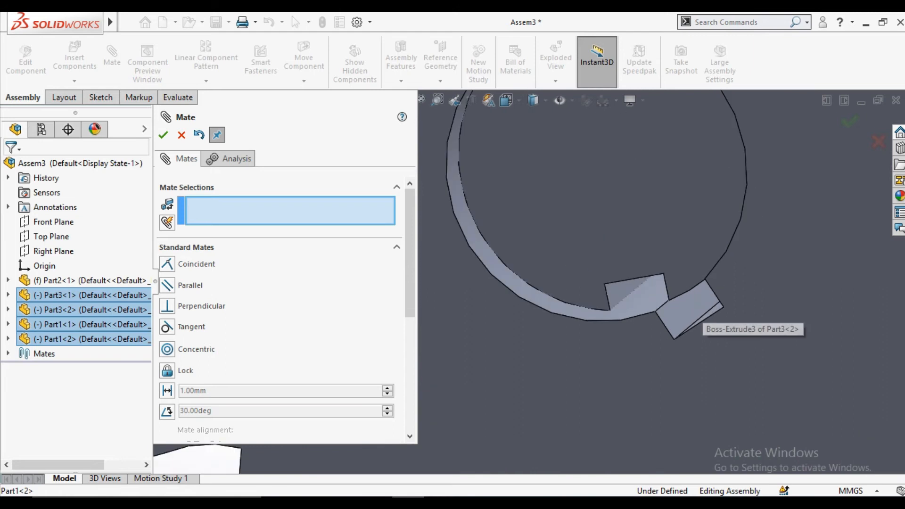
click(661, 309)
middle_drag(661, 309, 679, 283)
click(678, 312)
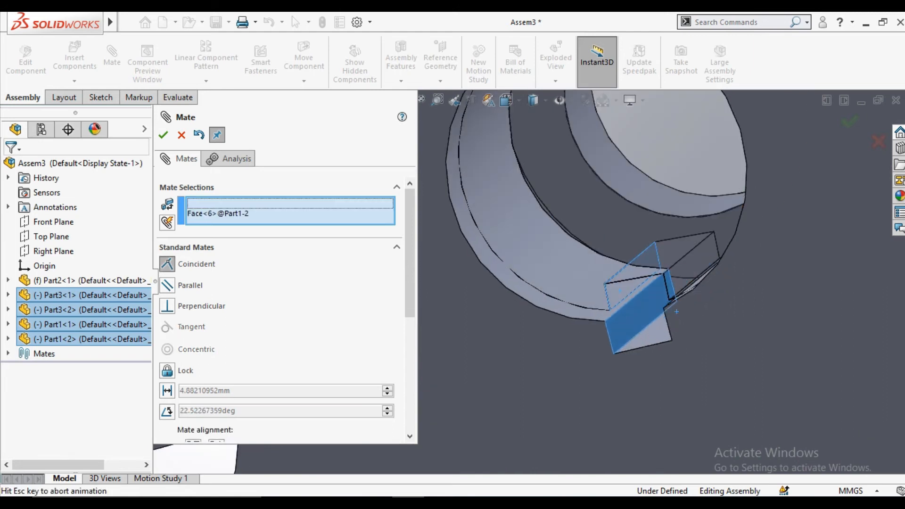
click(828, 336)
Align the first gear's keyway with its shaft's keyway using a Coincident mate and finish mating.
key(ctrl+1)
scroll(519, 340, up, 5)
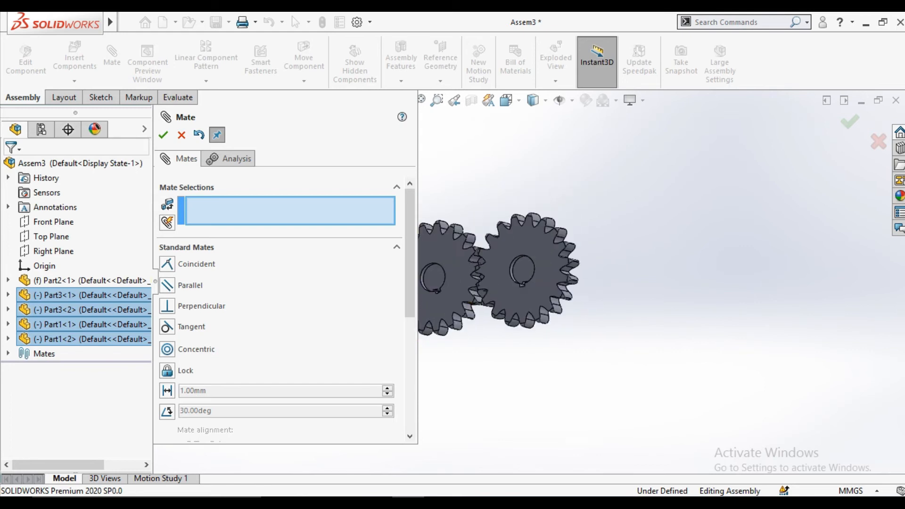
scroll(476, 304, down, 6)
scroll(485, 283, down, 5)
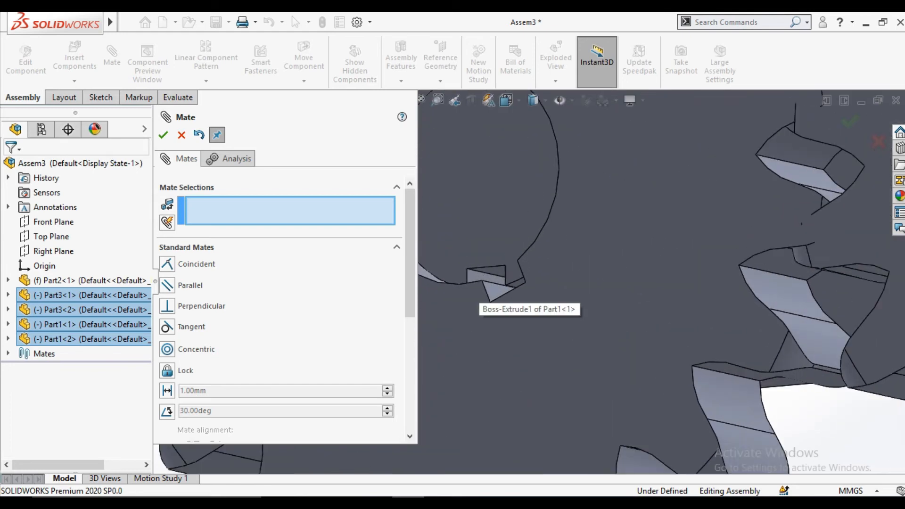
click(486, 282)
click(509, 278)
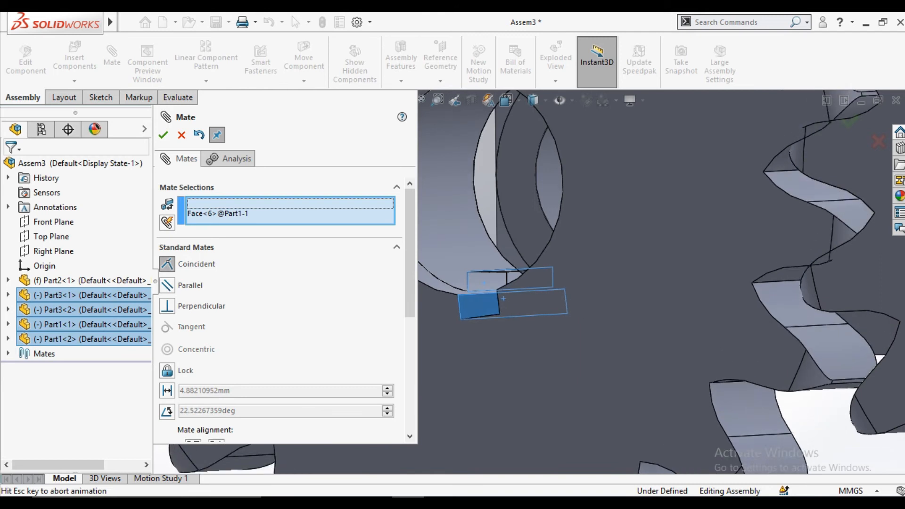
key(Return)
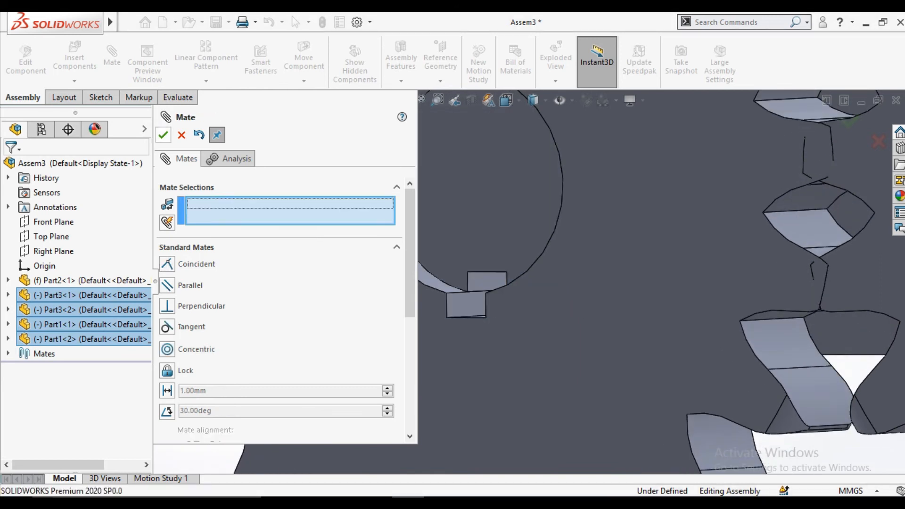
key(Return)
Rotate the second gear slightly with Move Component so its teeth fit between the first gear's teeth.
key(ctrl+1)
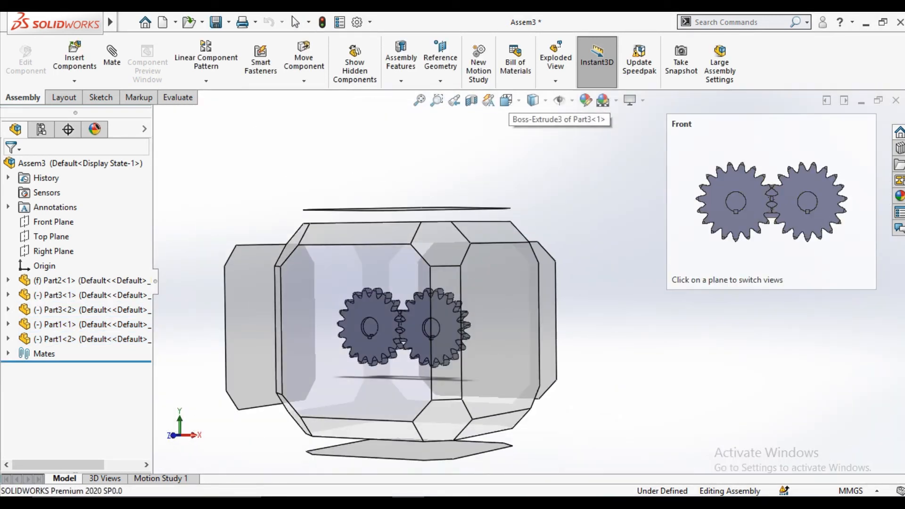
scroll(518, 283, down, 5)
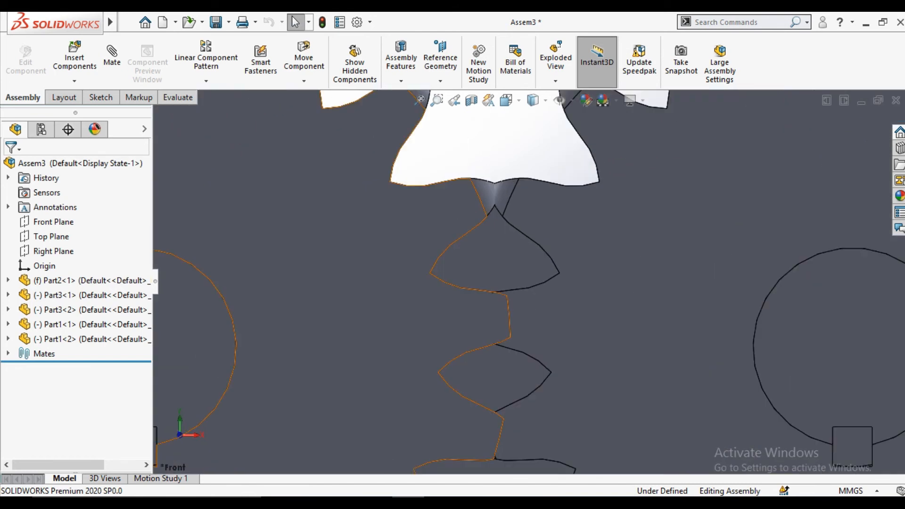
click(304, 57)
scroll(613, 349, up, 2)
drag(617, 350, 570, 298)
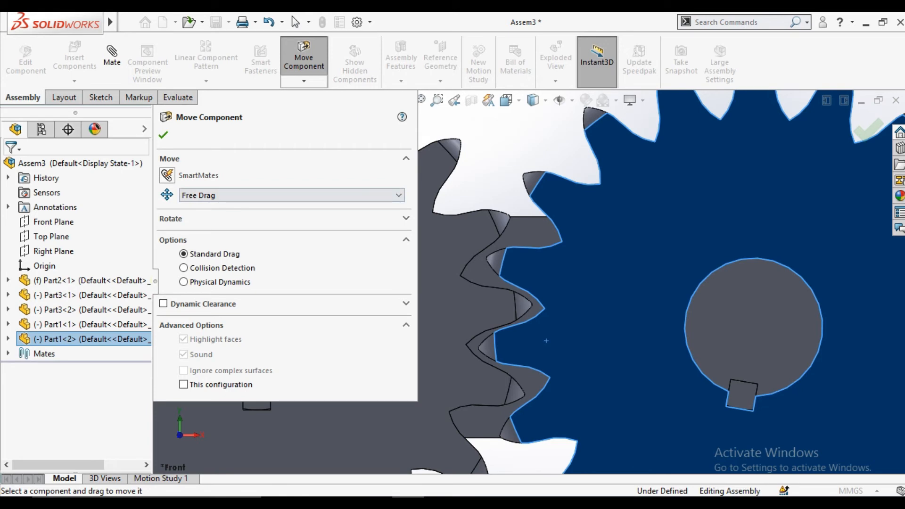
click(163, 135)
key(f)
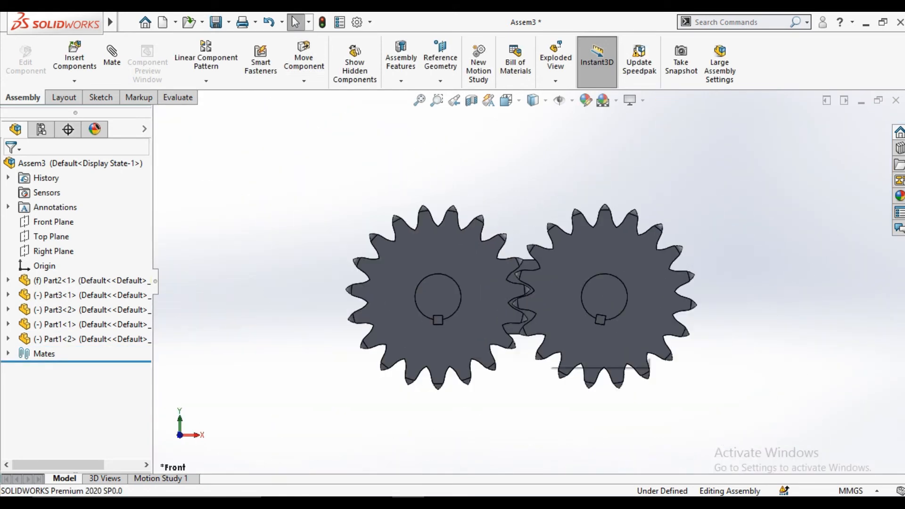
Open Motion Study 1 and review its Basic Motion accuracy and contact resolution properties before accepting them.
key(Up)
key(Up)
key(Up)
key(Up)
key(Up)
key(Up)
key(Up)
key(Up)
key(Up)
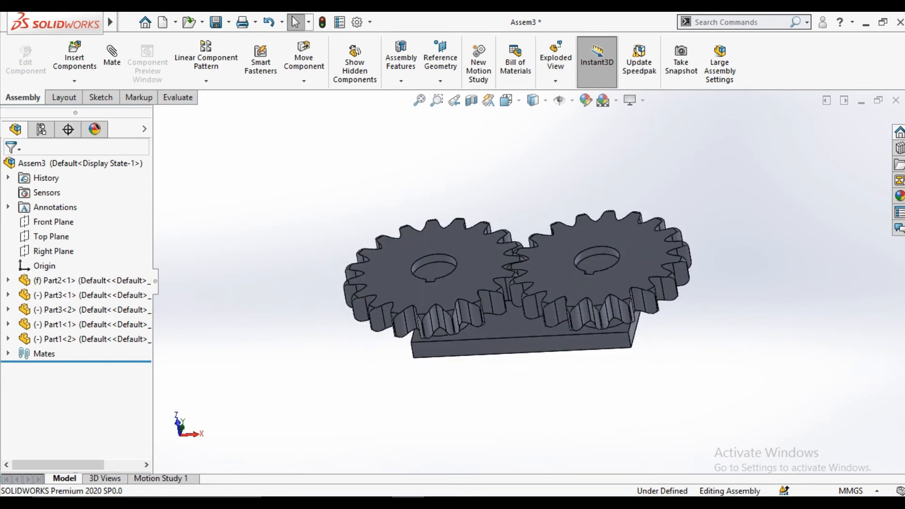
click(161, 478)
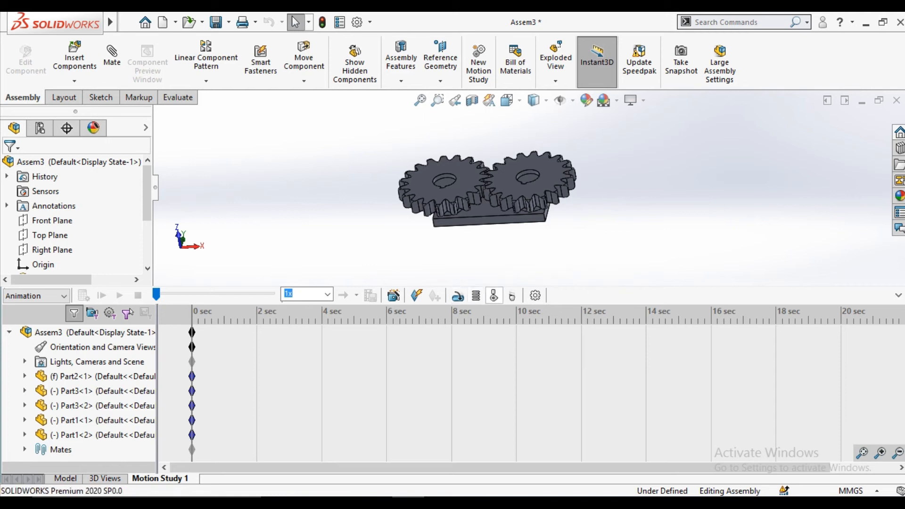
click(535, 295)
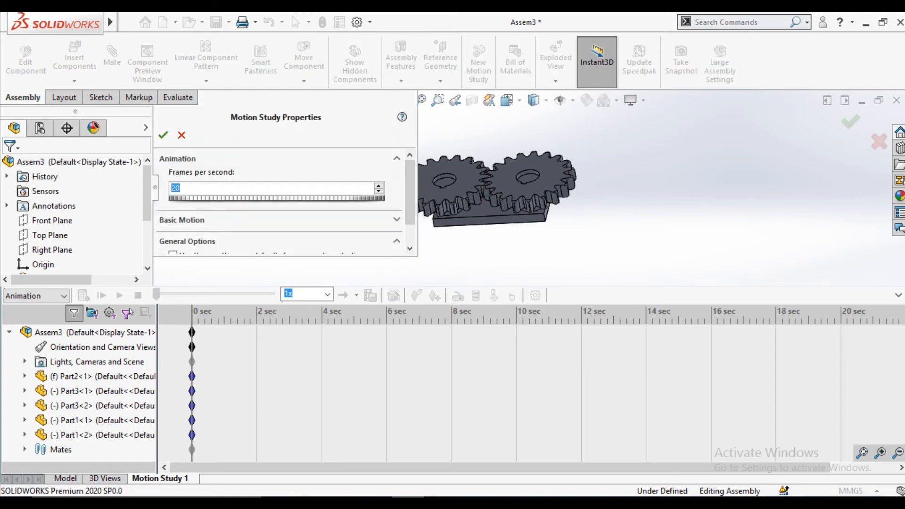
scroll(410, 203, down, 1)
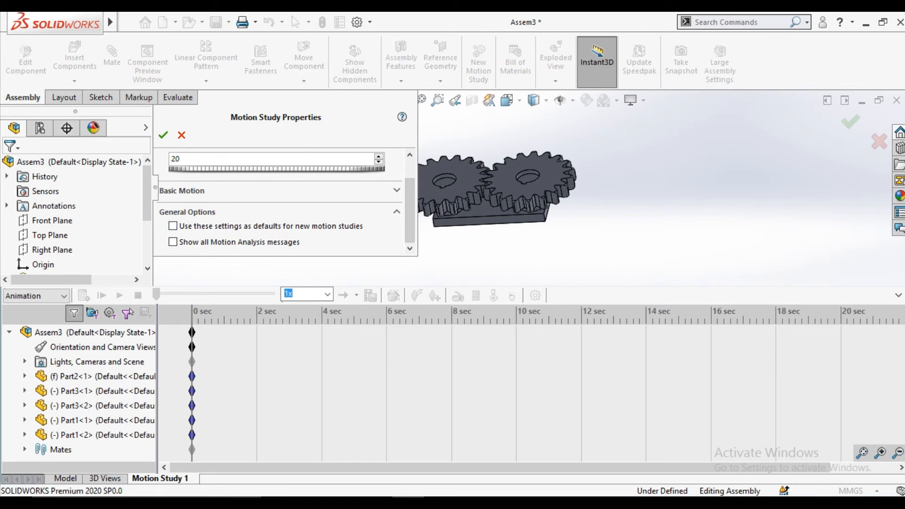
click(397, 190)
drag(410, 184, 410, 210)
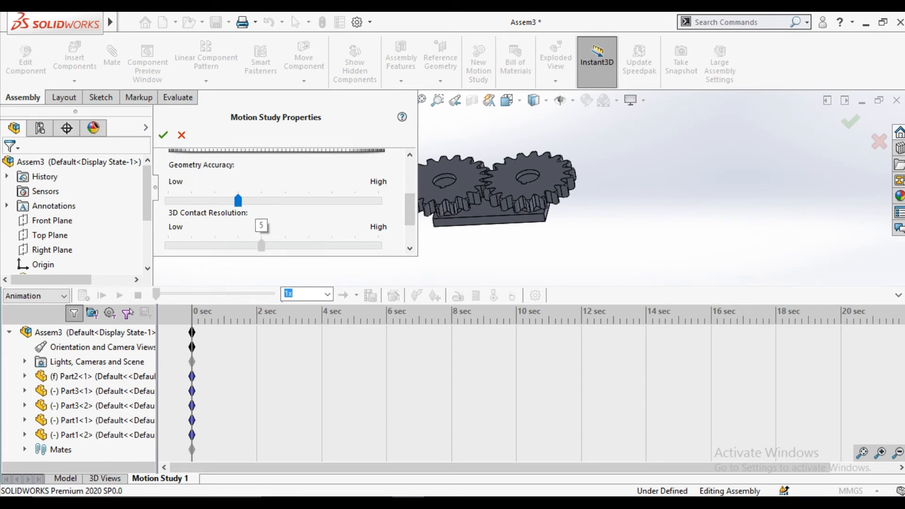
click(163, 134)
Set the study type to Basic Motion and add a reversed constant-speed 10 RPM rotary motor on the second shaft's end face.
click(36, 295)
click(29, 321)
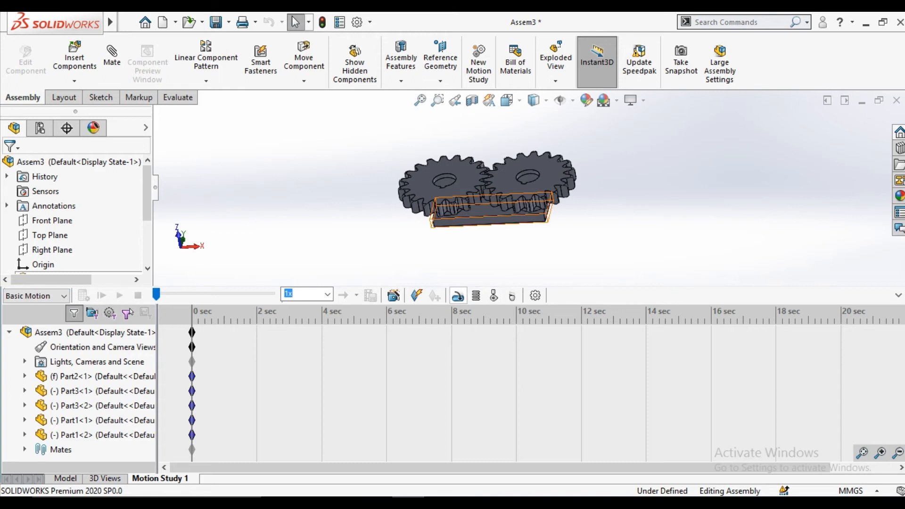
click(457, 295)
scroll(524, 206, down, 6)
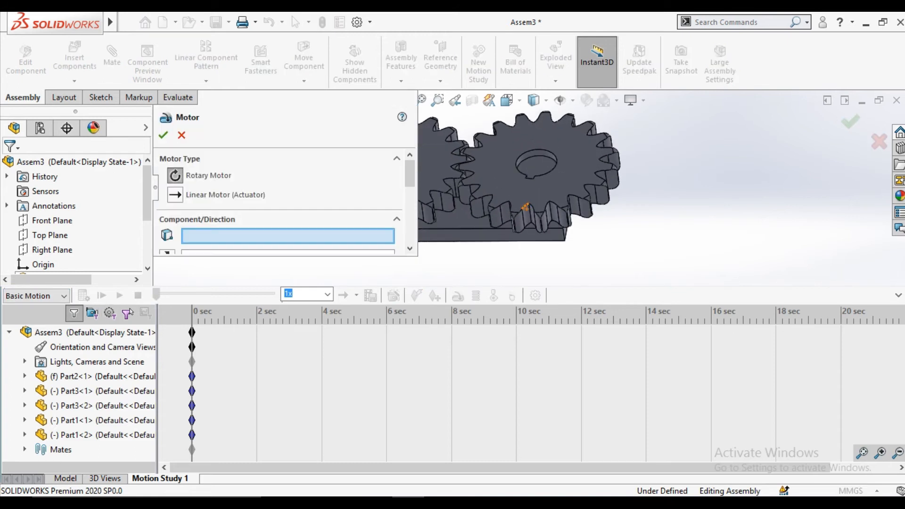
click(532, 166)
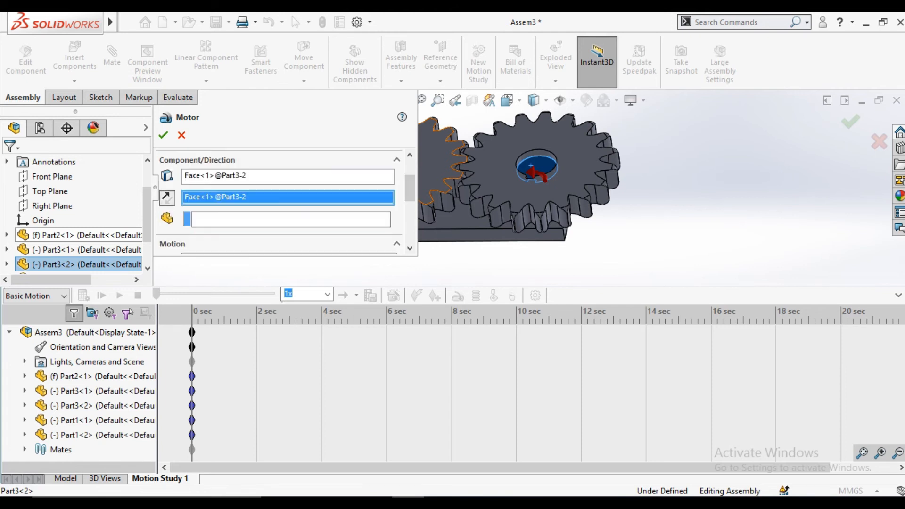
scroll(283, 198, down, 4)
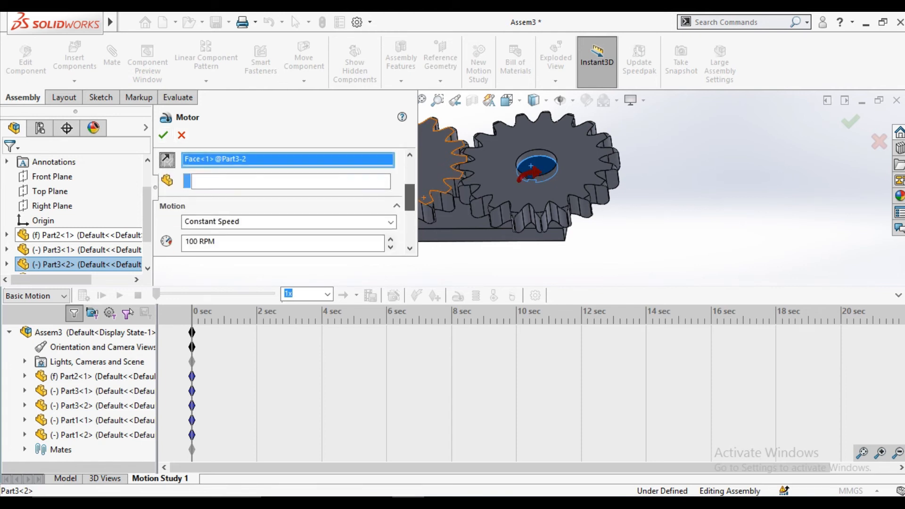
scroll(283, 198, up, 3)
double_click(215, 190)
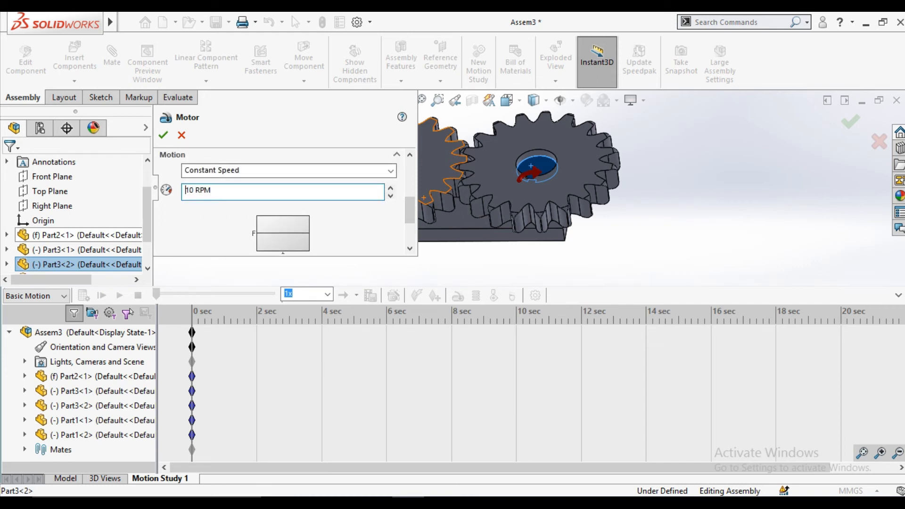
text(10)
key(Return)
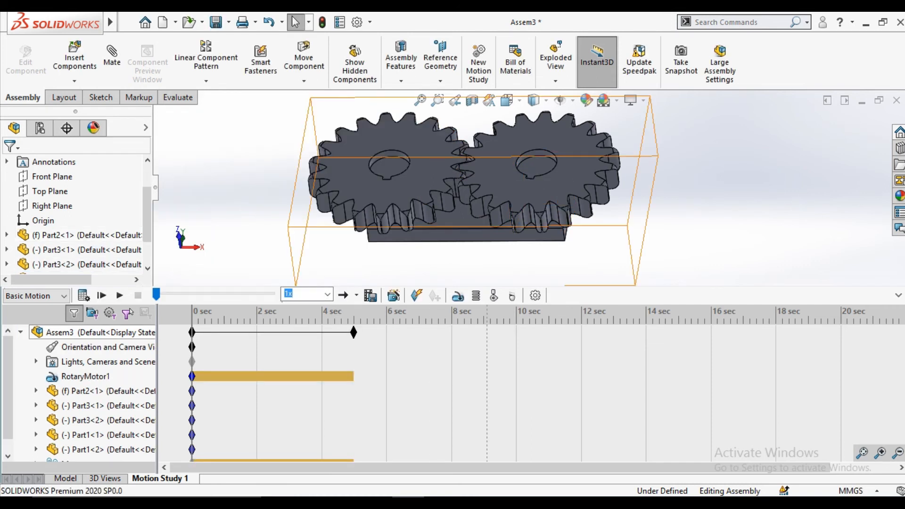
Add a solid body contact between the two gears, Part1<1> and Part1<2>.
click(494, 295)
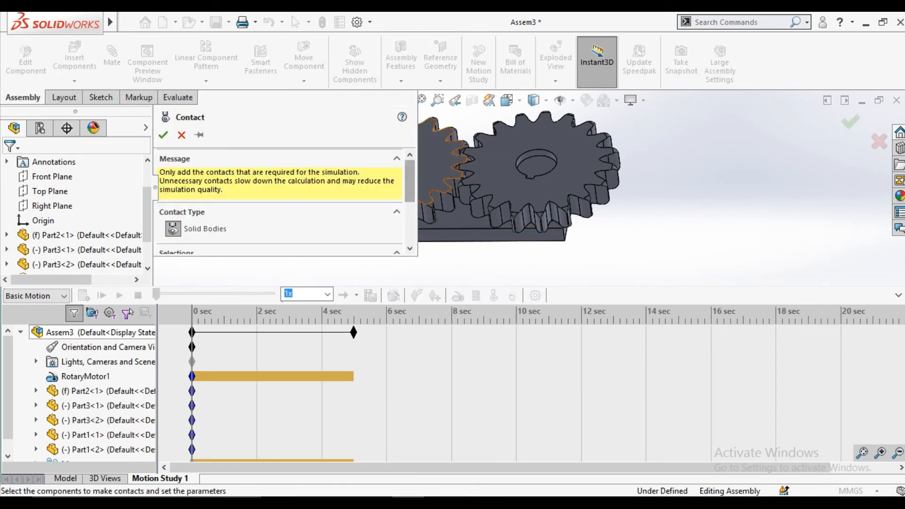
click(108, 435)
click(108, 449)
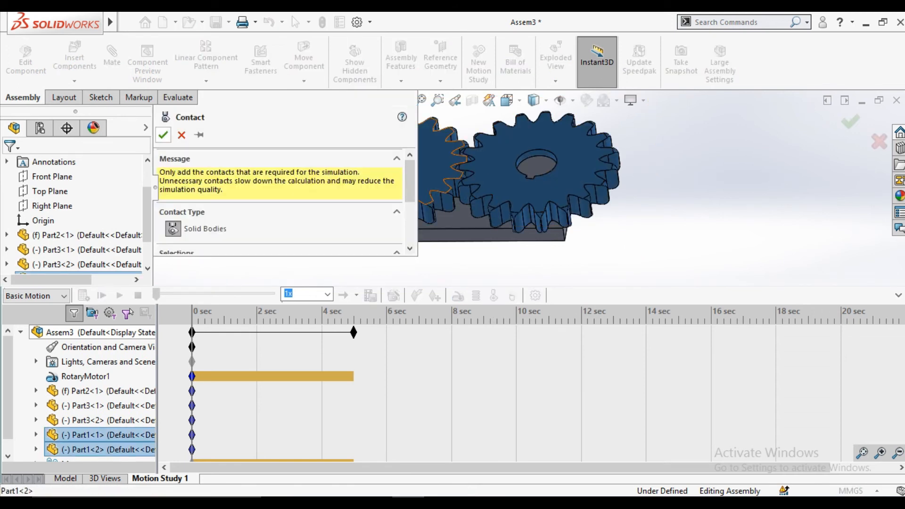
click(163, 136)
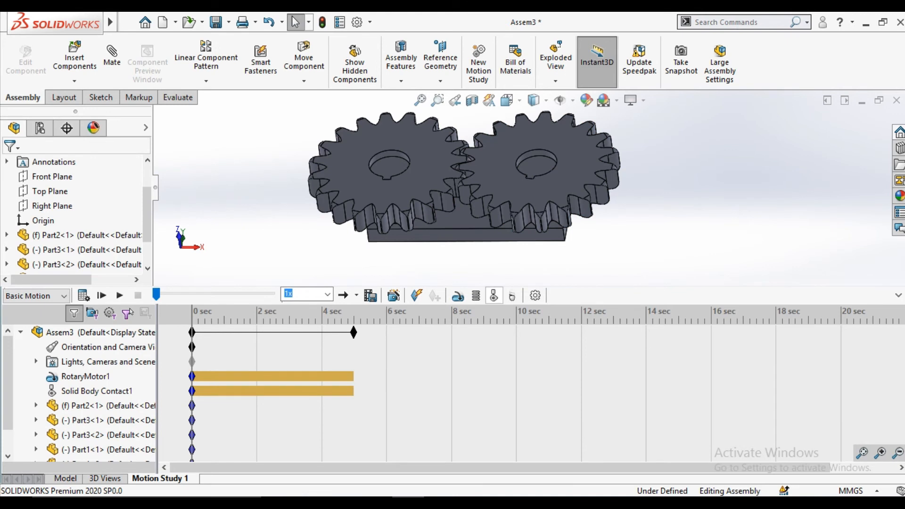
Add a solid body contact between the first shaft, Part3<1>, and the base plate.
click(495, 296)
scroll(488, 198, down, 4)
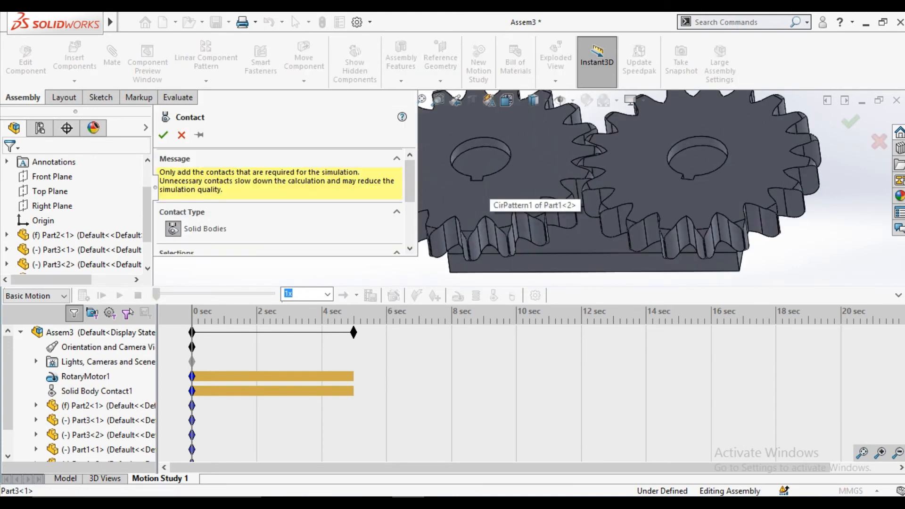
click(480, 163)
click(514, 260)
click(163, 136)
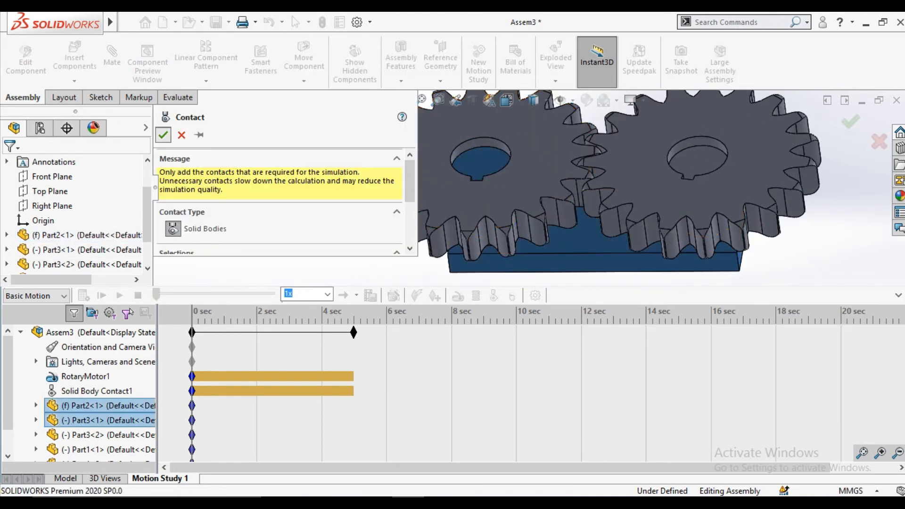
Add a solid body contact between the second shaft, Part3<2>, and the base plate.
click(494, 296)
click(698, 161)
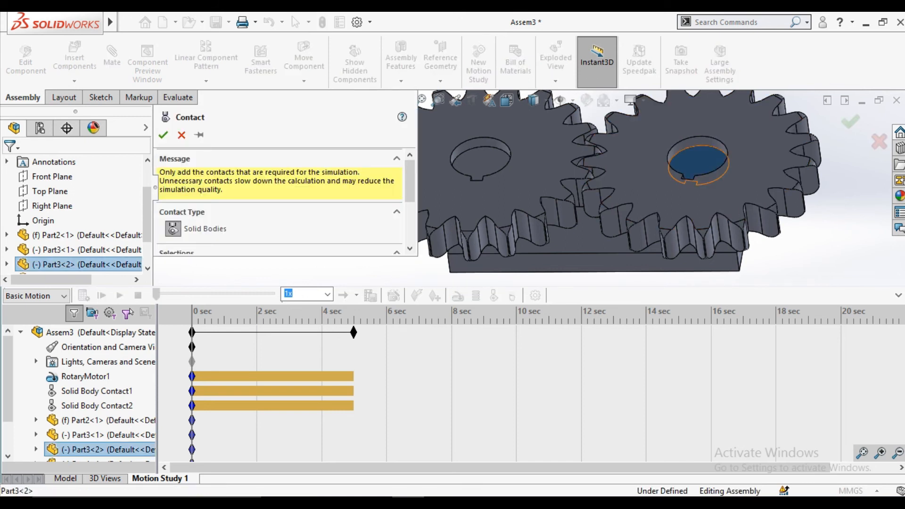
click(586, 237)
click(163, 135)
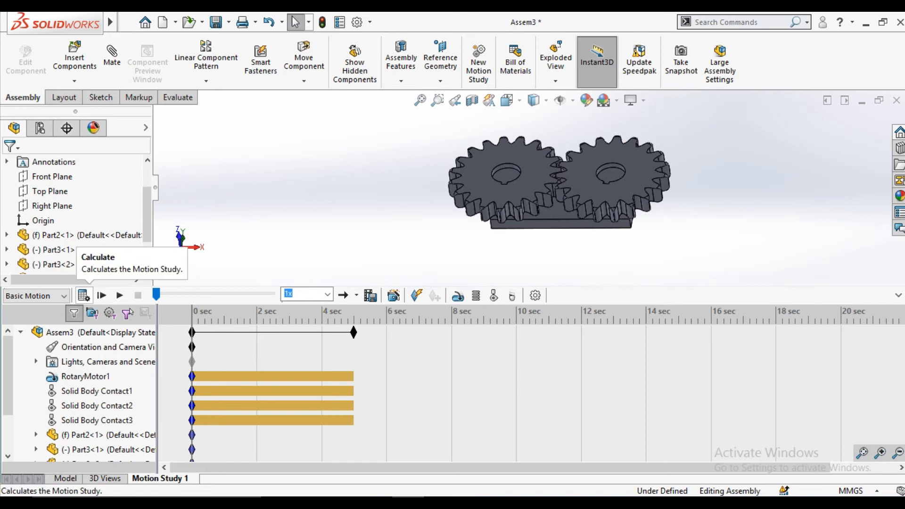
Calculate the motion study and play the gear animation from the start.
click(83, 296)
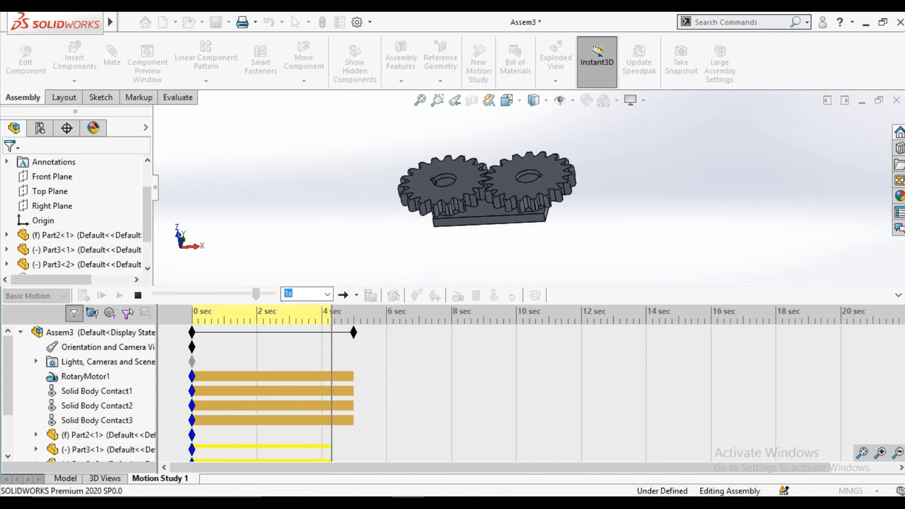
middle_drag(472, 174, 507, 209)
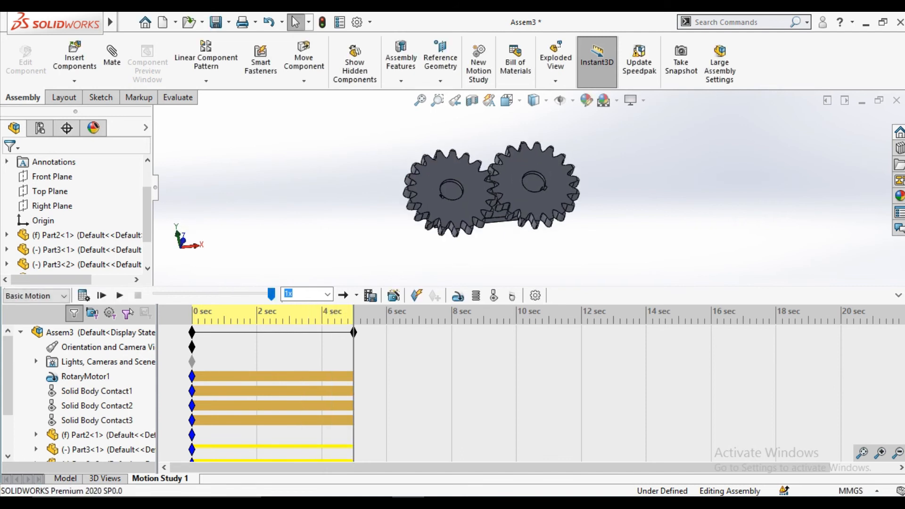
scroll(512, 211, down, 4)
scroll(496, 198, up, 4)
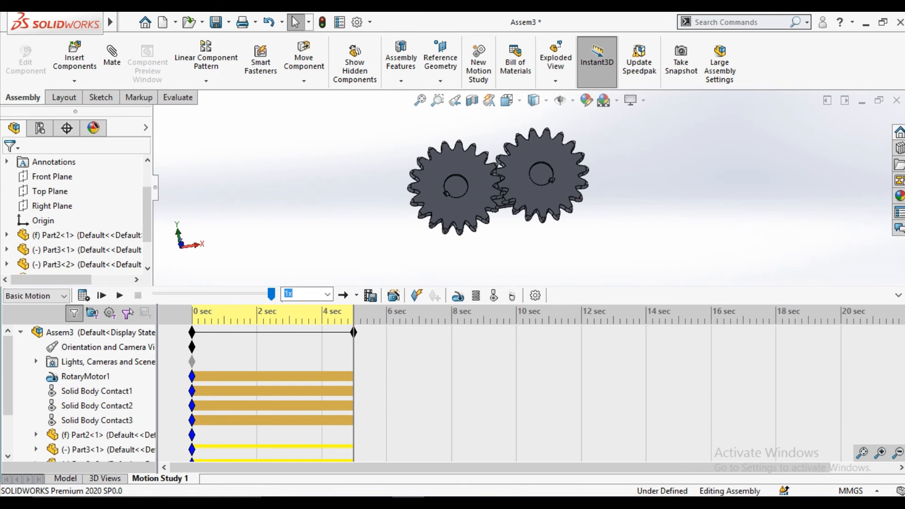
click(101, 295)
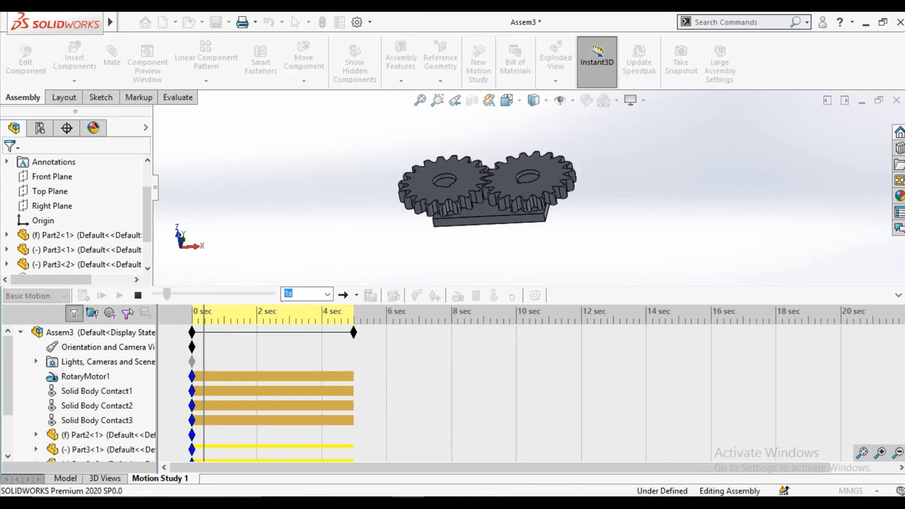
Collapse the motion timeline and apply the polished steel appearance to both gears.
click(899, 295)
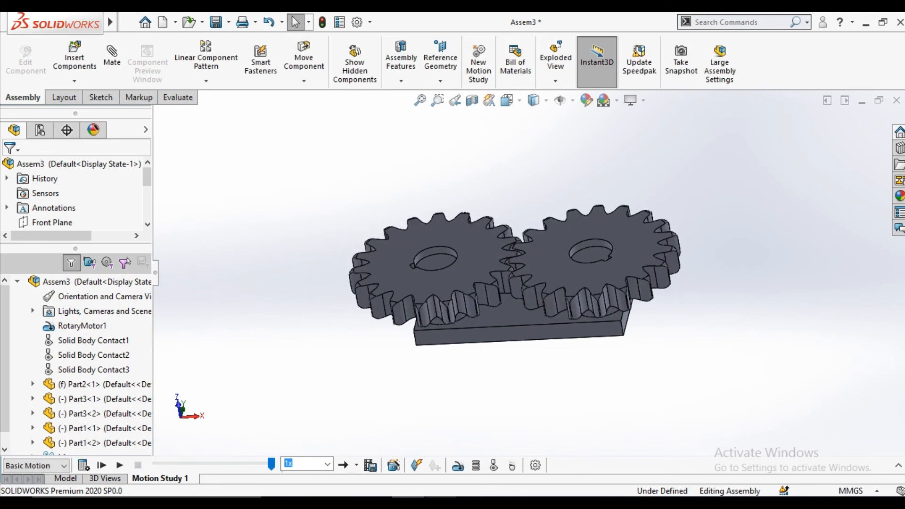
click(900, 196)
click(857, 140)
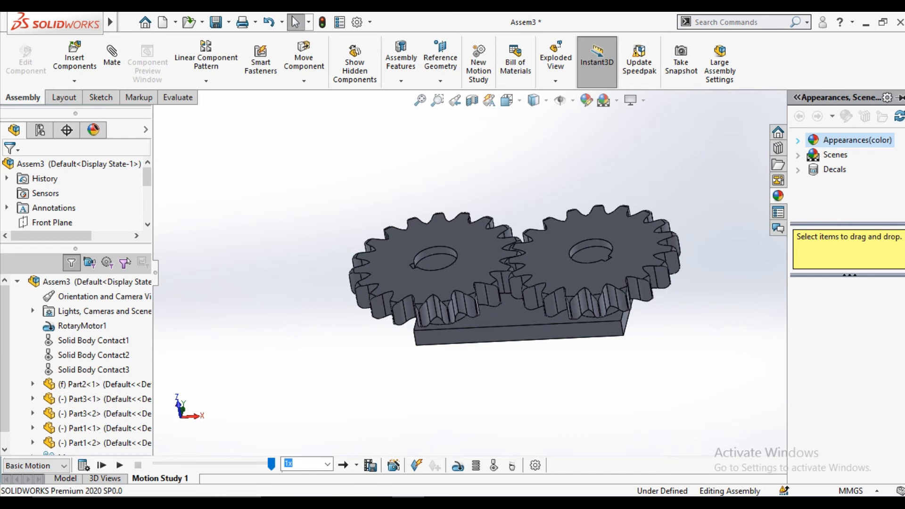
click(813, 170)
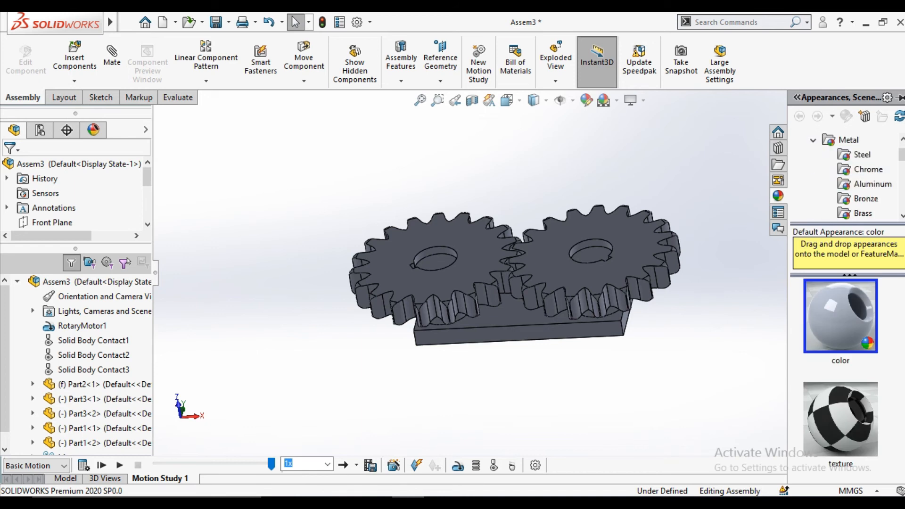
drag(841, 316, 632, 278)
click(645, 263)
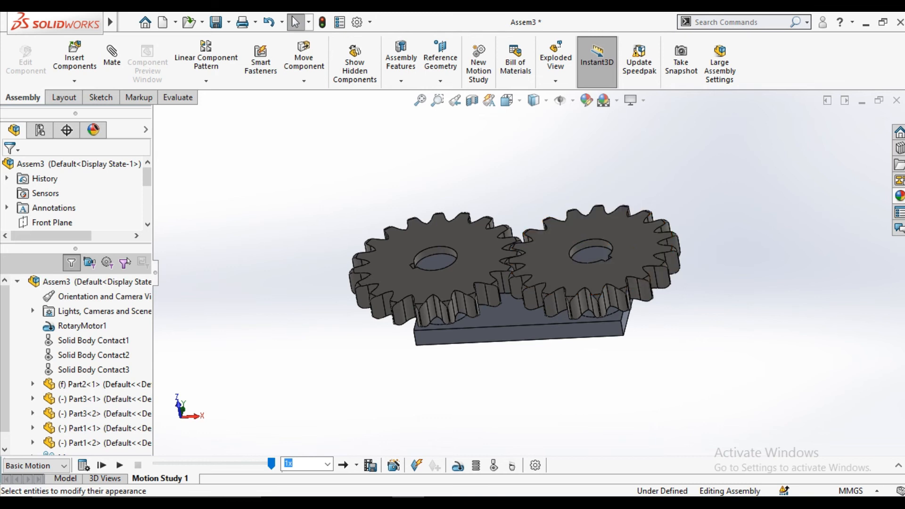
Change the colour of the gears' polished steel appearance to green.
click(94, 129)
right_click(65, 209)
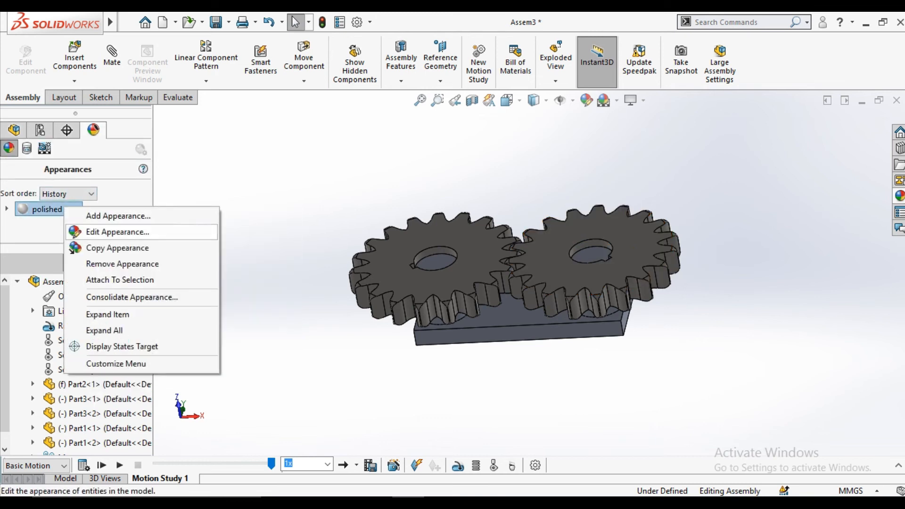
click(117, 231)
scroll(283, 307, down, 3)
mouse_move(198, 386)
mouse_down()
mouse_move(214, 406)
mouse_move(288, 412)
mouse_move(277, 396)
mouse_move(272, 409)
mouse_up()
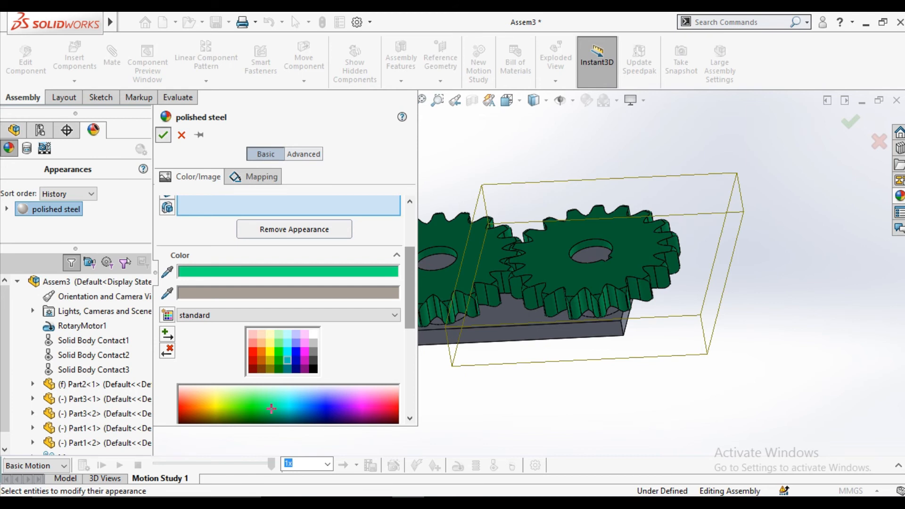
key(Return)
Apply the brushed steel appearance to the shaft body and change its colour to yellow.
click(900, 196)
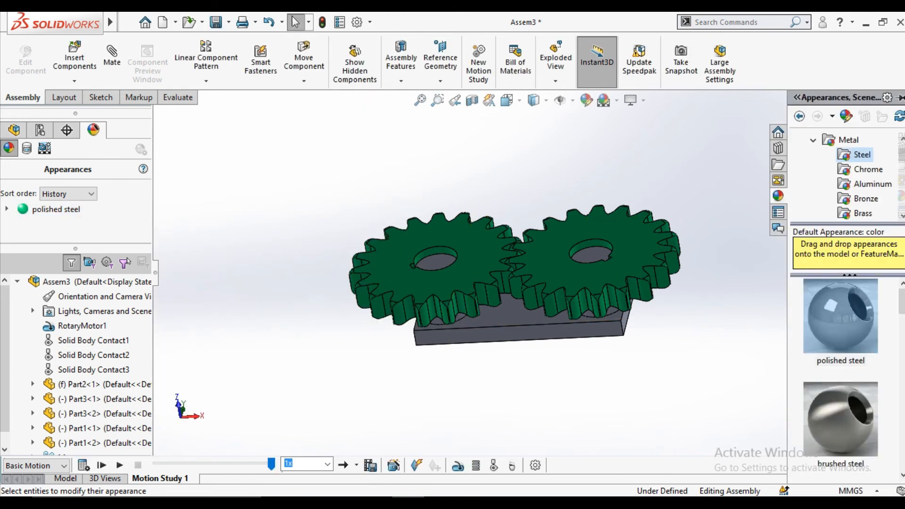
mouse_move(840, 424)
mouse_down()
mouse_move(442, 264)
mouse_move(434, 283)
mouse_move(435, 268)
mouse_up()
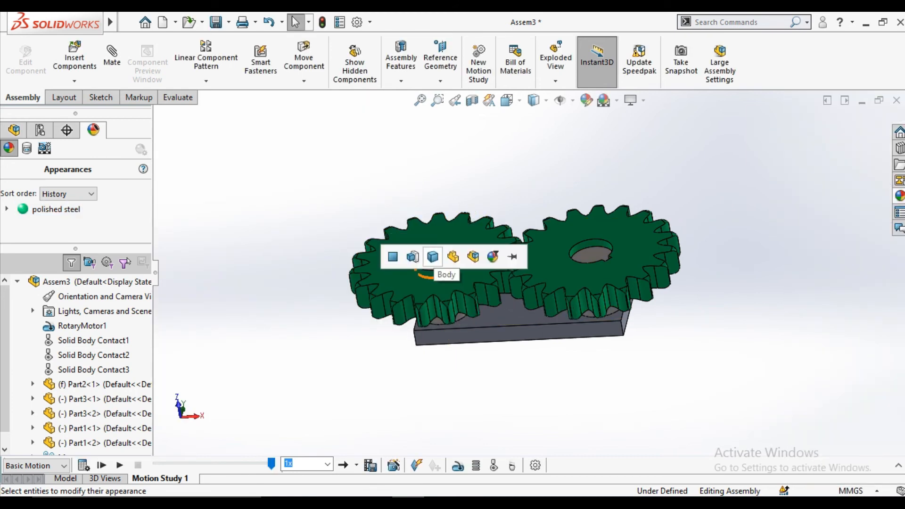
click(433, 258)
right_click(56, 208)
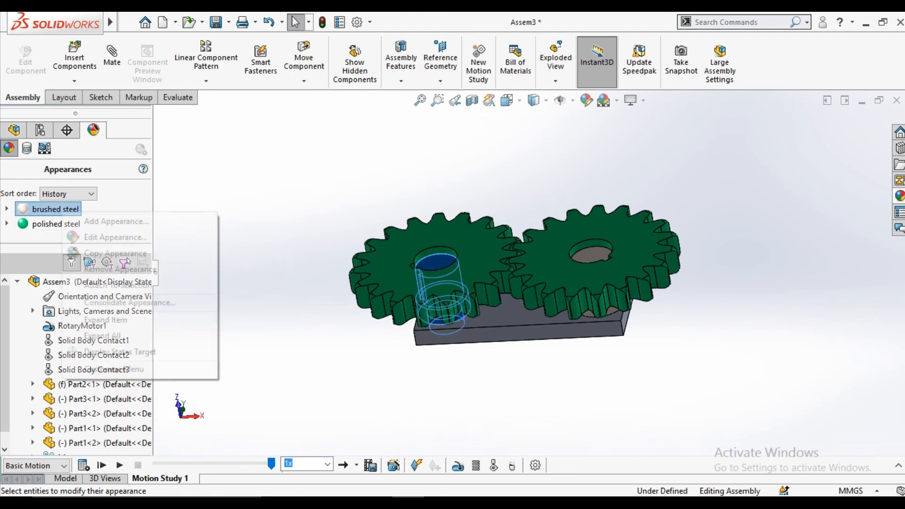
click(136, 236)
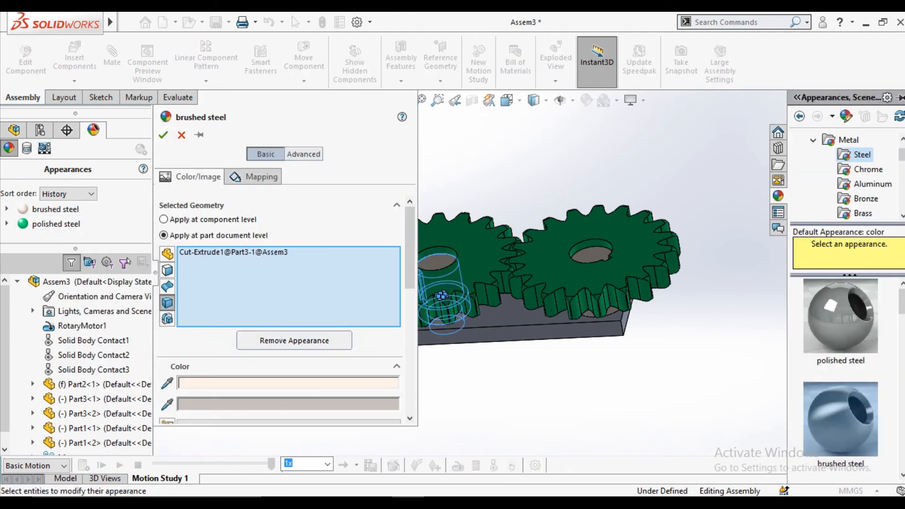
scroll(283, 306, down, 3)
drag(248, 369, 215, 378)
click(163, 135)
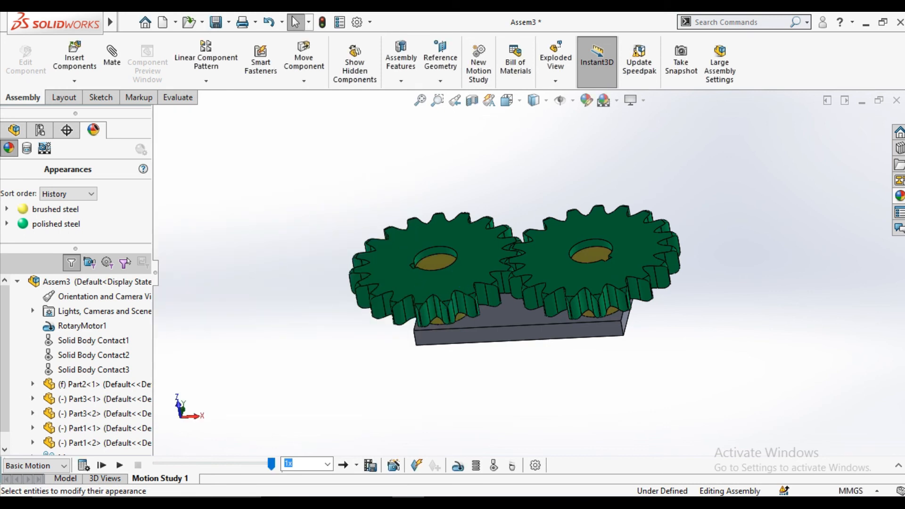
Apply the satin finish stainless steel appearance to the base plate body and change its colour to blue.
click(900, 195)
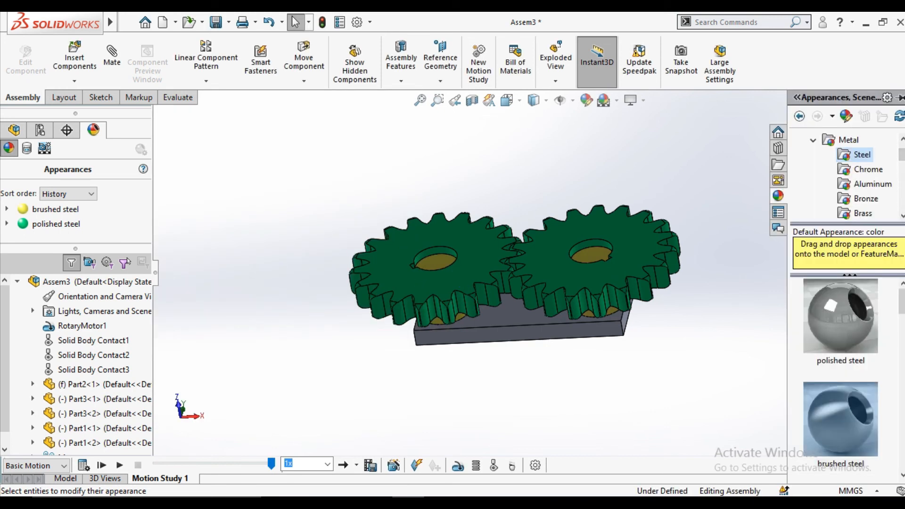
drag(841, 315, 507, 330)
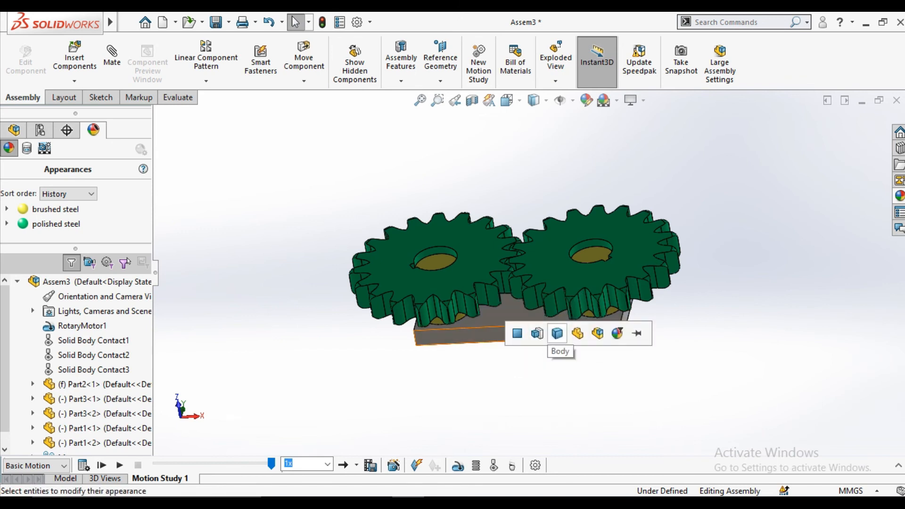
click(557, 333)
right_click(69, 209)
click(118, 231)
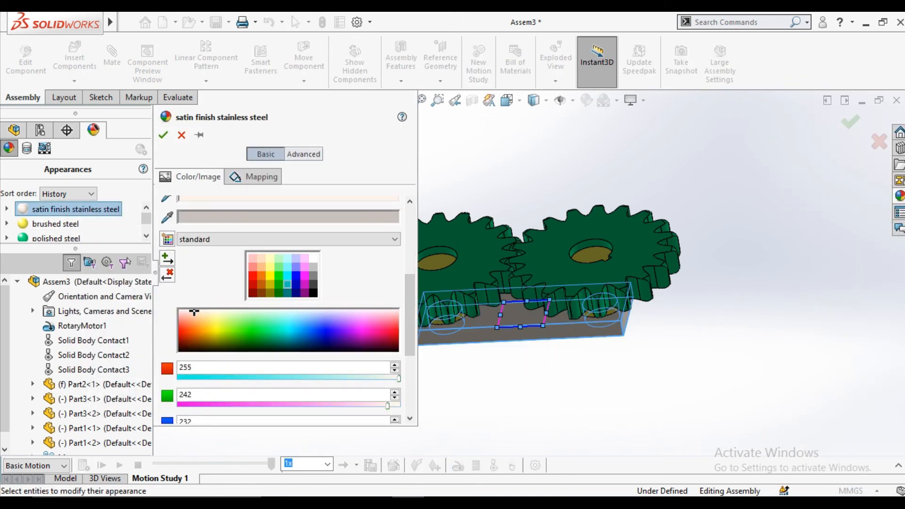
click(325, 331)
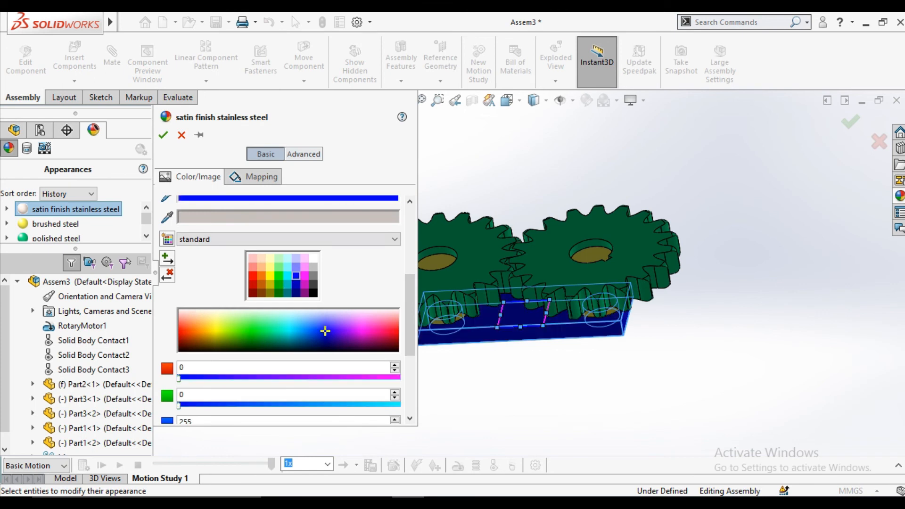
click(325, 320)
click(163, 135)
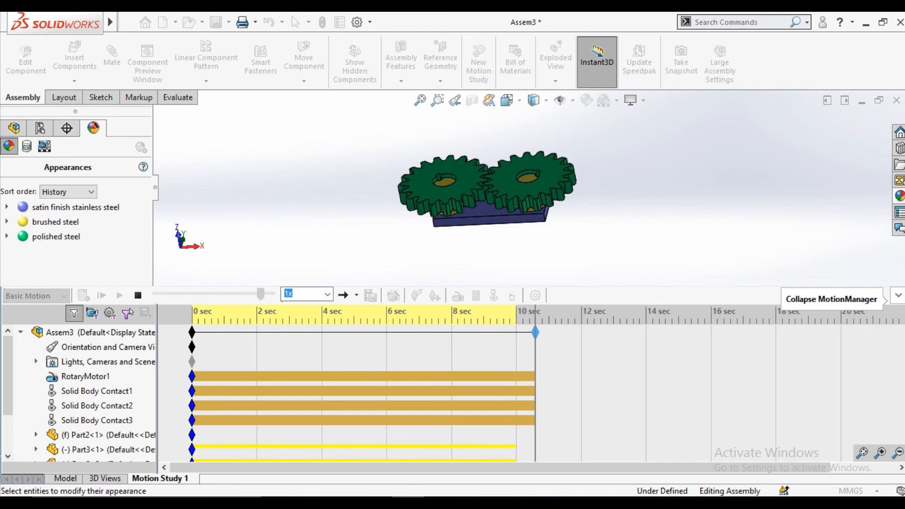
Collapse the motion timeline and examine the coloured gears meshing as the animation runs.
click(898, 296)
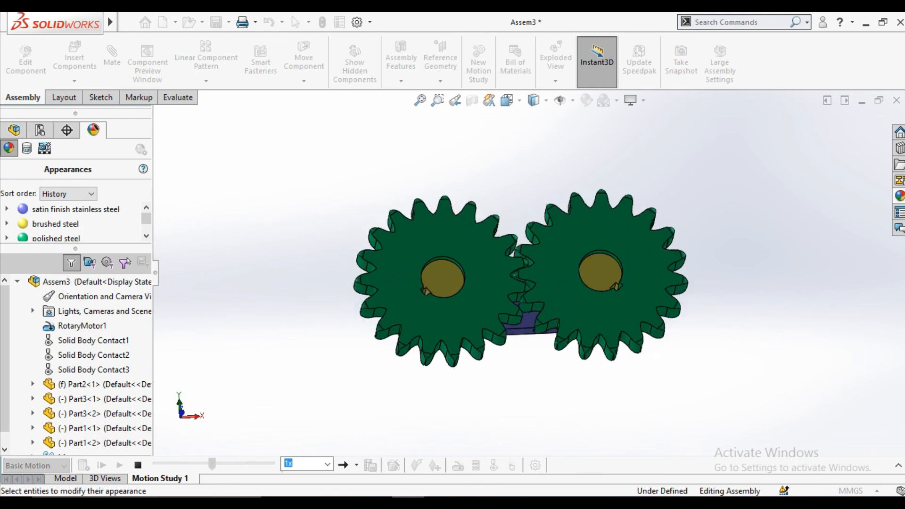
scroll(513, 326, down, 5)
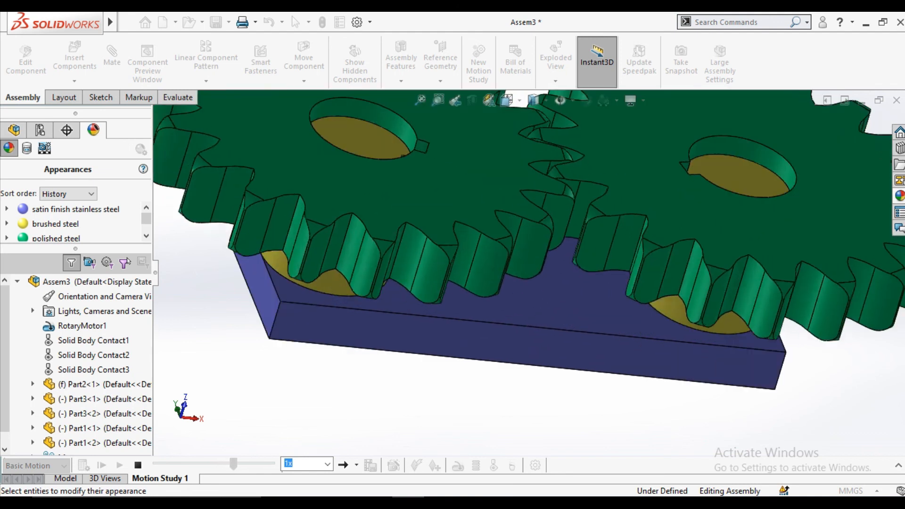
scroll(530, 269, up, 2)
scroll(592, 143, down, 2)
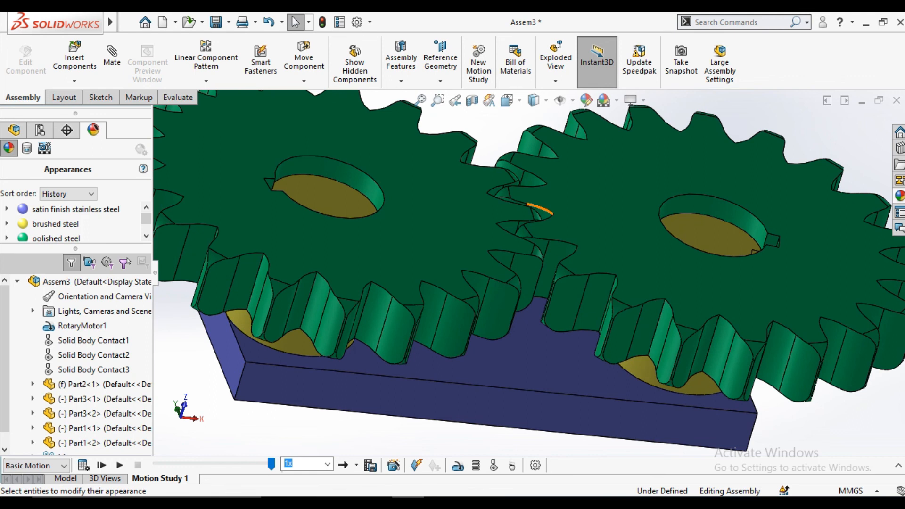
scroll(541, 209, up, 2)
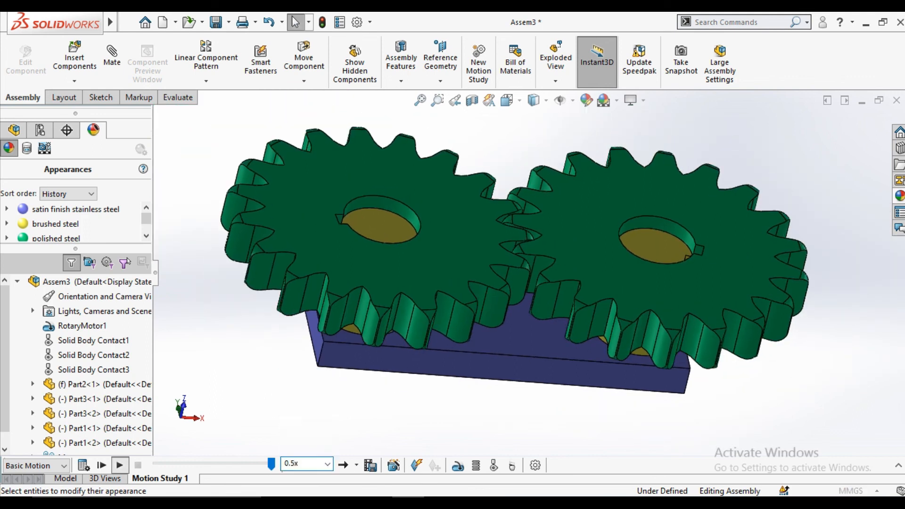
Play the motion study at 0.5x speed and examine the meshing teeth, the shafts and the base plate up close.
click(119, 466)
scroll(479, 281, down, 4)
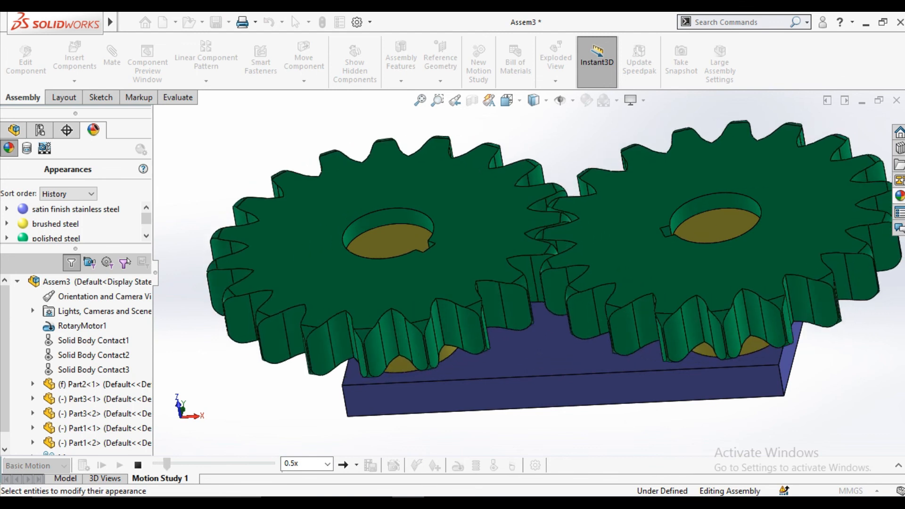
middle_drag(554, 283, 556, 358)
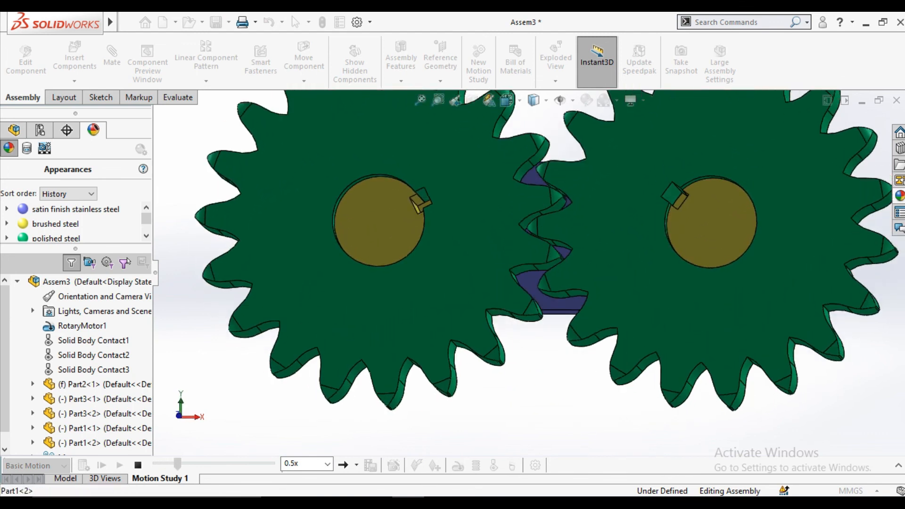
scroll(557, 272, down, 4)
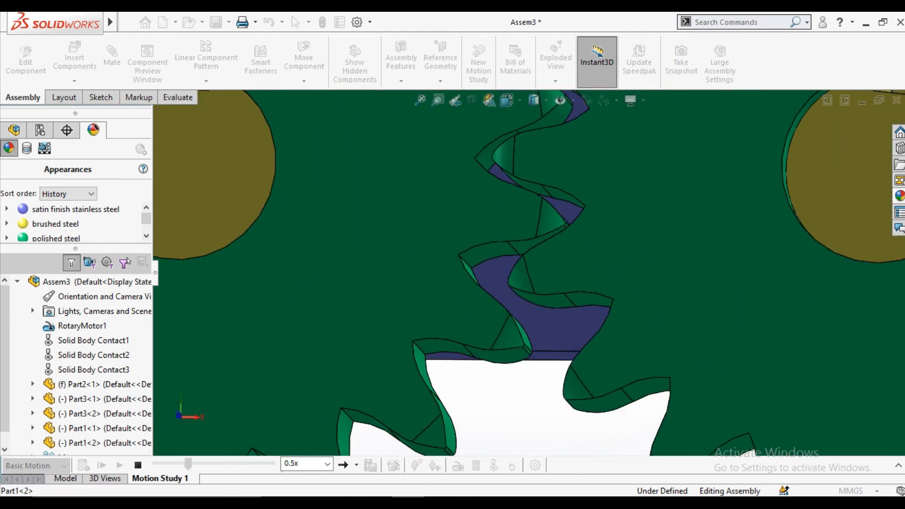
scroll(557, 278, up, 5)
middle_drag(557, 279, 564, 208)
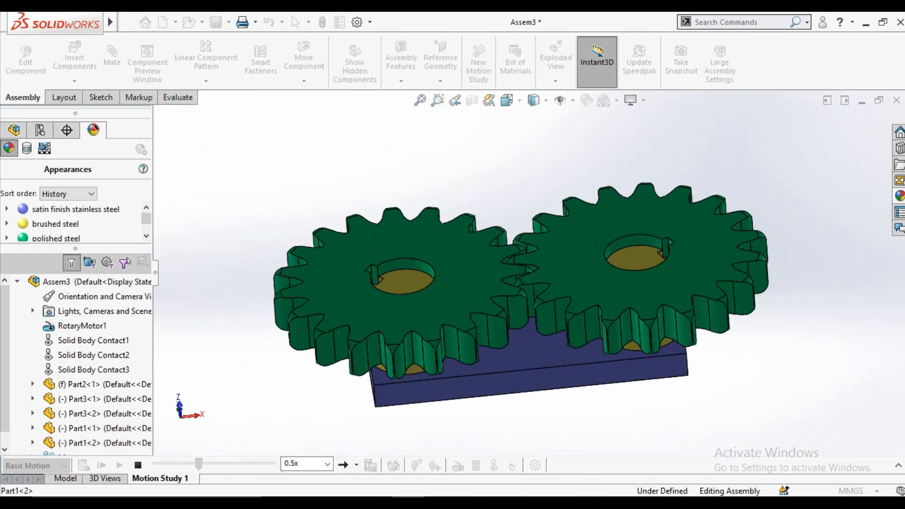
scroll(544, 340, down, 5)
middle_drag(542, 339, 544, 297)
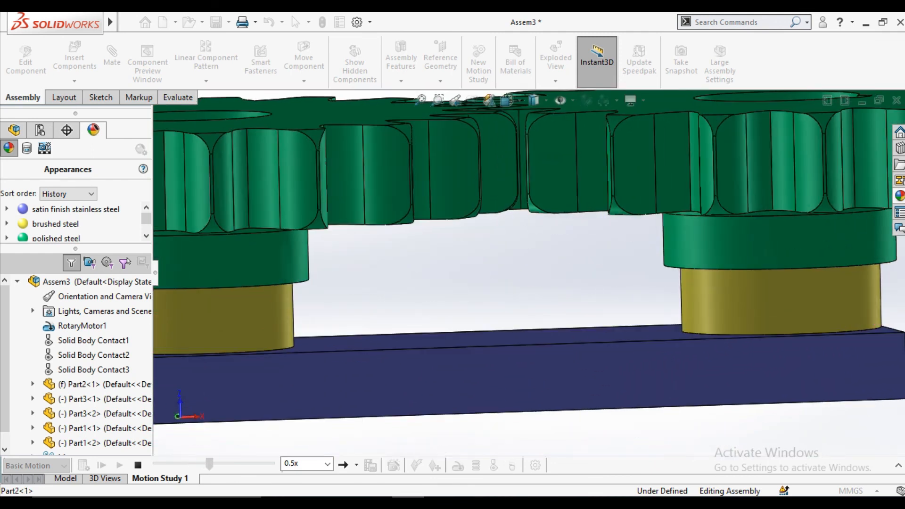
scroll(529, 283, up, 3)
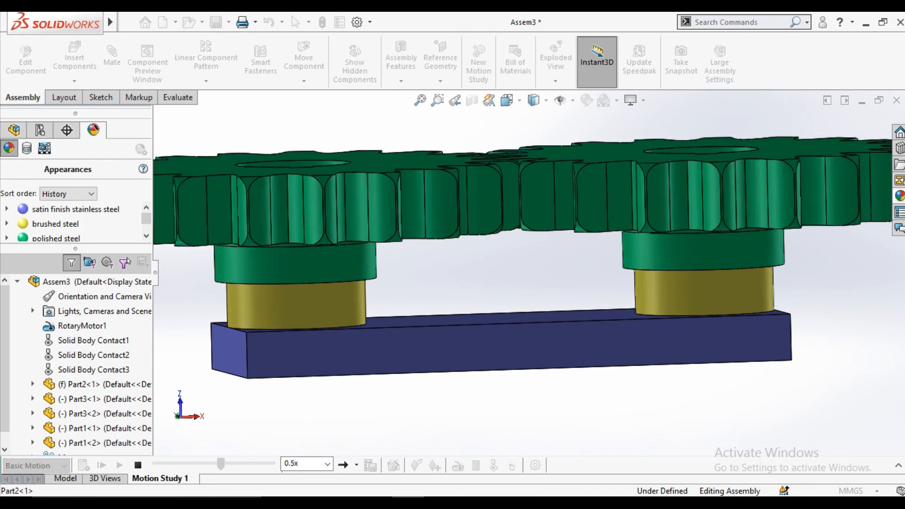
scroll(529, 276, up, 3)
middle_drag(529, 276, 530, 311)
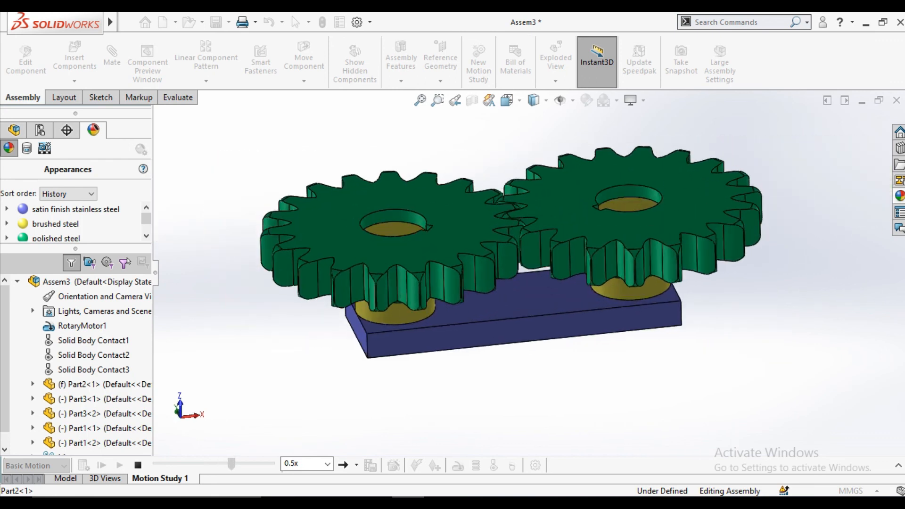